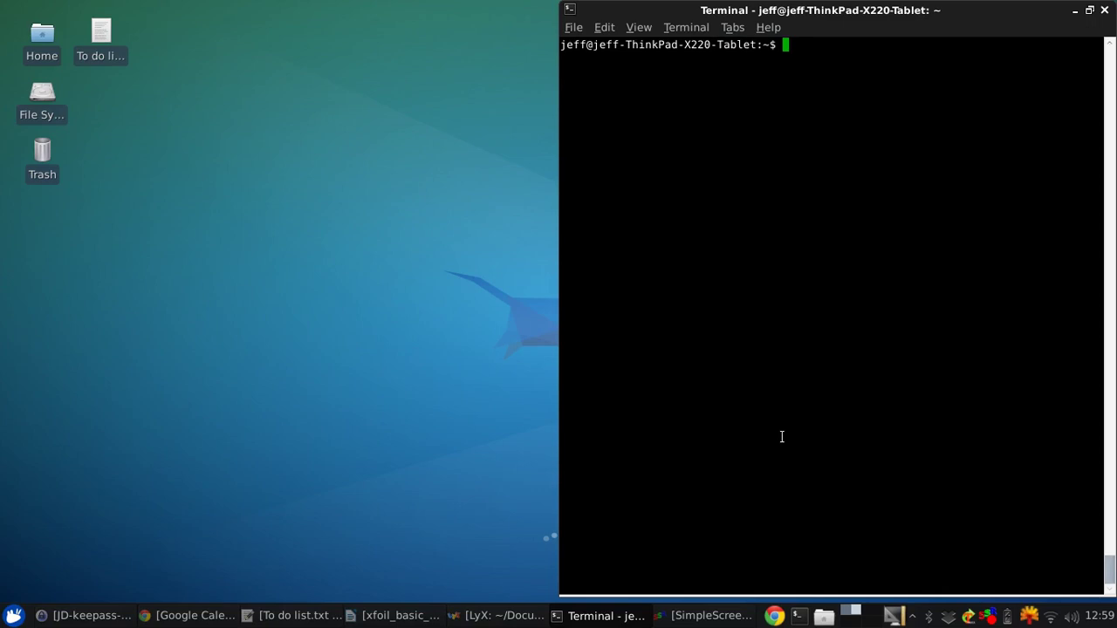
Enter the xfoil command at the Terminal shell prompt
type("xfoil")
Launch XFOIL and generate the NACA 3315 airfoil
key("Return")
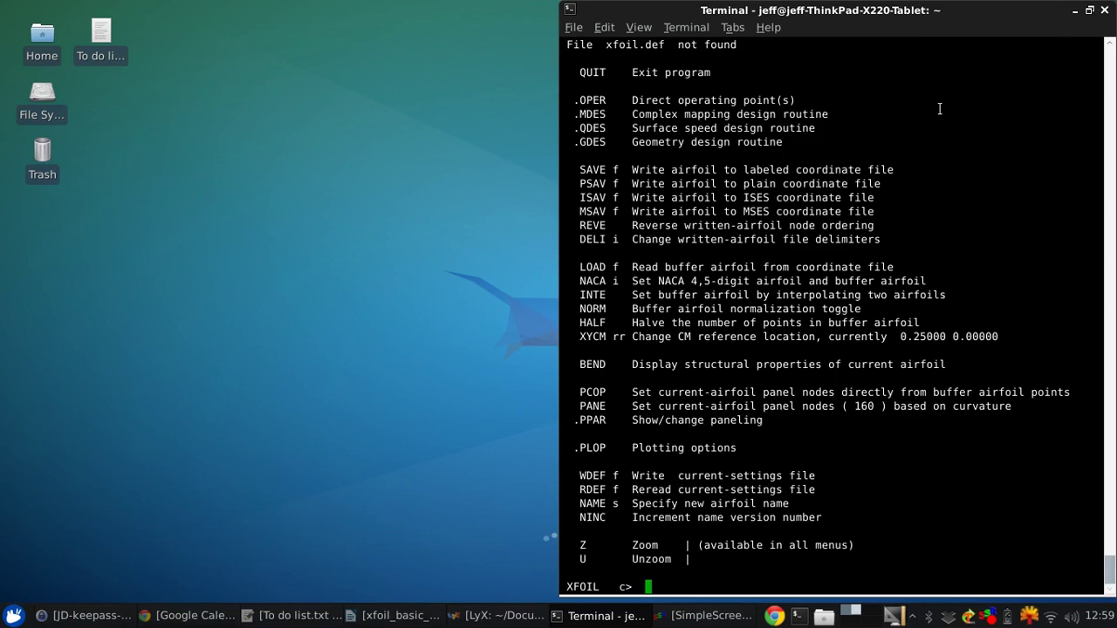
type("naca")
type("3315")
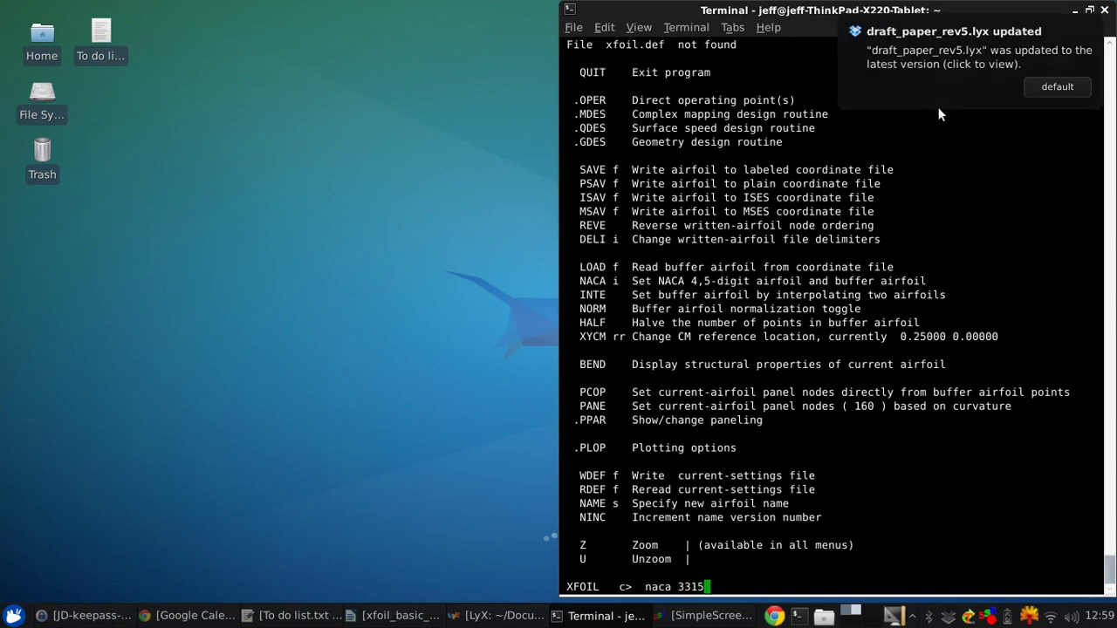
key("Return")
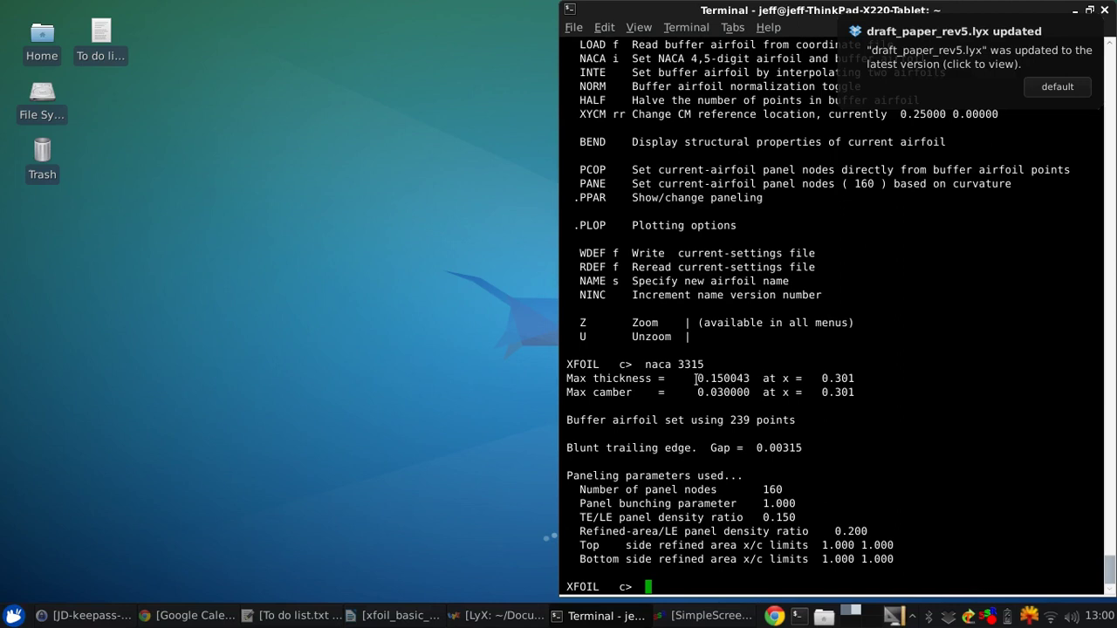
Check the output: max thickness 0.150043 and max camber 0.03 at x = 0.301
left_click_drag(698, 377, 750, 378)
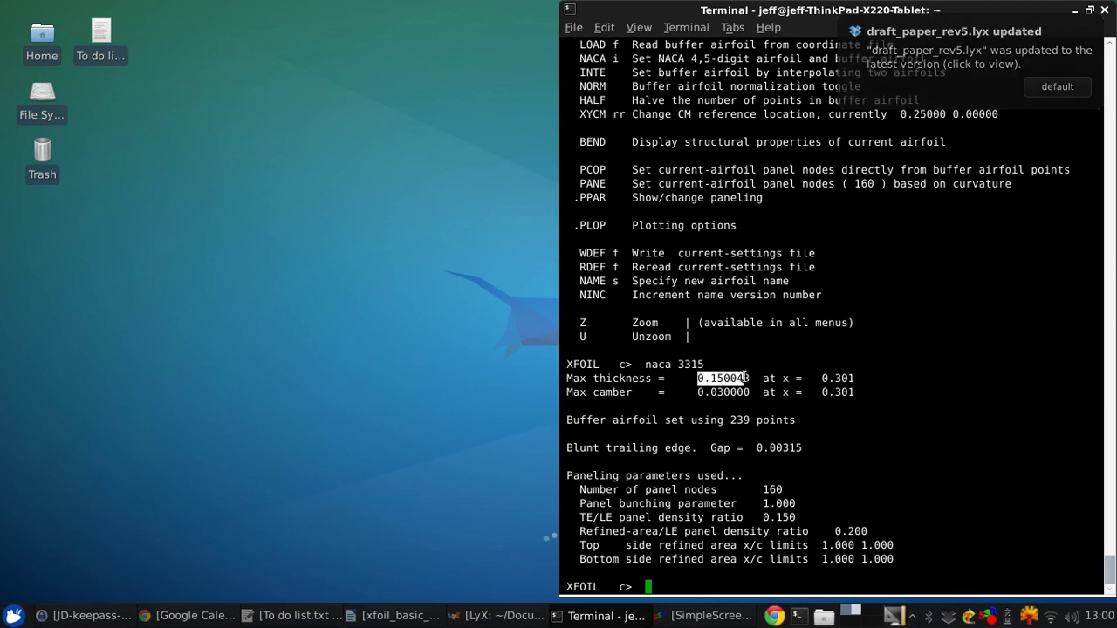
left_click_drag(821, 378, 857, 378)
left_click(857, 377)
left_click_drag(698, 391, 754, 392)
left_click(796, 392)
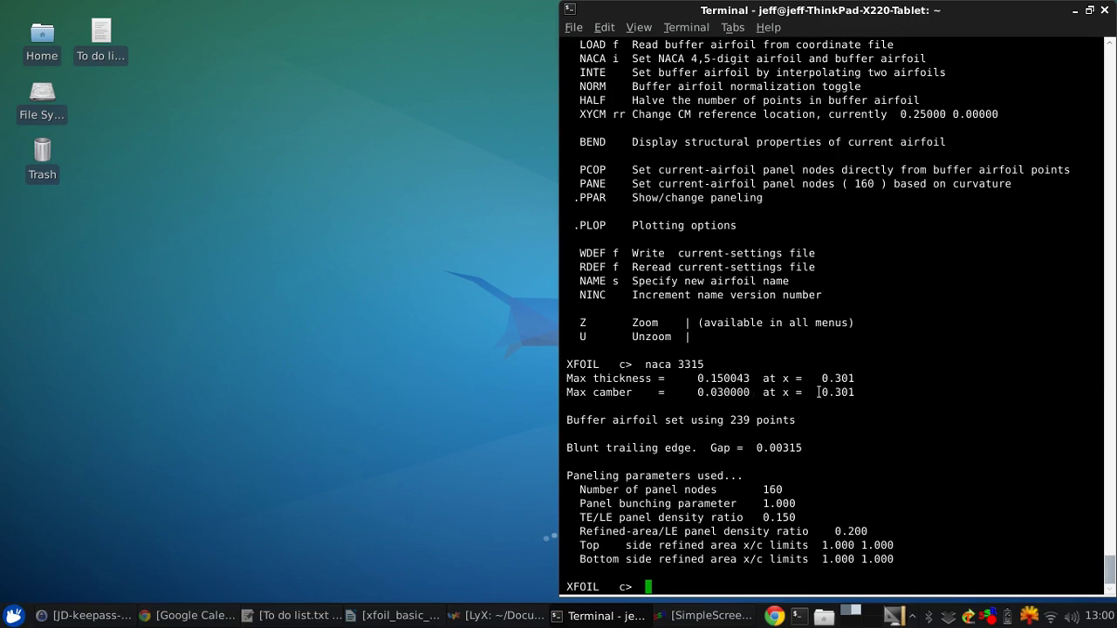
left_click_drag(821, 392, 864, 393)
left_click(864, 394)
Open the plotting options, leave them unchanged and list all XFOIL commands
type("plop")
key("Return")
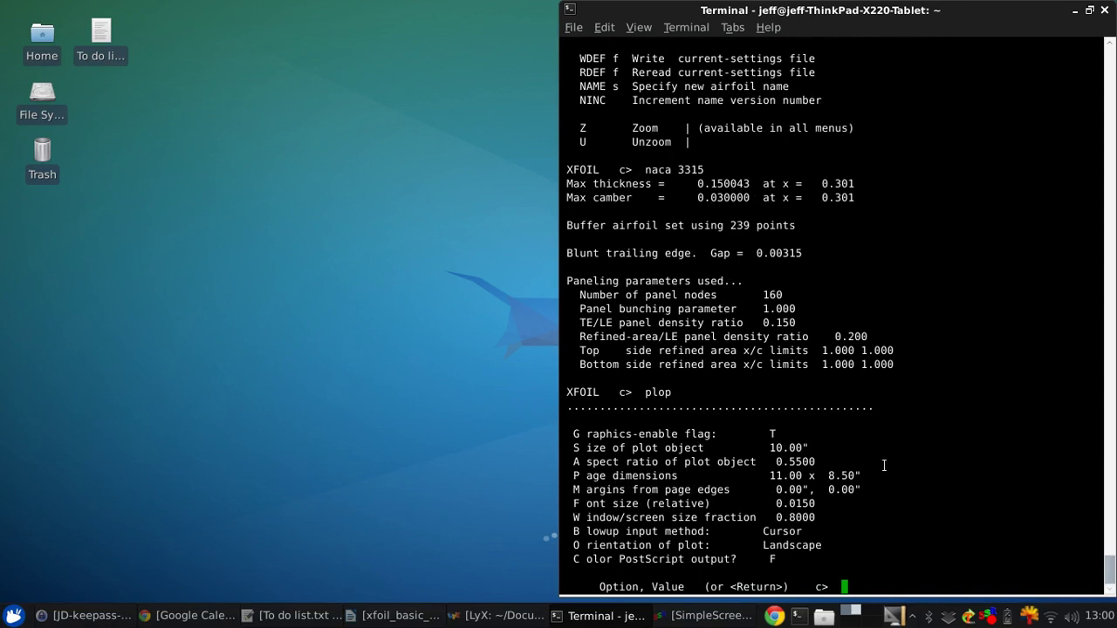
key("Return")
type("?")
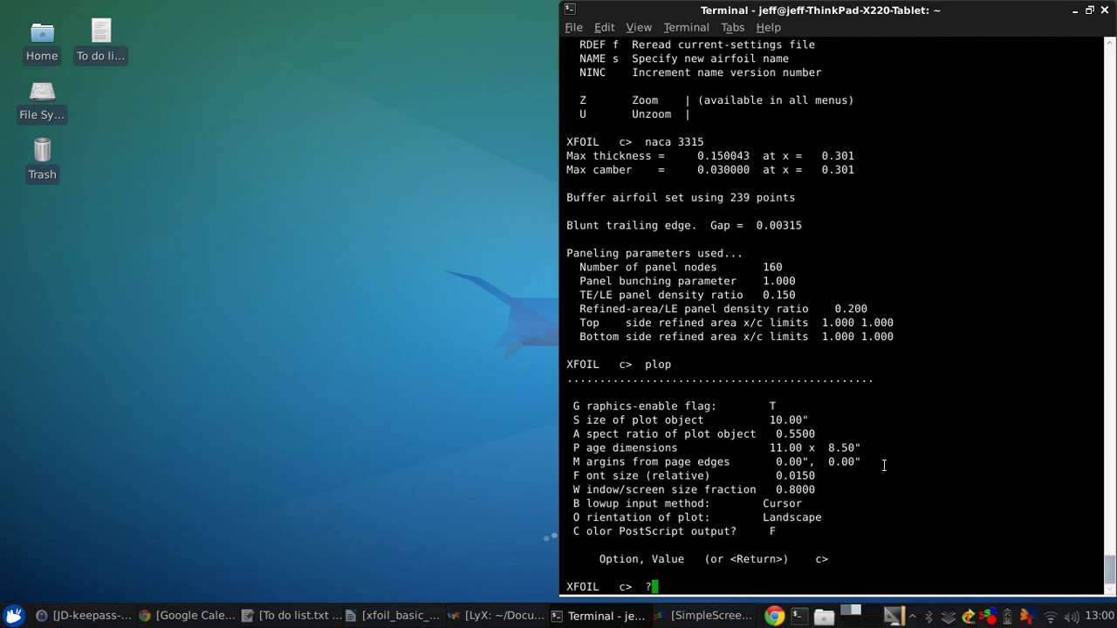
key("Return")
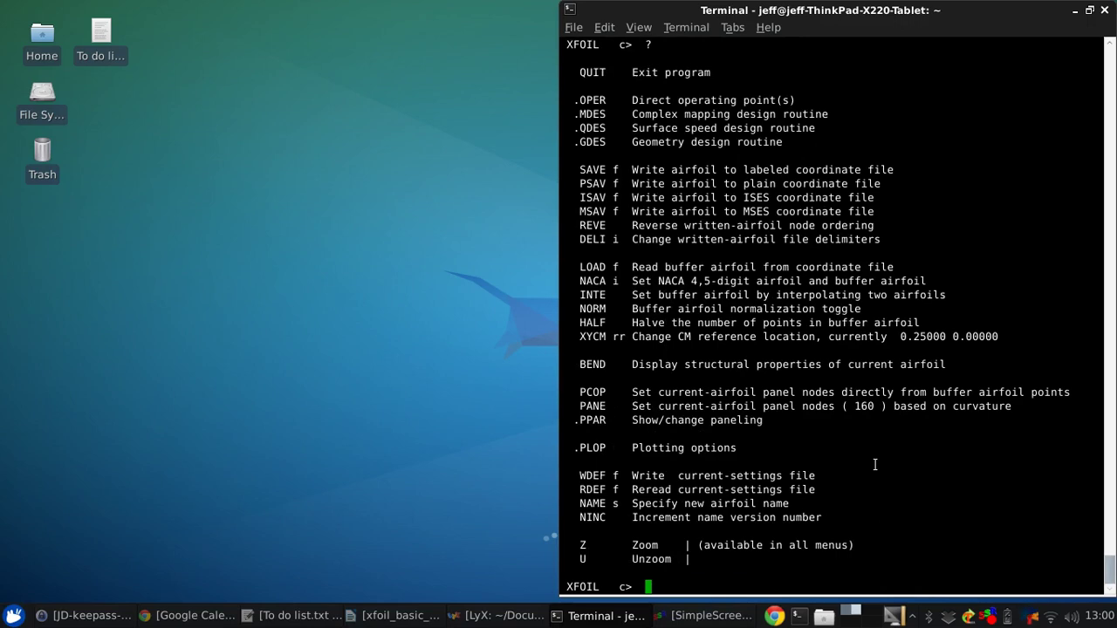
View the 160-node paneling plot with ppar unchanged, then list the commands again
type("ppar")
key("Return")
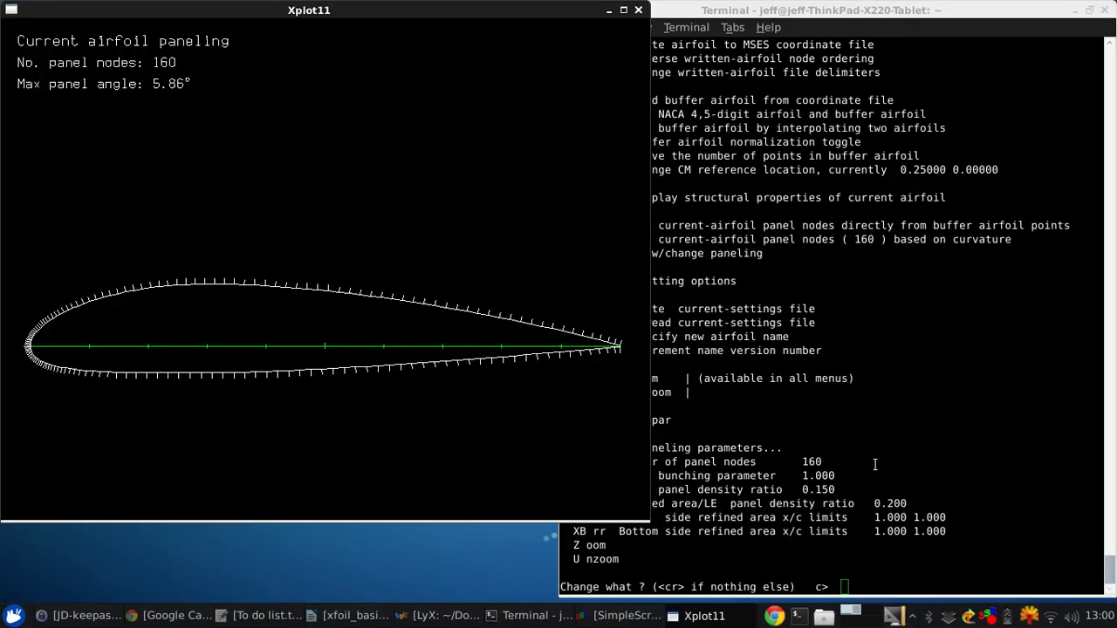
left_click(807, 448)
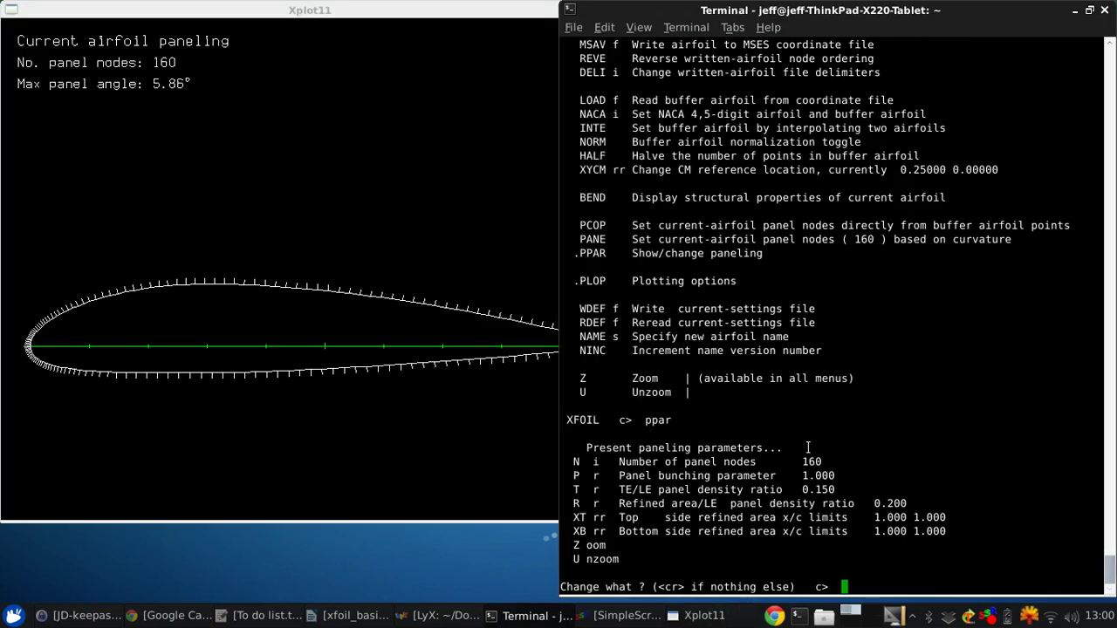
key("Return")
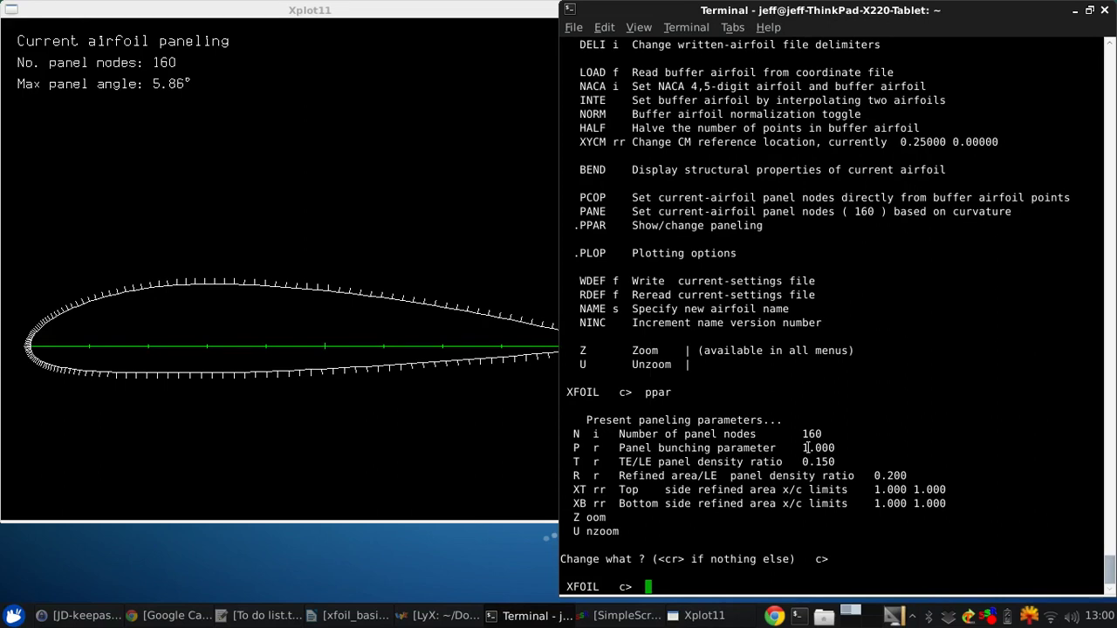
type("?")
key("BackSpace")
type("?")
key("Return")
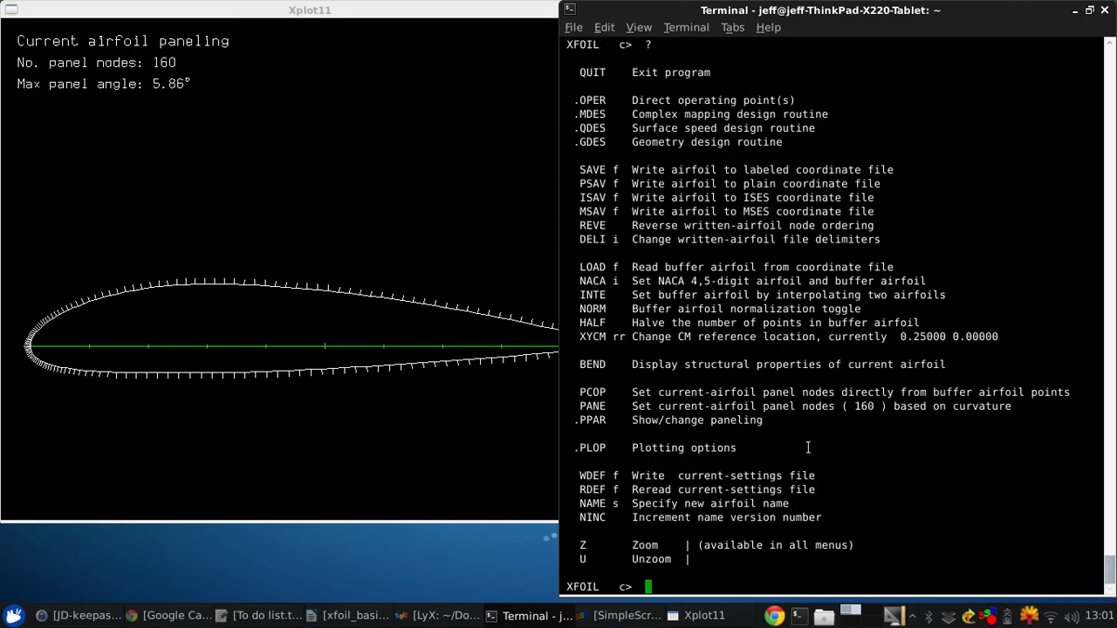
Repanel NACA 3315 with pane and confirm 160 nodes, 5.86° max panel angle
type("pane")
key("Return")
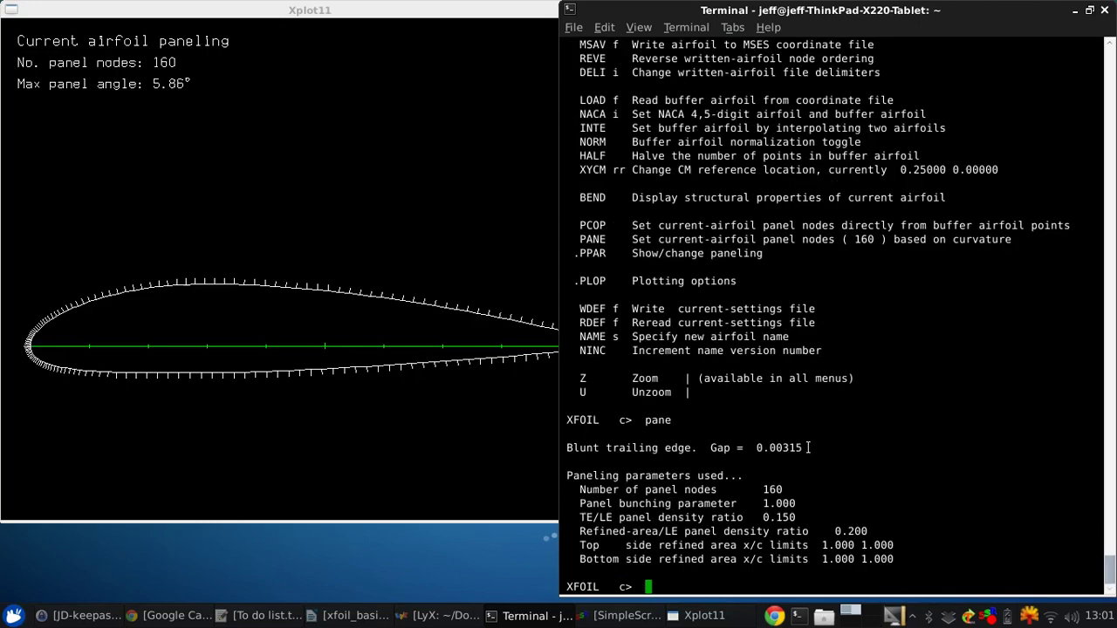
type("ppar")
key("Return")
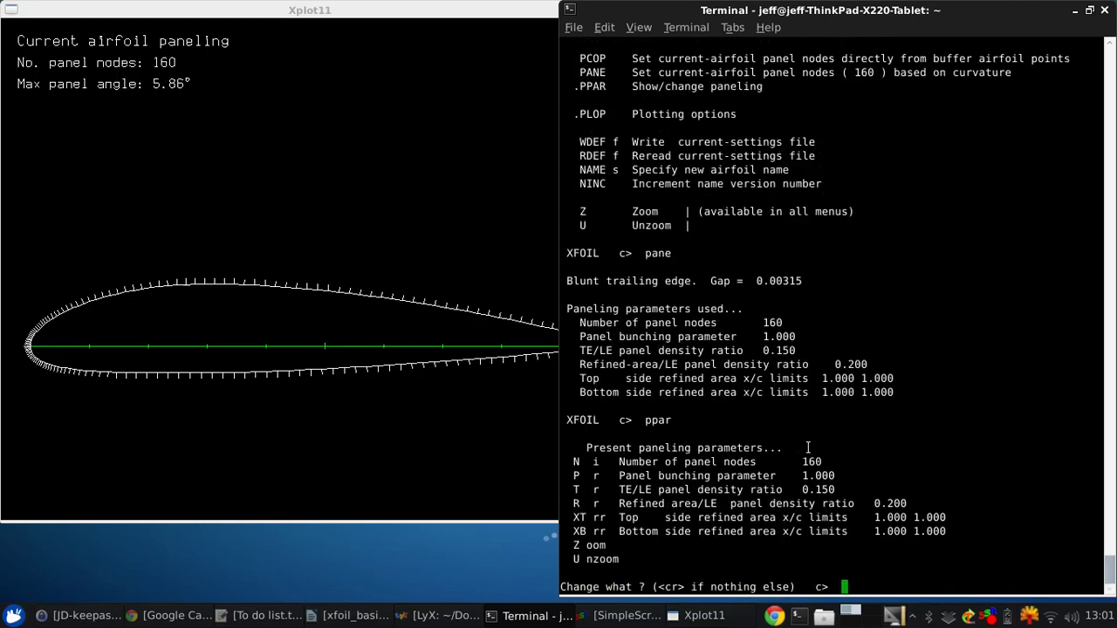
left_click(357, 11)
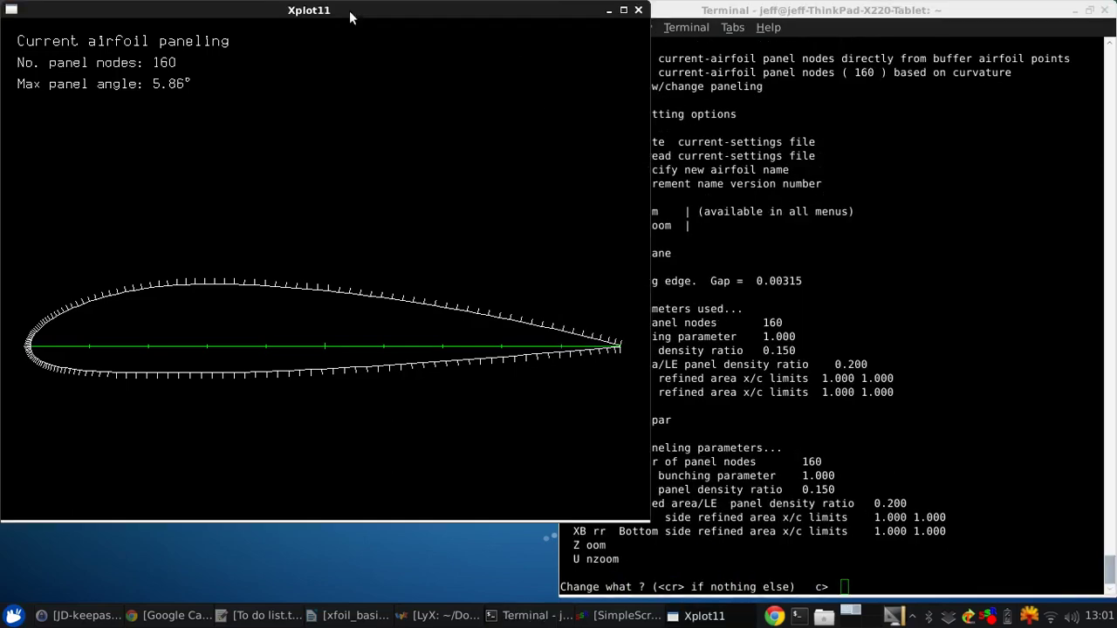
left_click(768, 19)
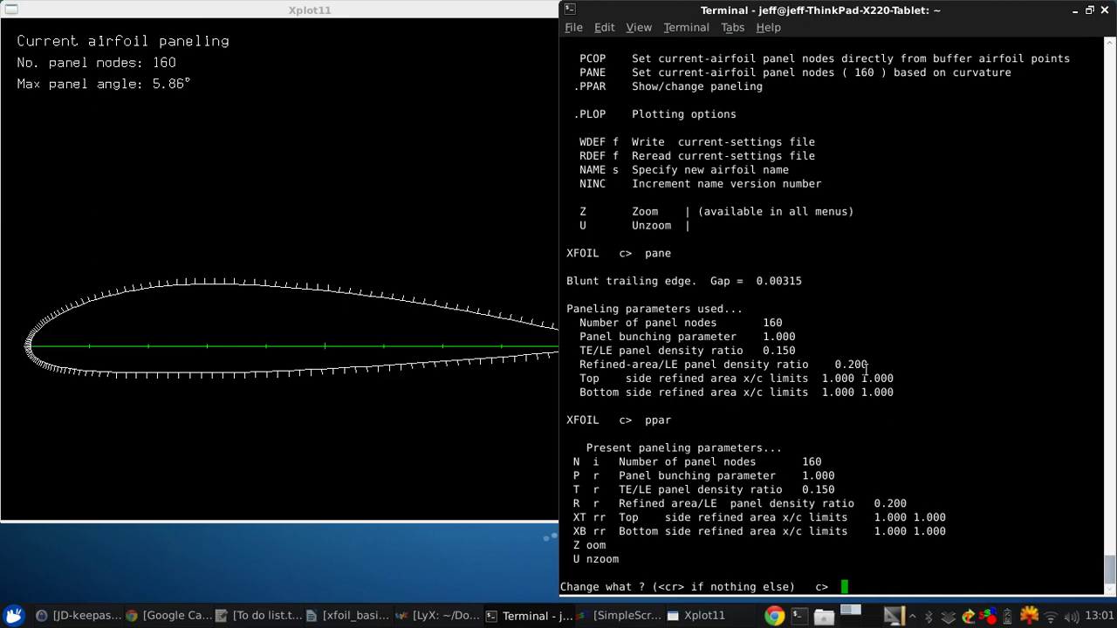
key("Return")
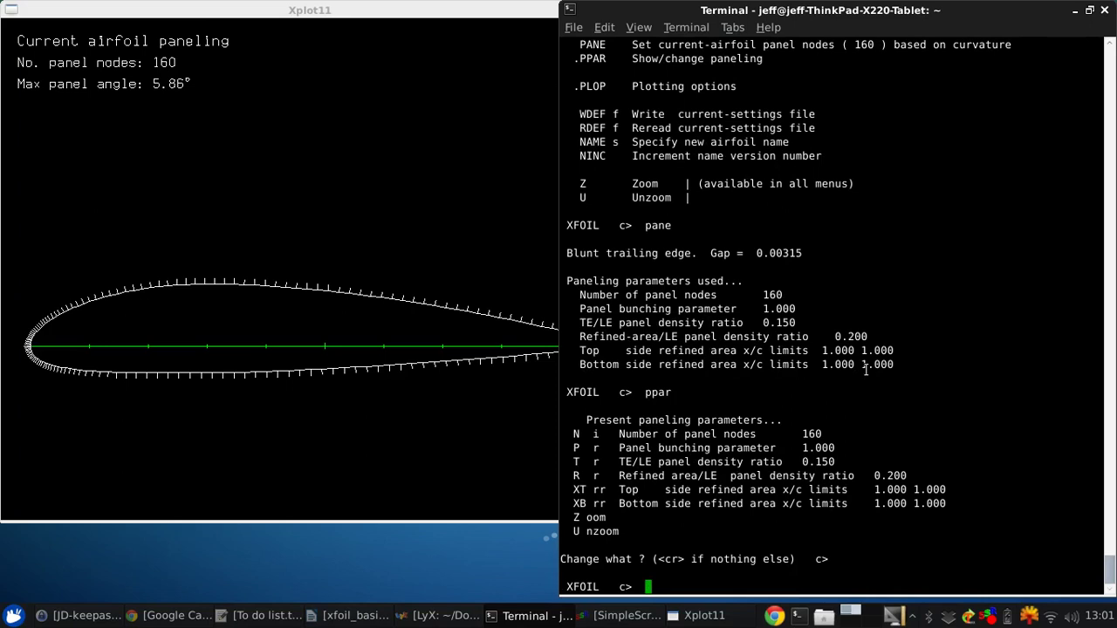
type("?")
key("Return")
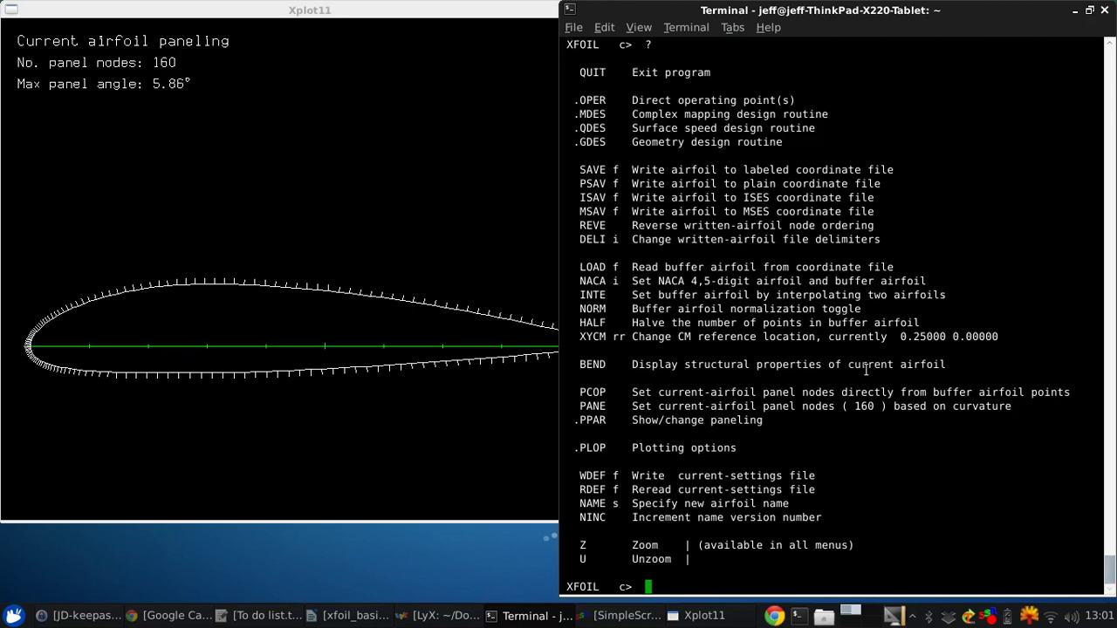
Run bend and review the area 0.102742 and bending parameters
type("bend")
key("Return")
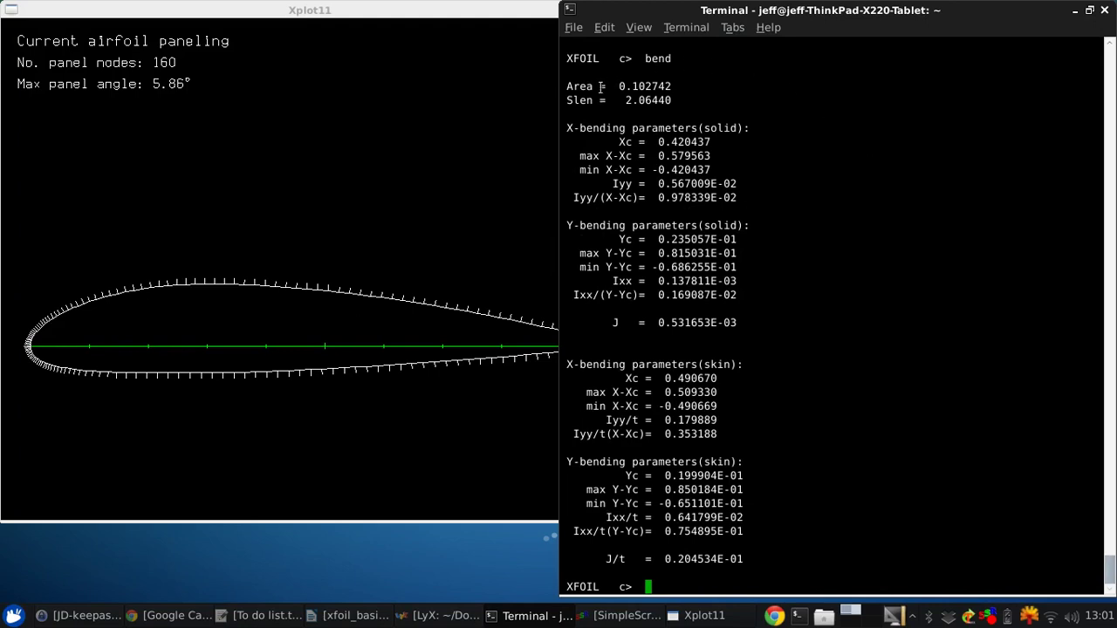
left_click_drag(567, 87, 683, 86)
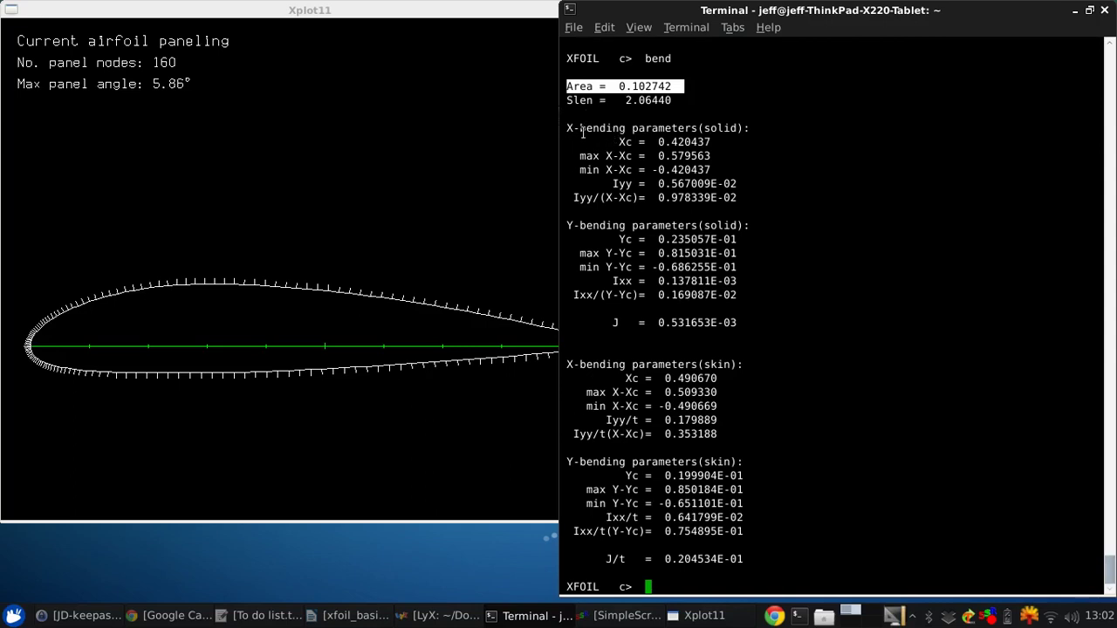
left_click_drag(583, 131, 744, 560)
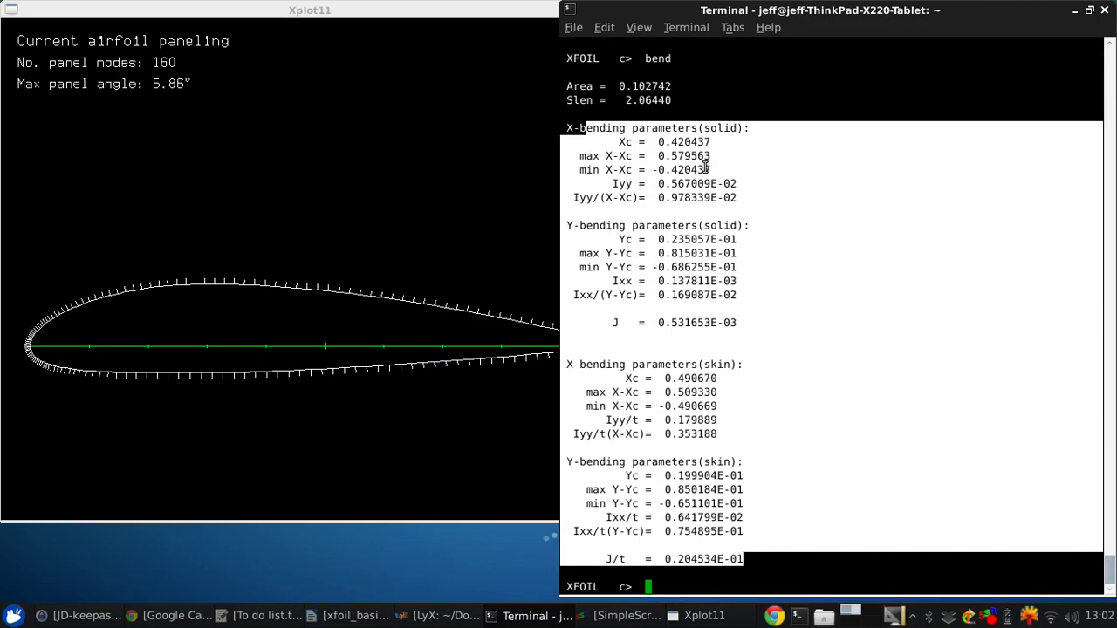
left_click(680, 117)
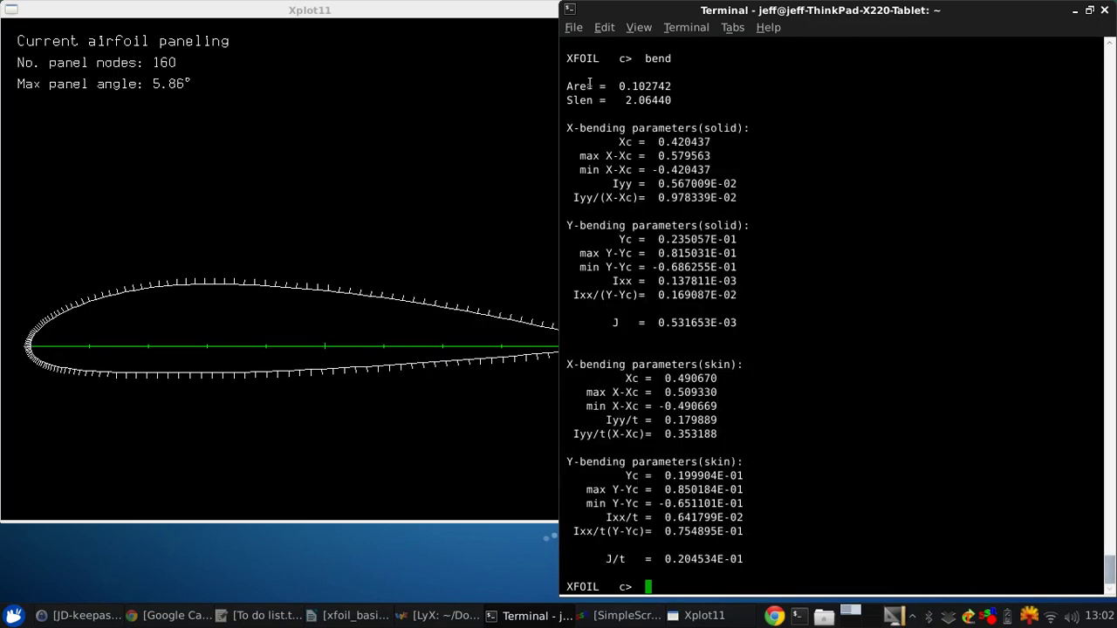
left_click_drag(566, 86, 677, 91)
left_click(678, 91)
type("?")
key("Return")
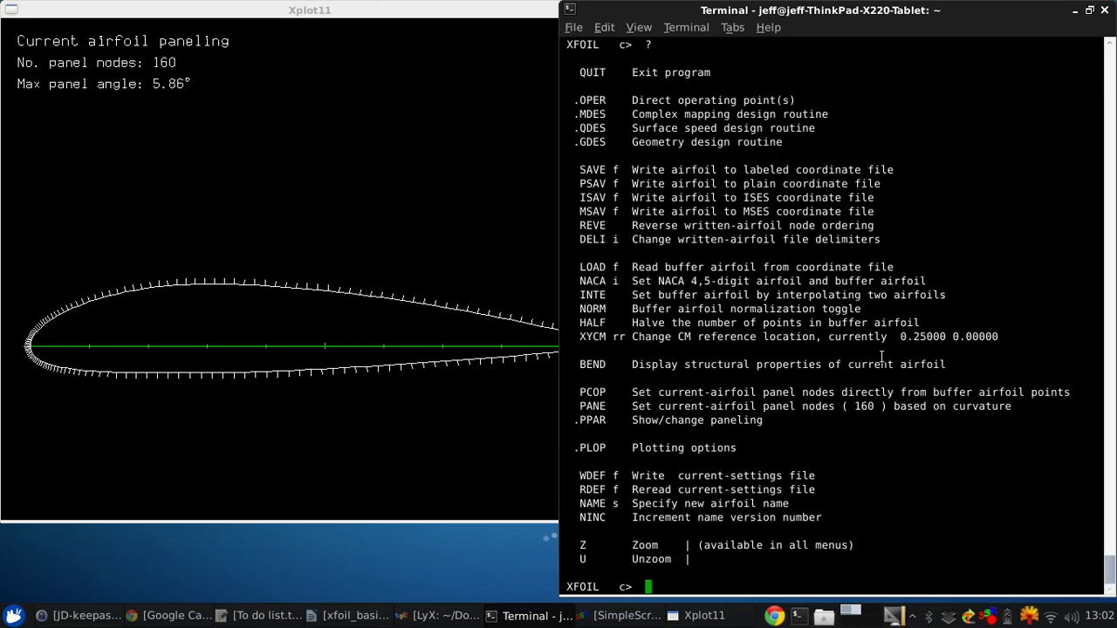
Enter OPER mode and look up the Visc command in its help list
type("oper")
key("Return")
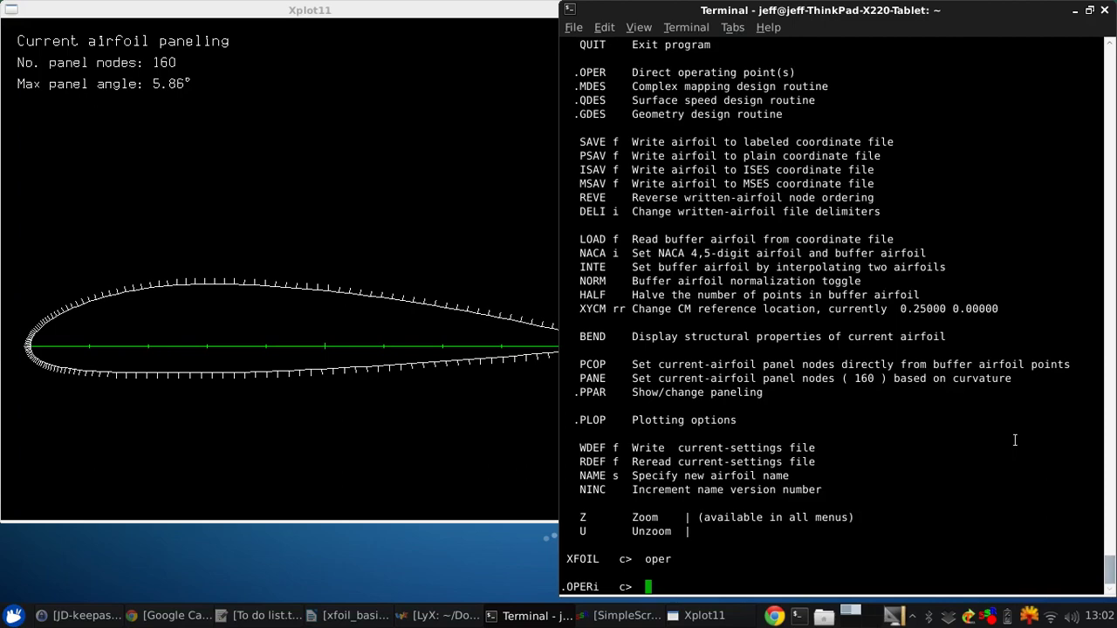
type("?")
key("Return")
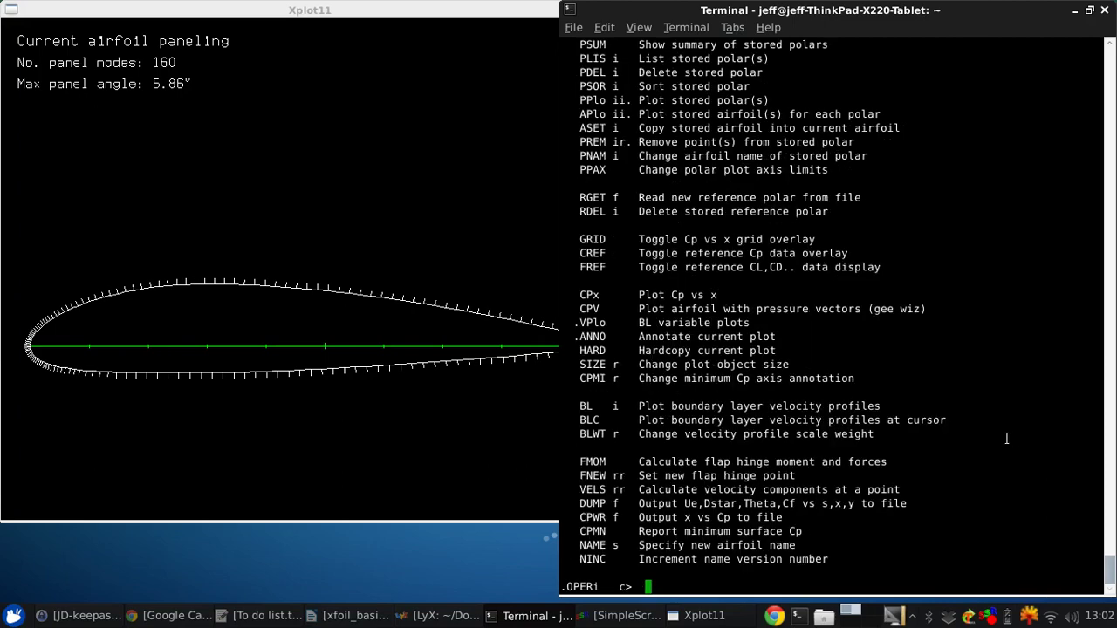
scroll(1008, 432, "up", 5)
scroll(1003, 421, "up", 5)
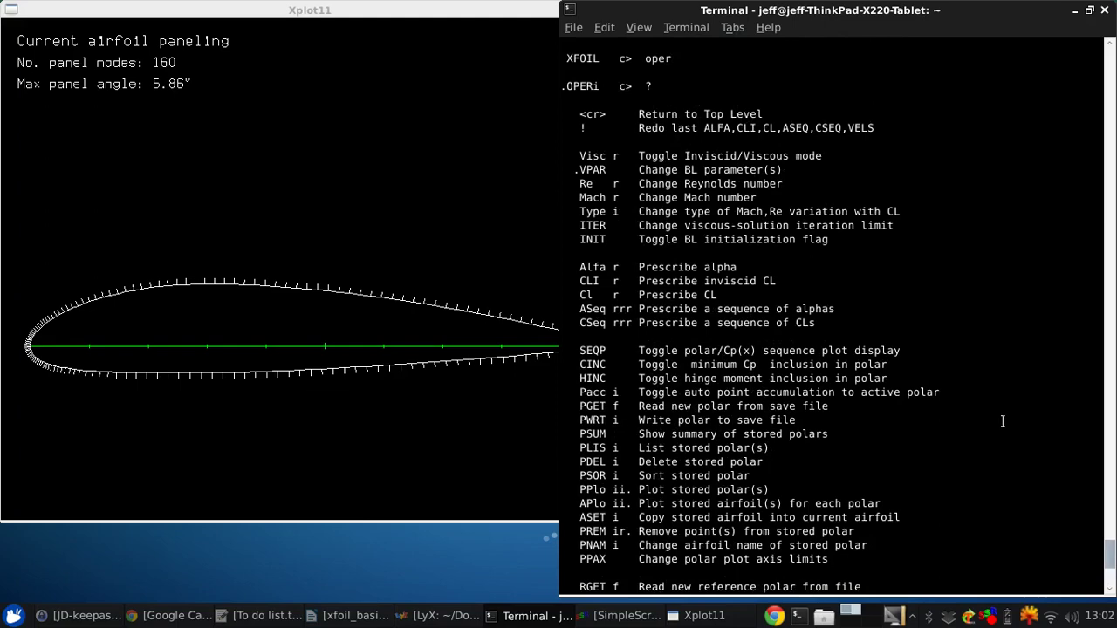
left_click_drag(579, 155, 610, 156)
left_click(685, 194)
scroll(845, 290, "down", 9)
Switch to viscous mode at Reynolds number 100000 and set Mach 0.1
type("vic")
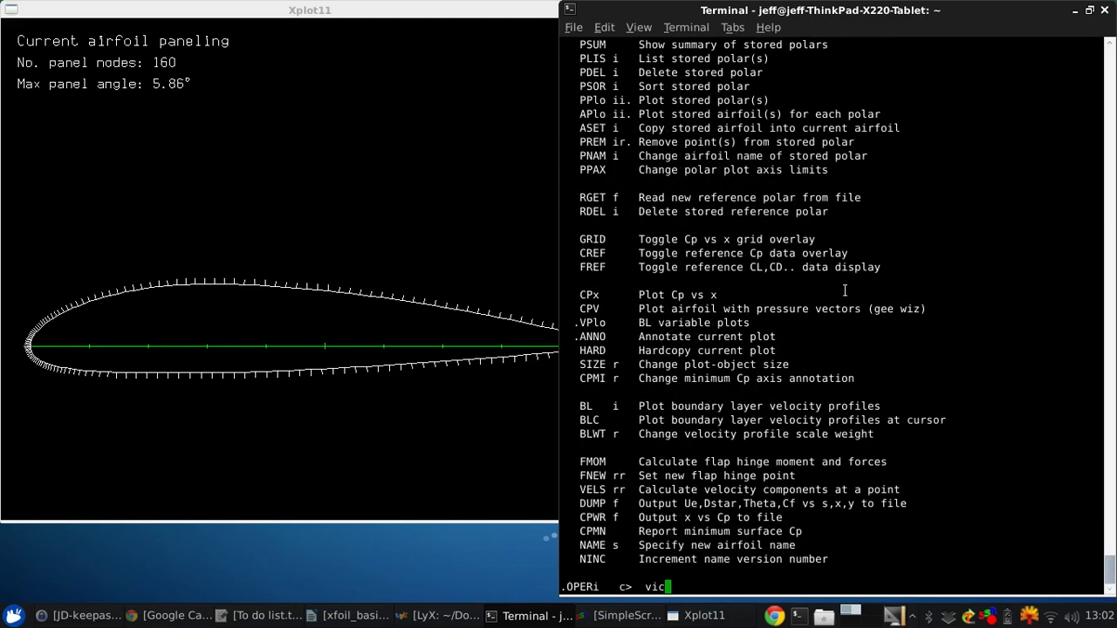
key("BackSpace")
type("sc")
key("Return")
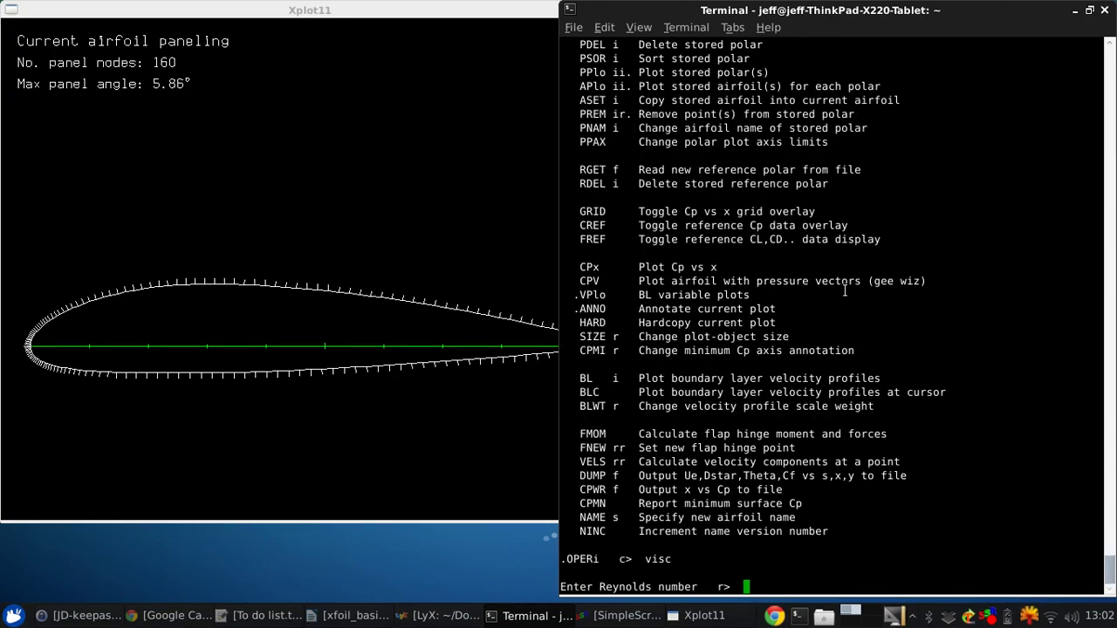
type("100000")
key("Return")
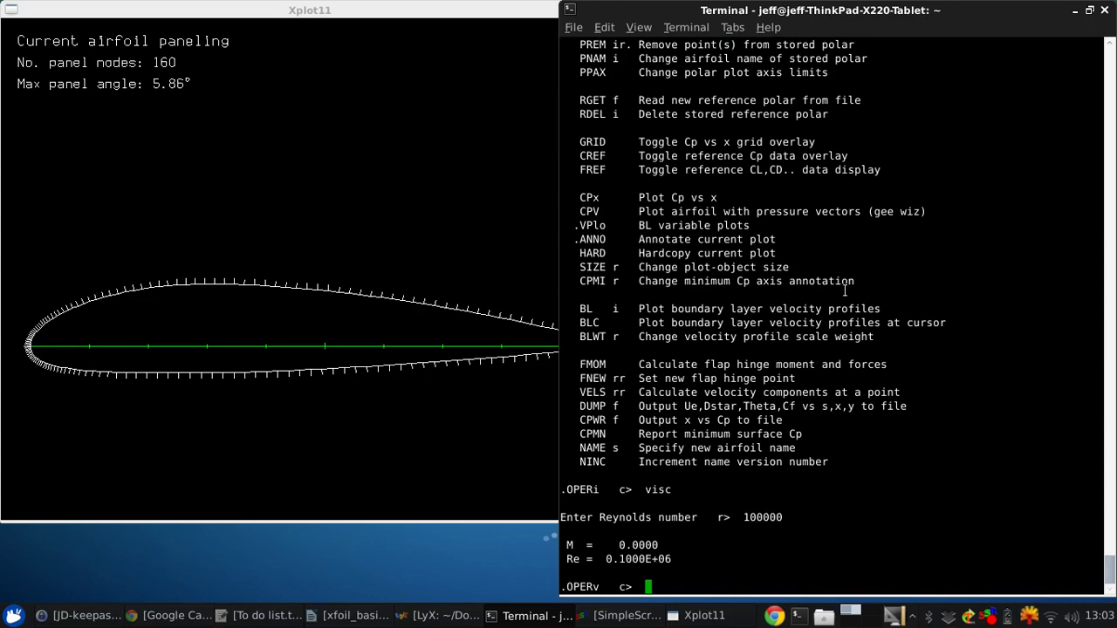
type("Mach")
key("Return")
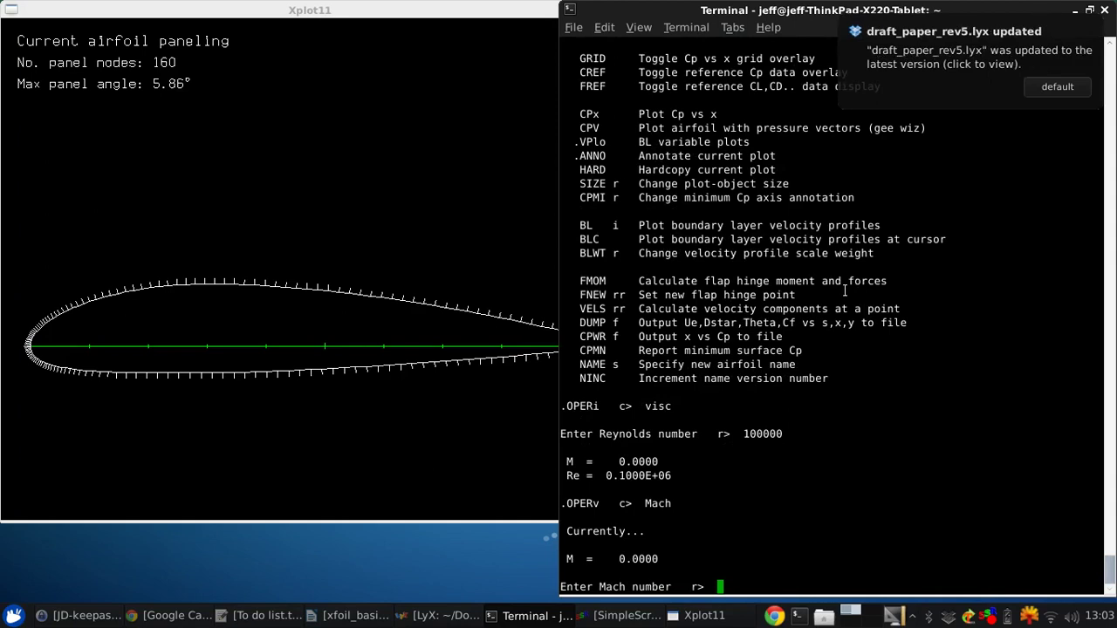
type("0.1")
key("Return")
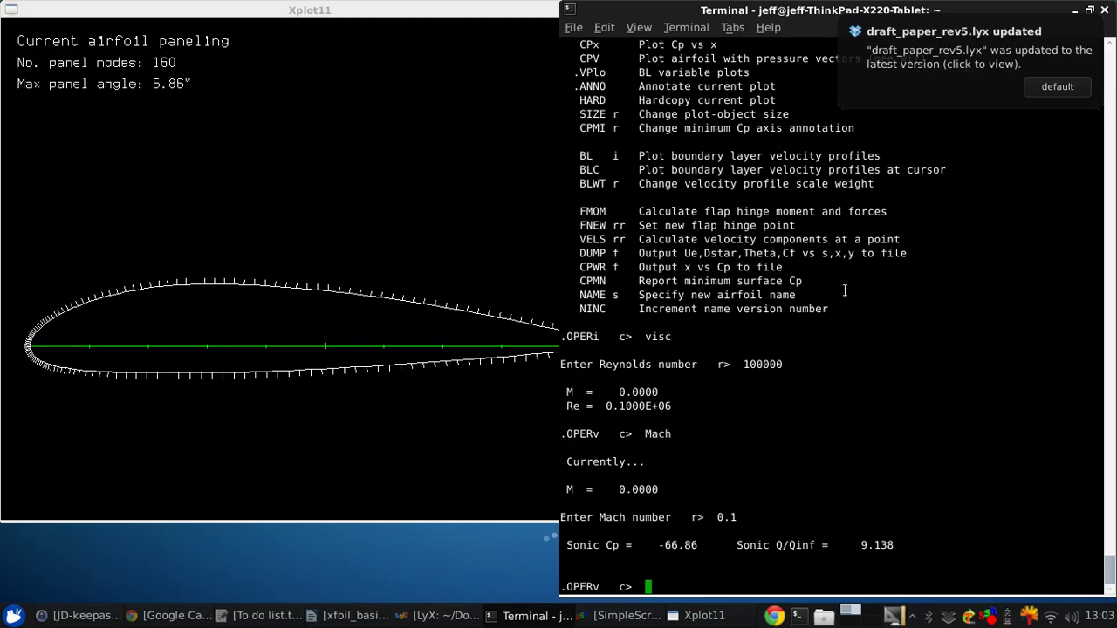
Find the Alfa command in the OPER help listing
type("?")
key("Return")
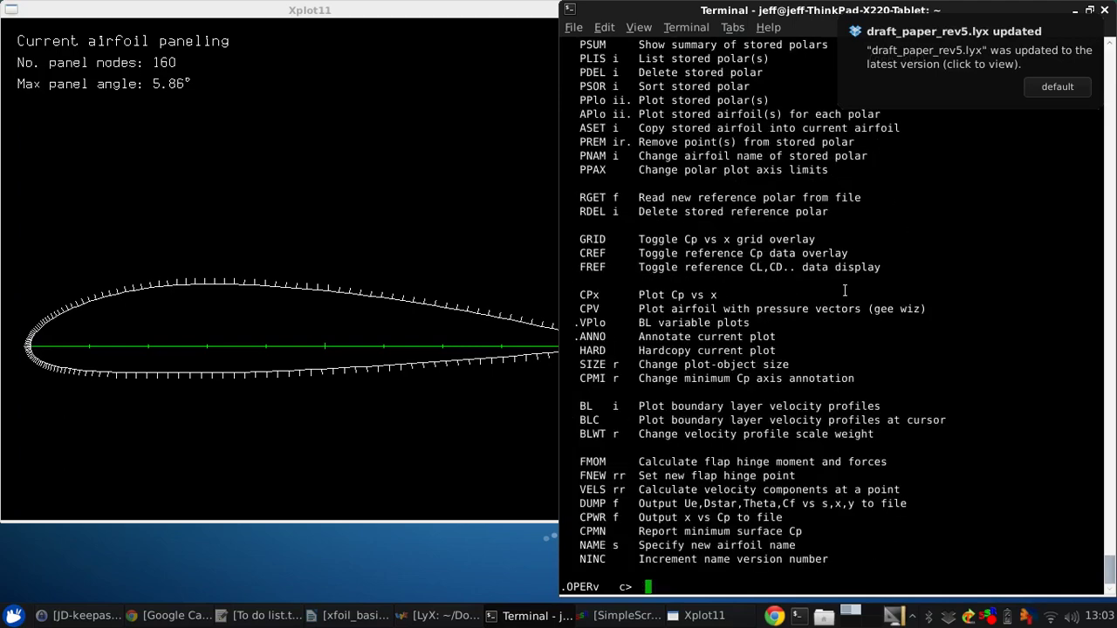
scroll(845, 291, "up", 9)
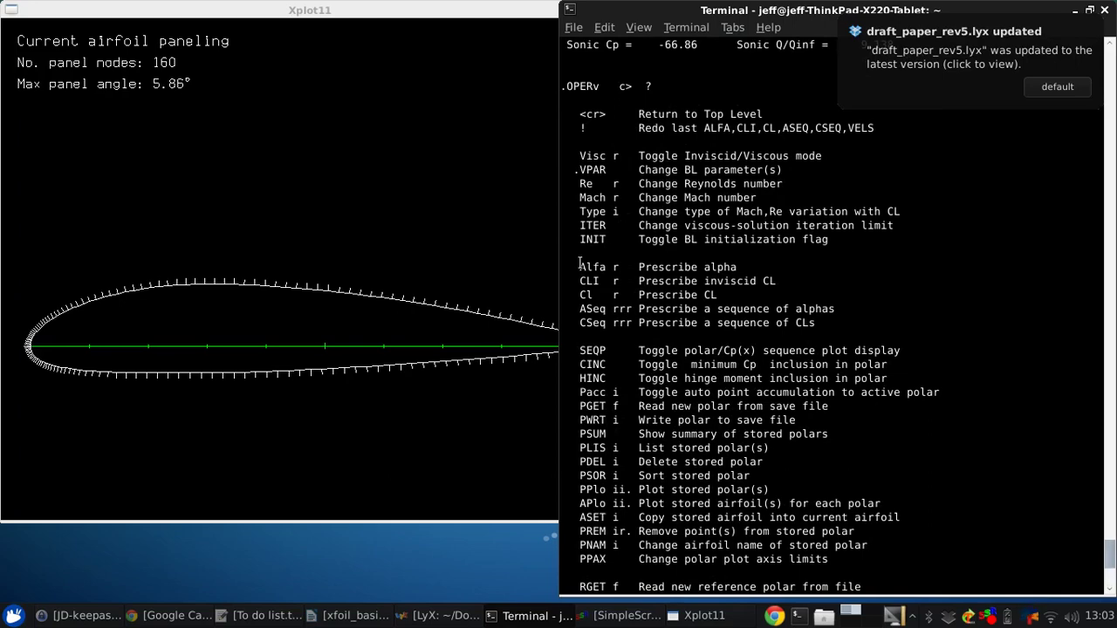
left_click_drag(579, 263, 611, 265)
left_click(711, 267)
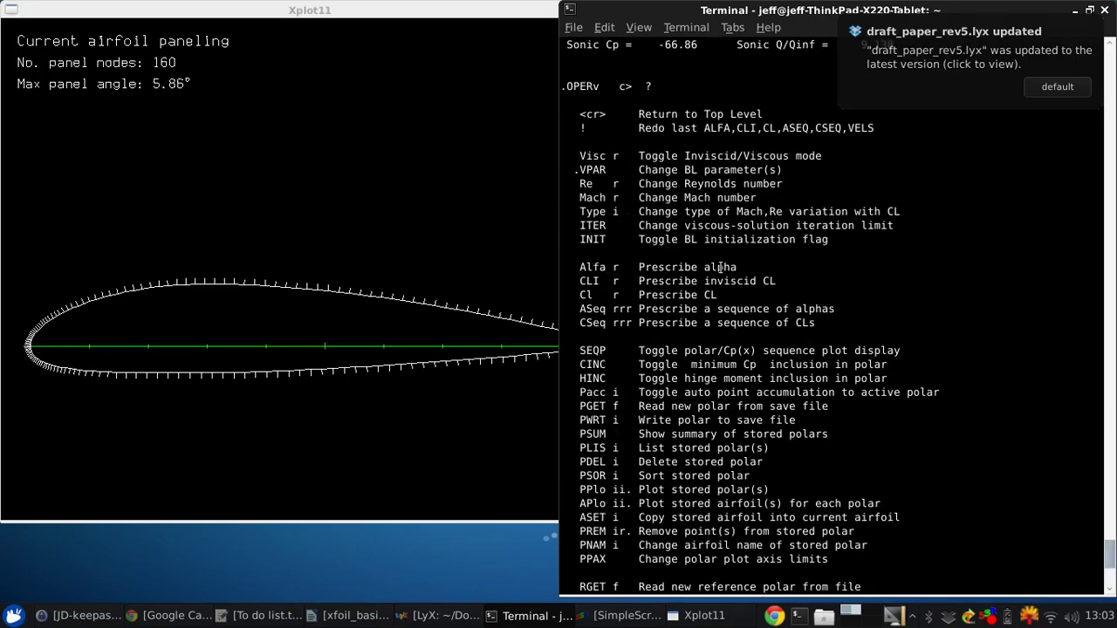
scroll(751, 271, "down", 9)
Solve at alpha 0° (CL 0.4650, CD 0.01679) and show the Cp plot
type("alfa ")
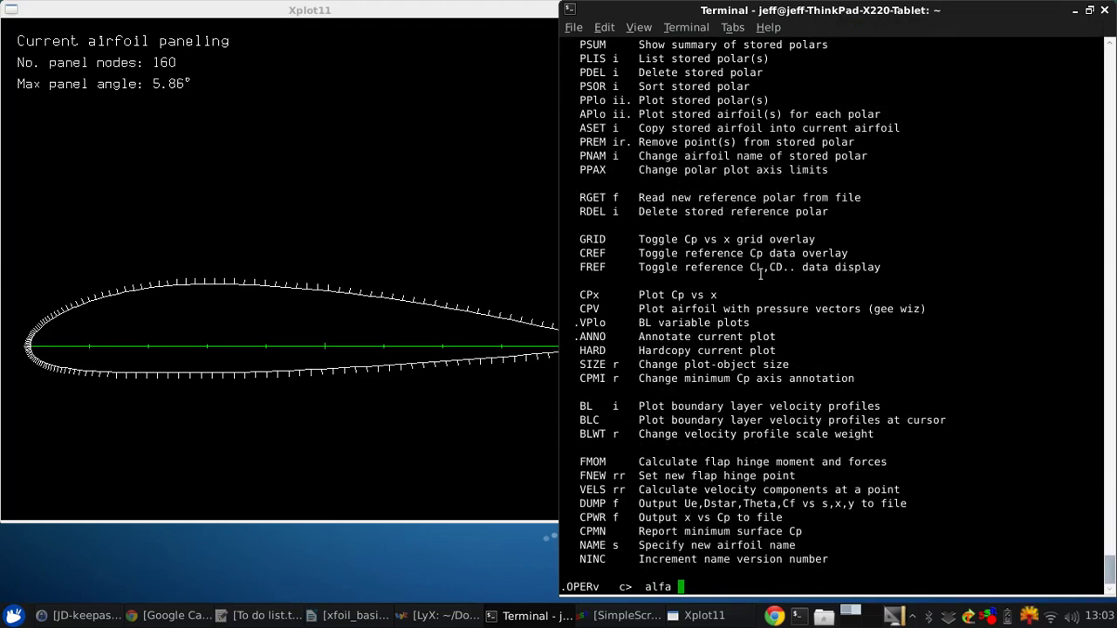
type("0")
key("Return")
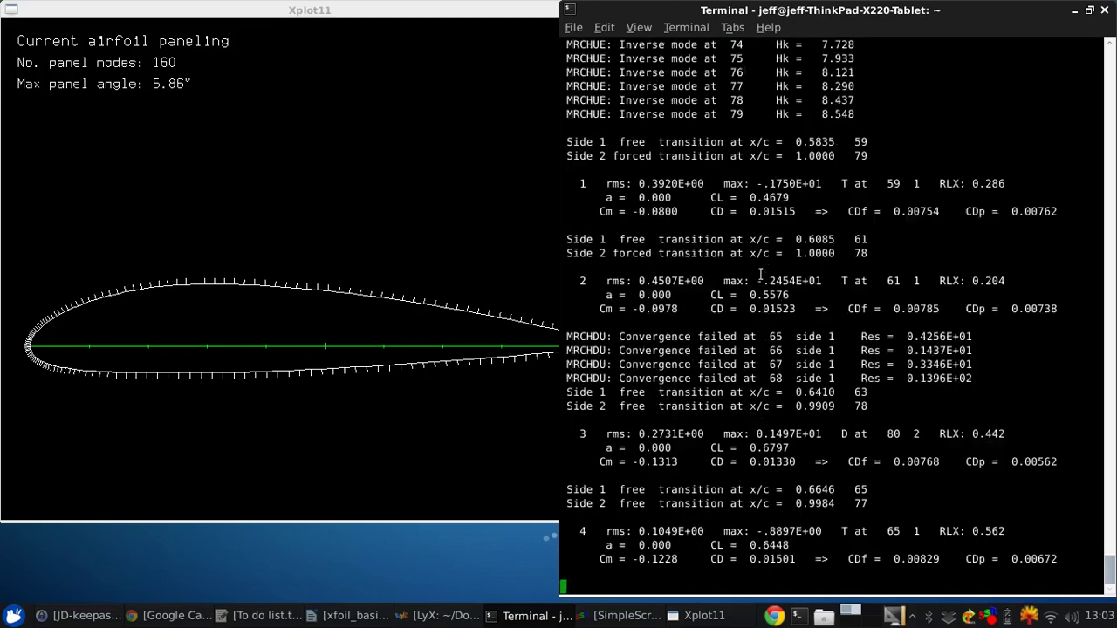
left_click(226, 13)
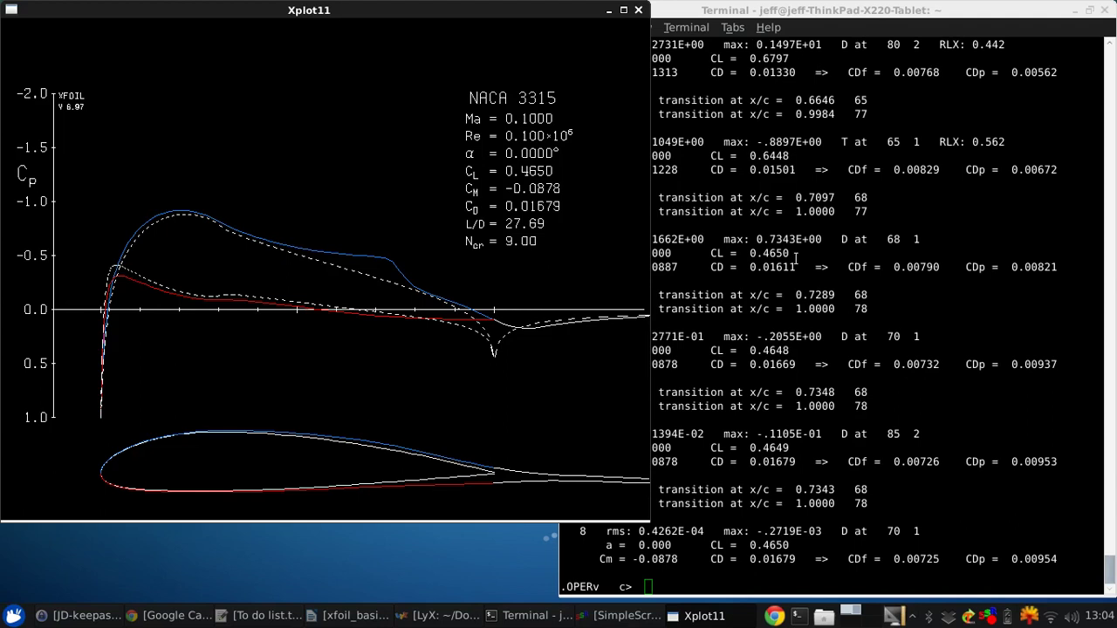
Inspect side 1/2 transition and final CL, Cm, CD 0.01679 (CDf 0.00725, CDp 0.00954)
left_click(725, 10)
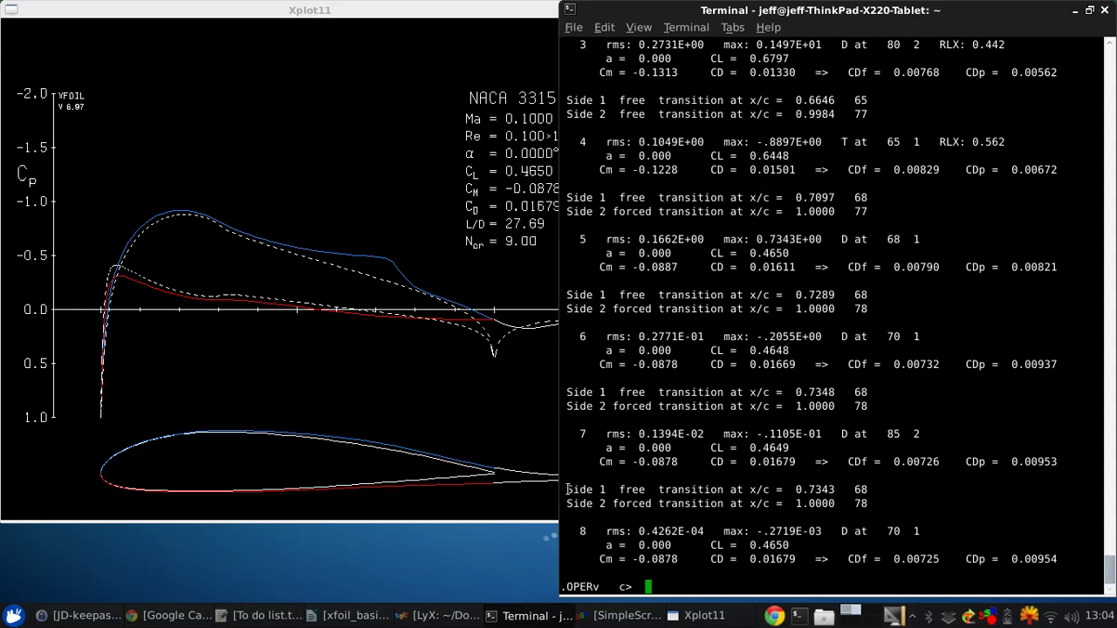
left_click_drag(568, 490, 871, 490)
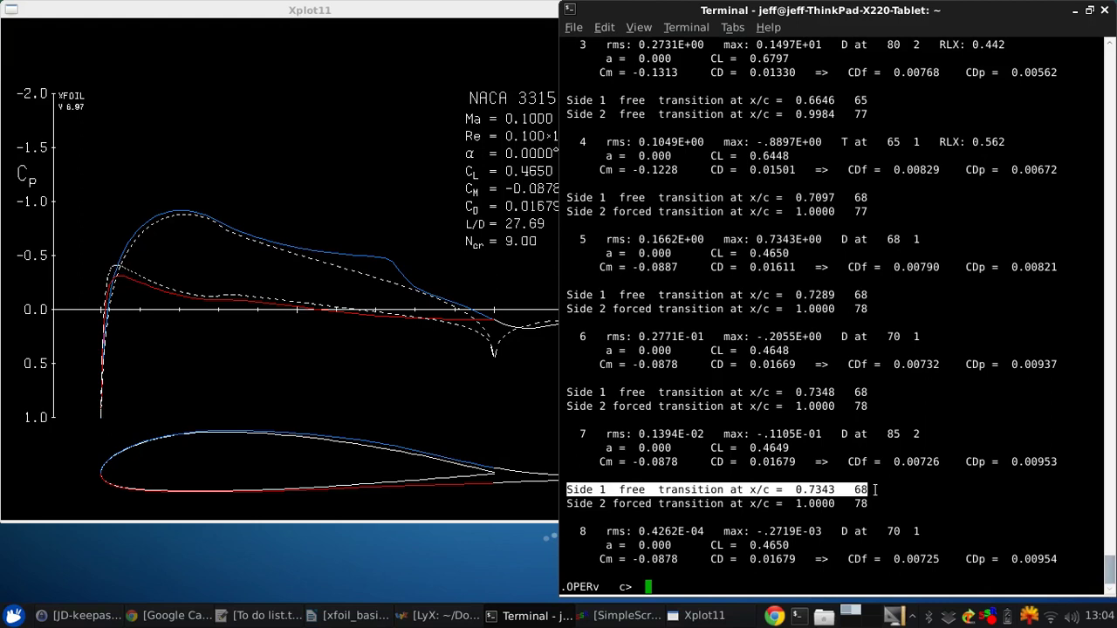
left_click(875, 491)
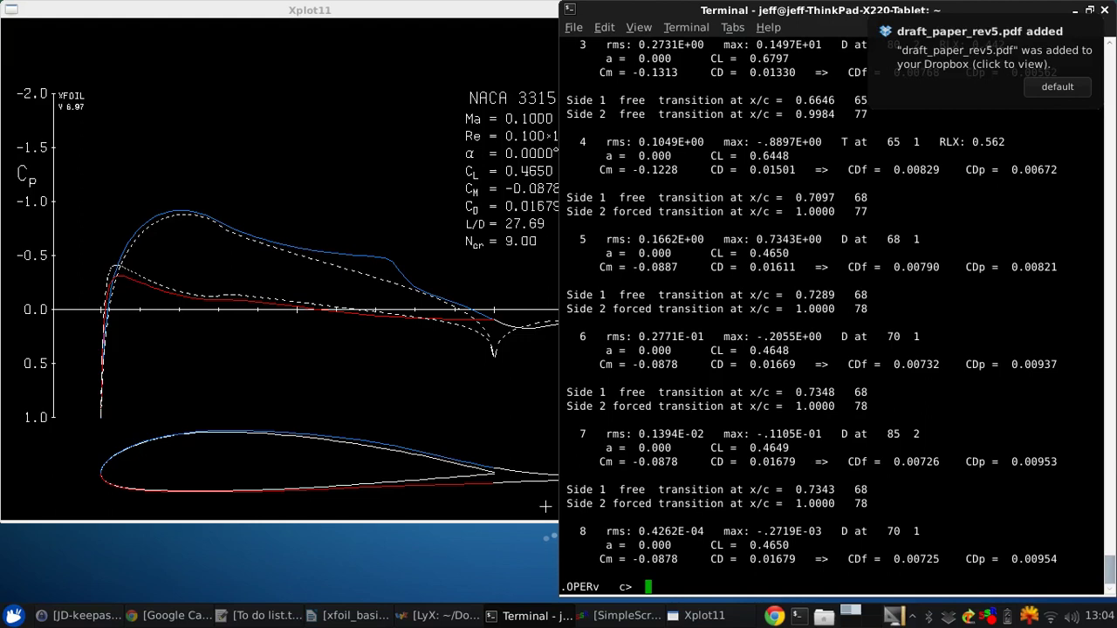
left_click_drag(569, 504, 875, 504)
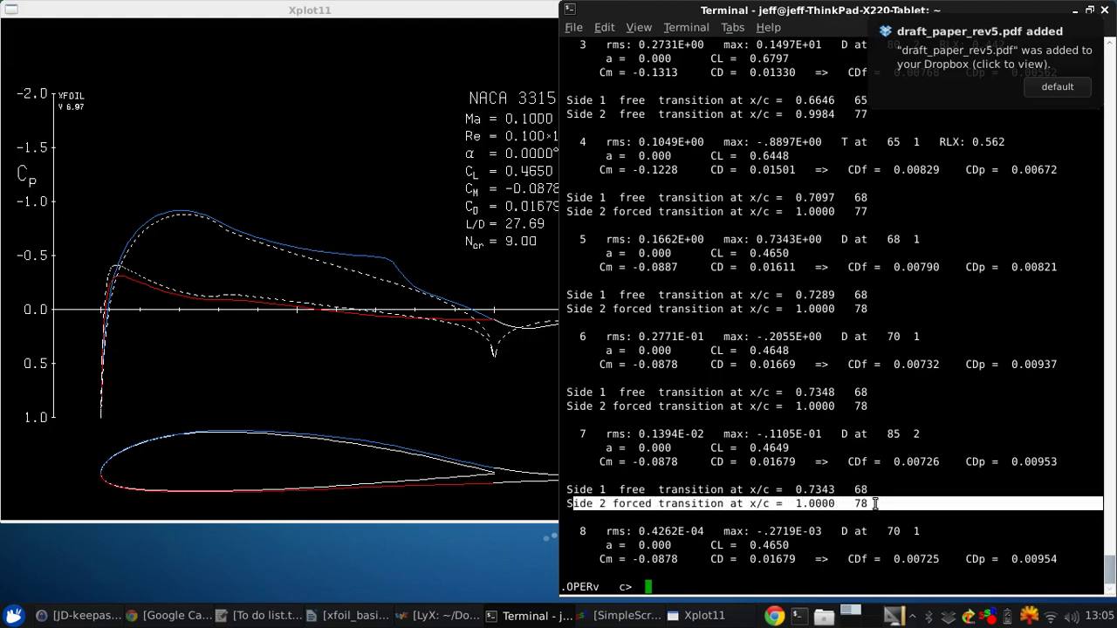
left_click(876, 504)
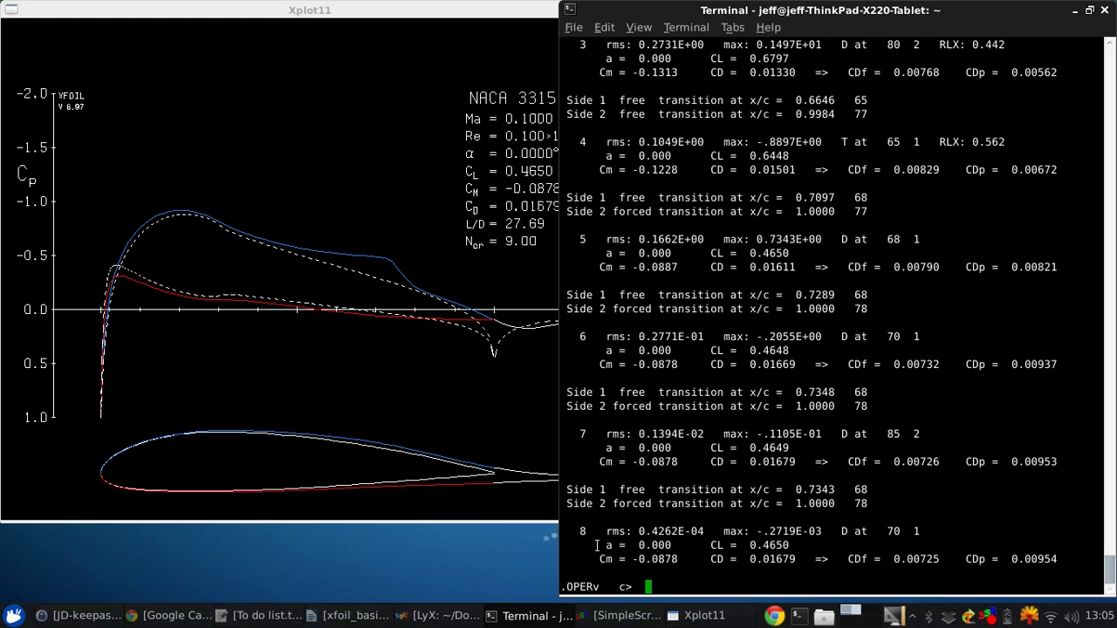
left_click_drag(604, 545, 1067, 557)
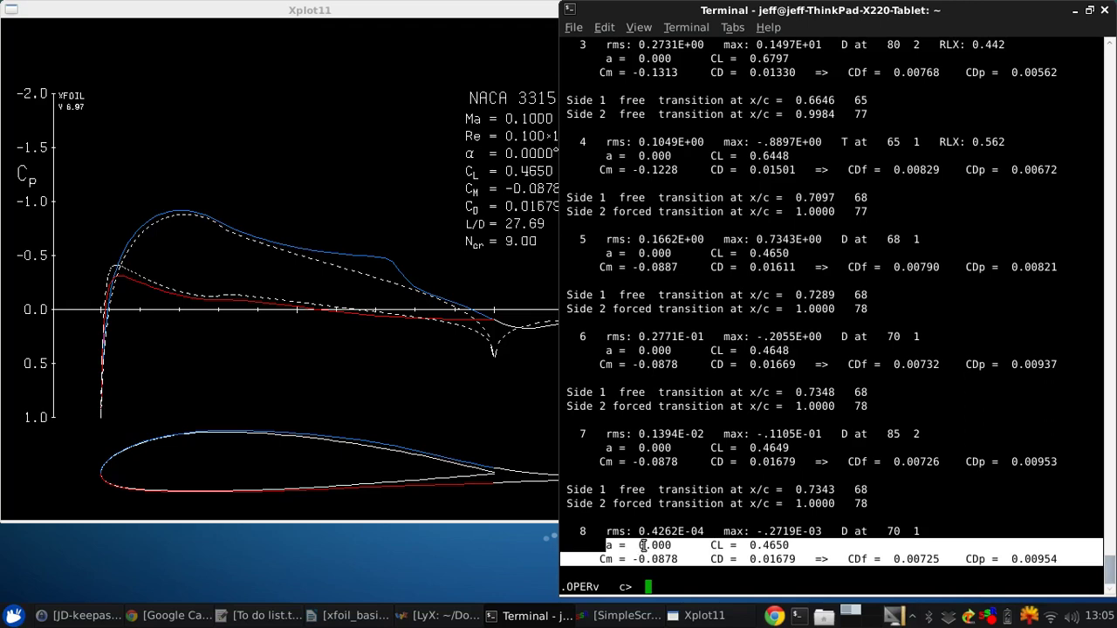
left_click(622, 557)
left_click_drag(602, 559, 1060, 559)
left_click(711, 556)
left_click(828, 557)
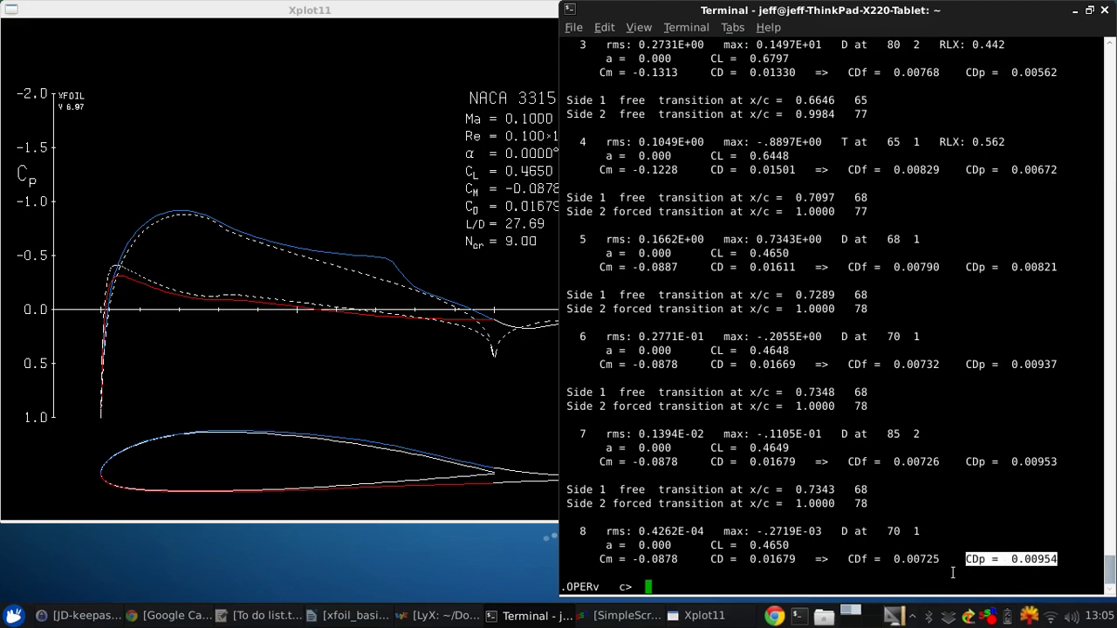
Raise the NACA 3315 alpha 0° Cp plot window
left_click(354, 9)
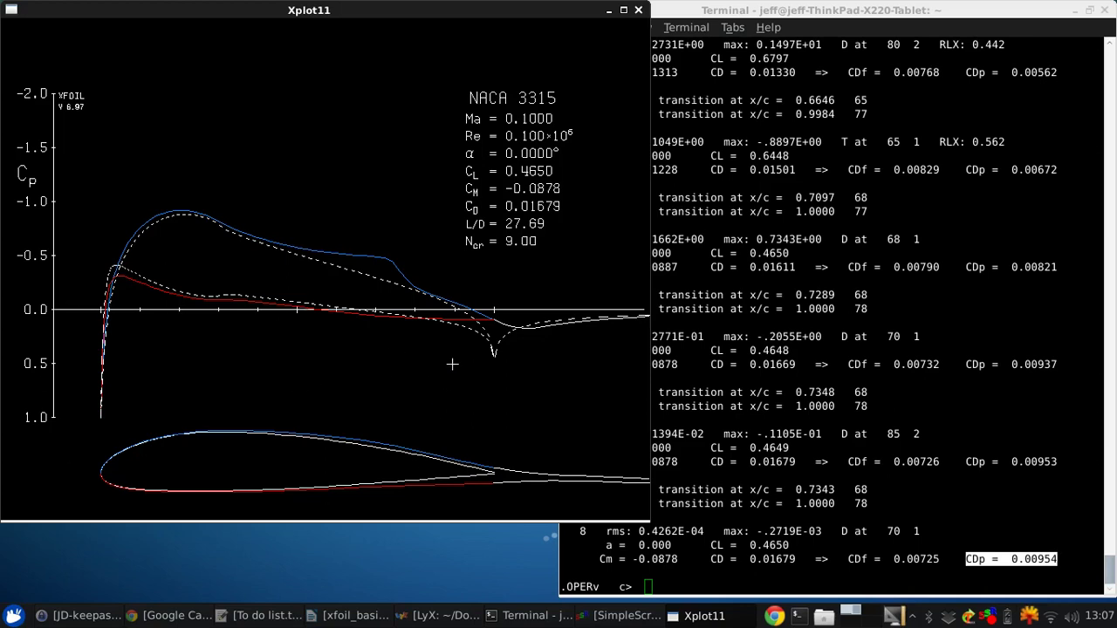
Print the OPER command list and locate Pacc for automatic polar point accumulation
left_click(721, 372)
type("?")
key("Return")
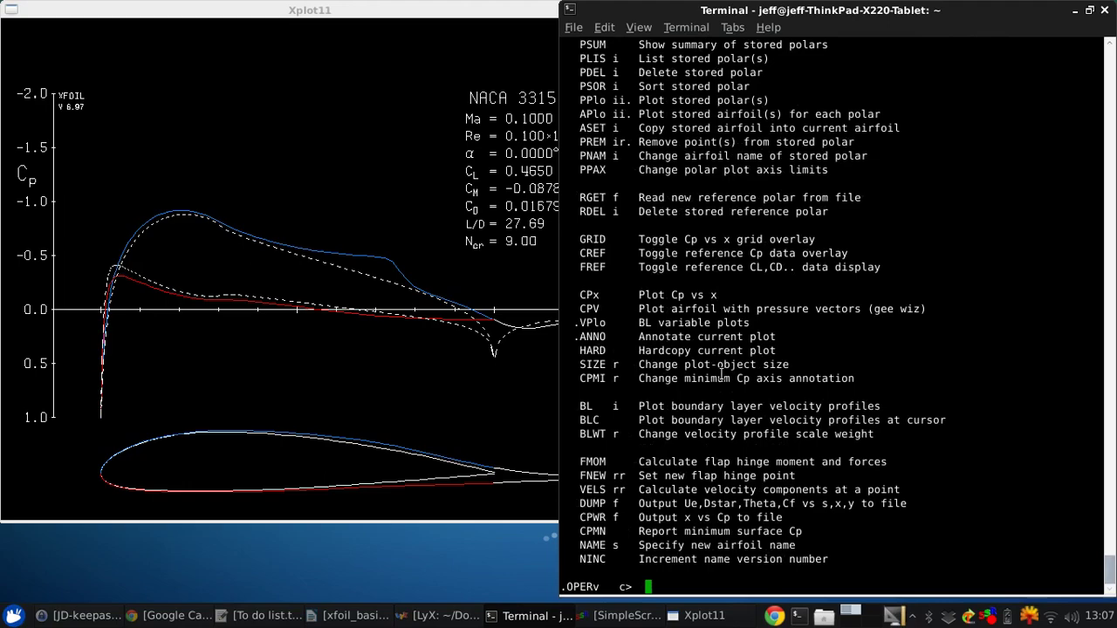
scroll(721, 373, "up", 10)
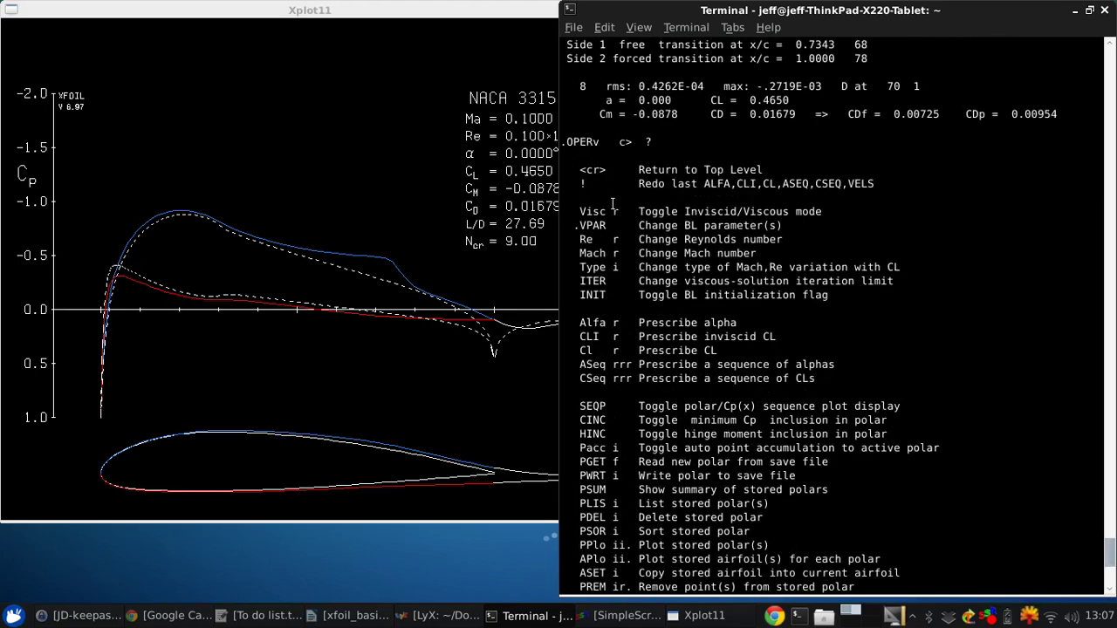
scroll(627, 288, "down", 2)
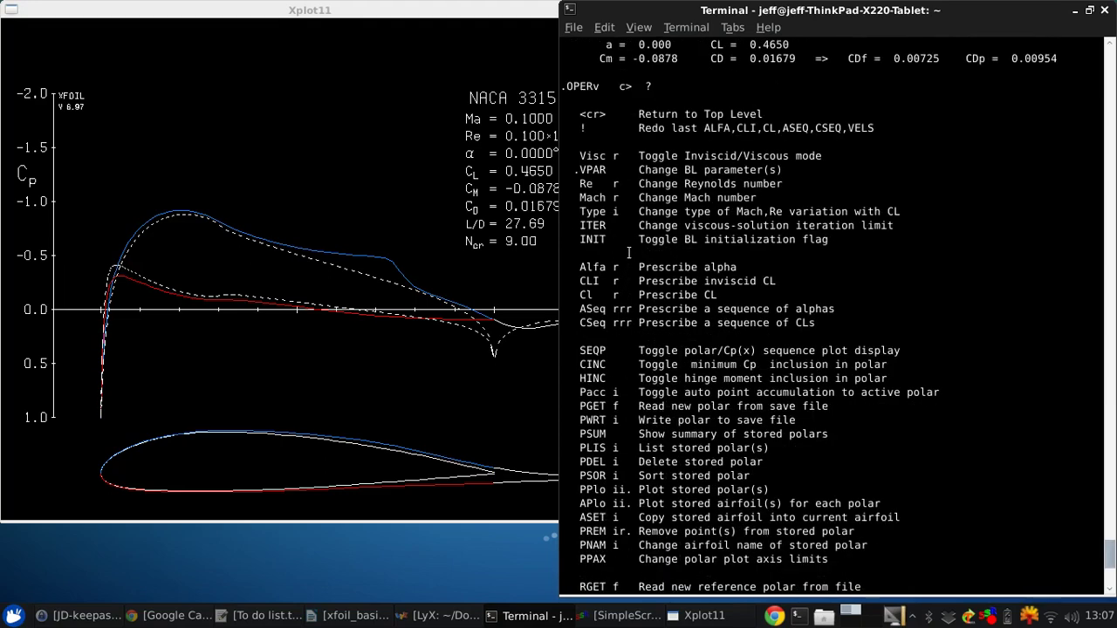
scroll(640, 253, "down", 9)
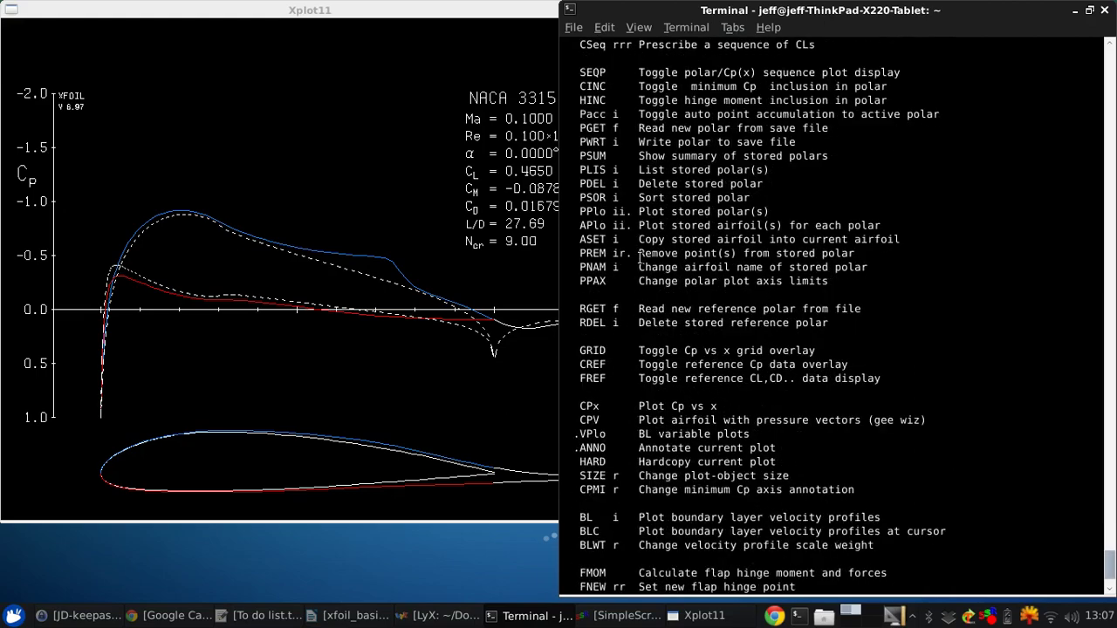
scroll(672, 436, "up", 2)
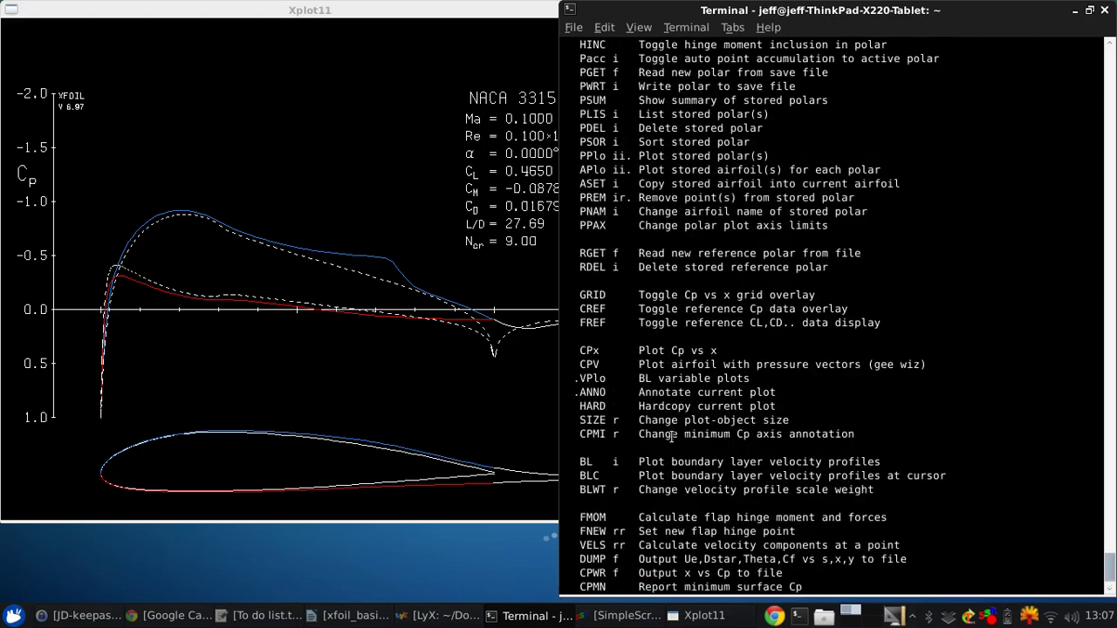
scroll(672, 443, "down", 2)
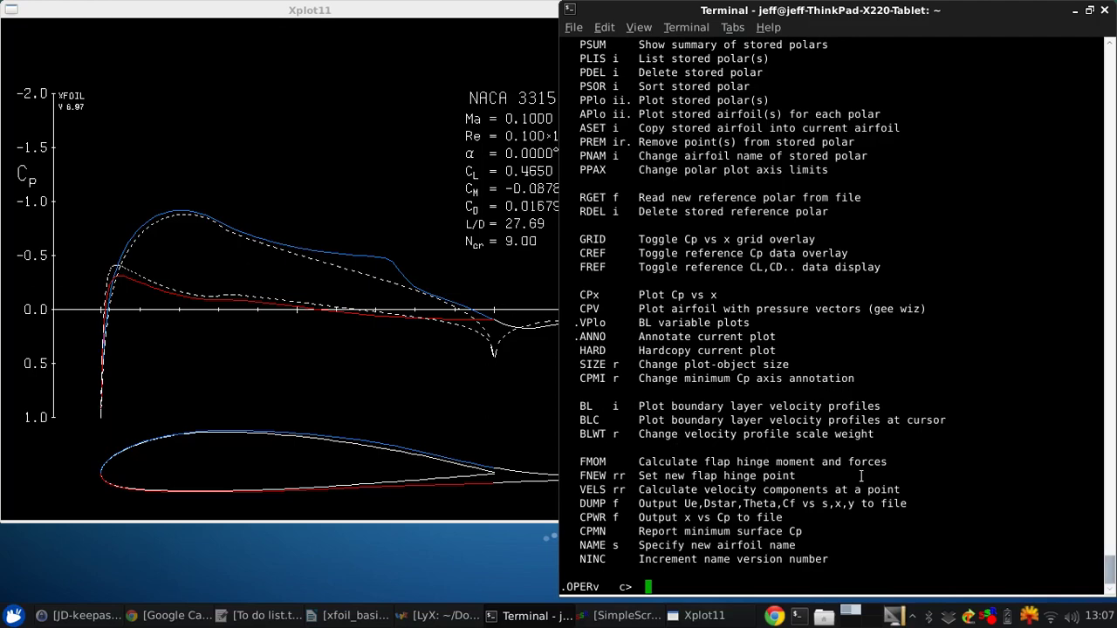
scroll(665, 462, "up", 4)
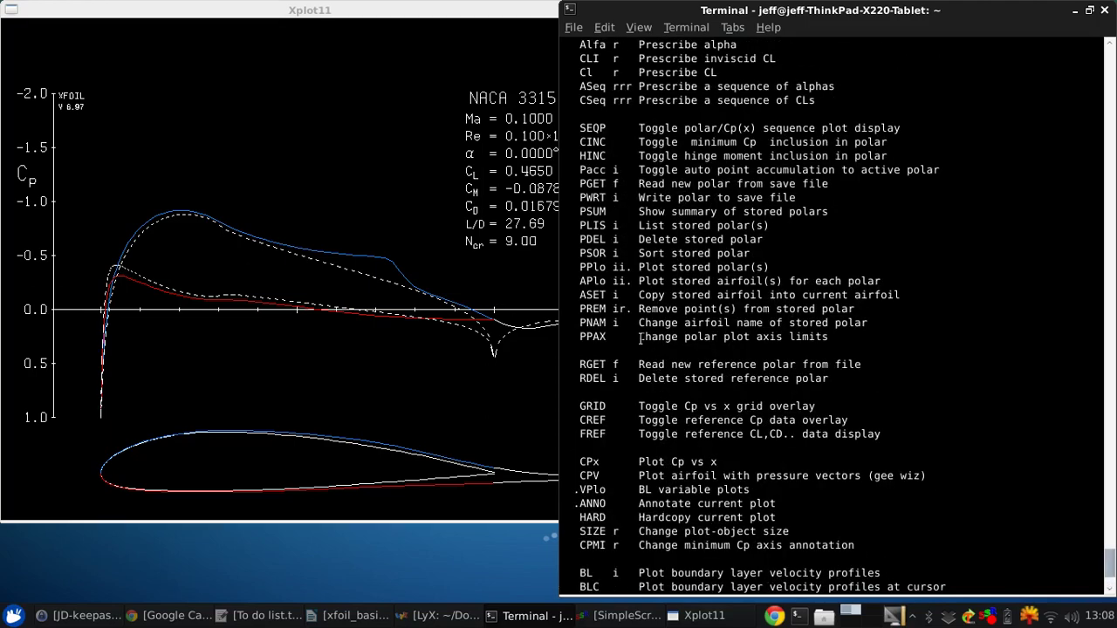
scroll(665, 253, "up", 1)
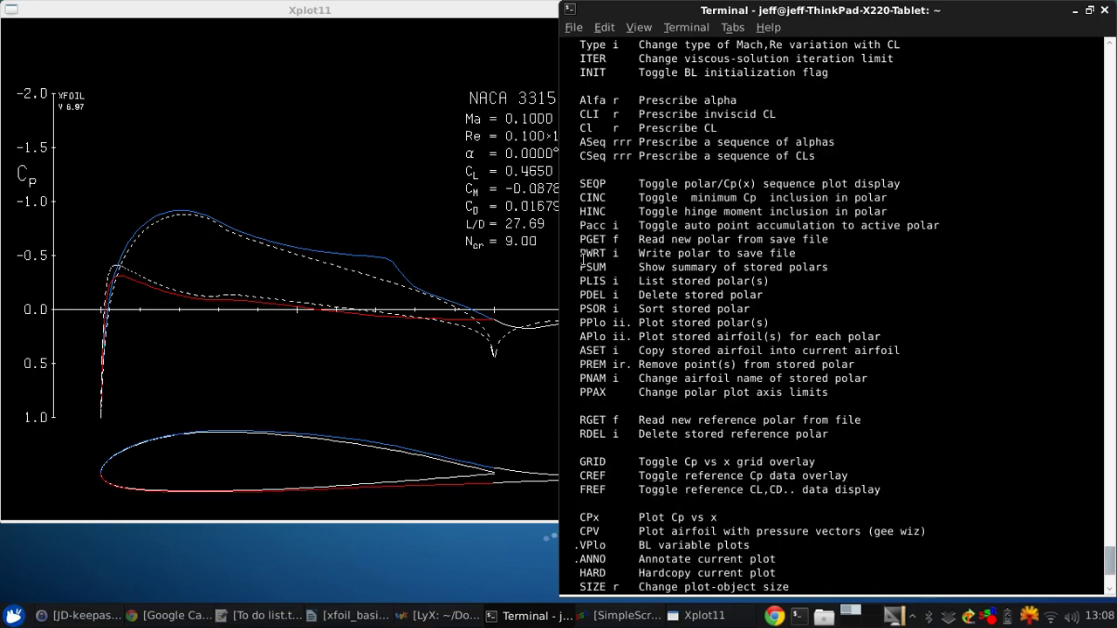
scroll(577, 288, "up", 5)
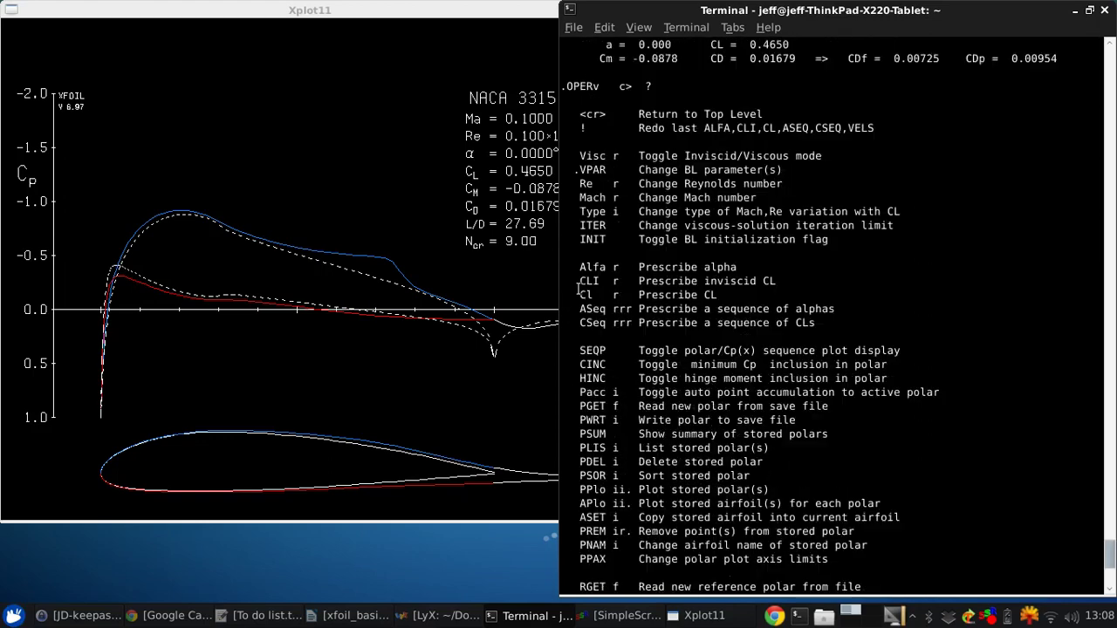
scroll(574, 288, "down", 4)
double_click(583, 281)
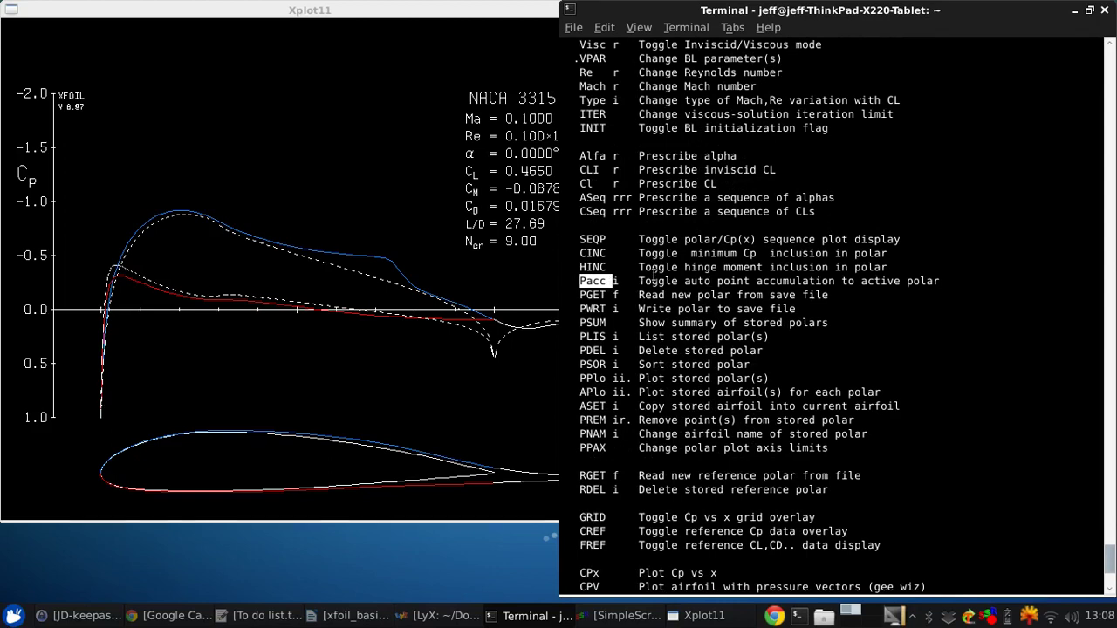
Enable polar accumulation for NACA 3315 with pacc, leaving the save and dump file names blank
left_click(966, 456)
scroll(968, 453, "down", 10)
type("pacc")
key("Return")
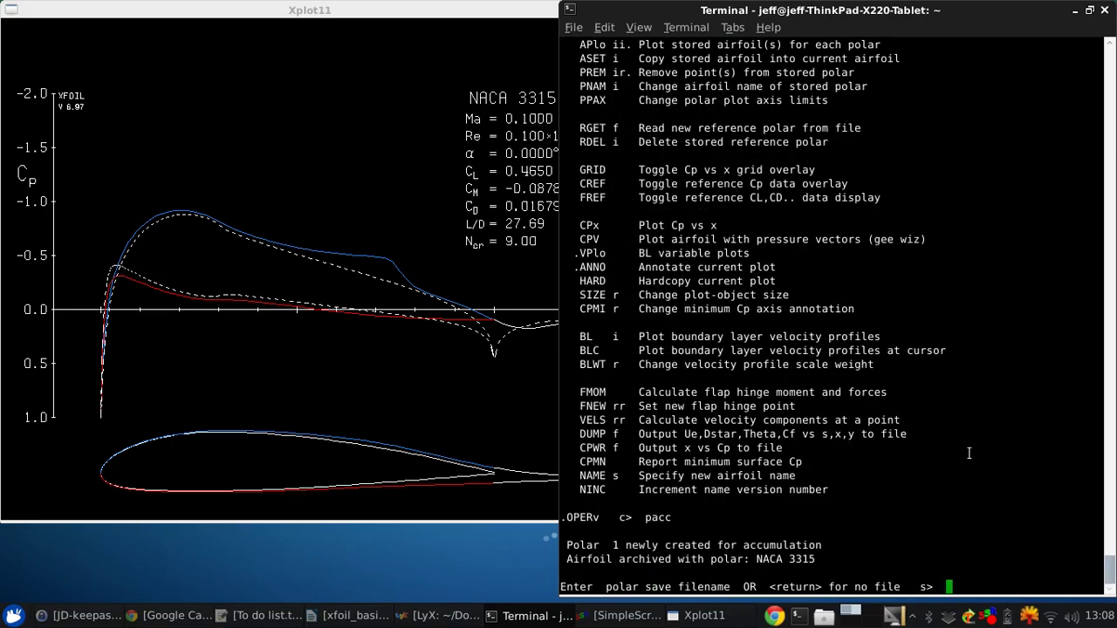
key("Return")
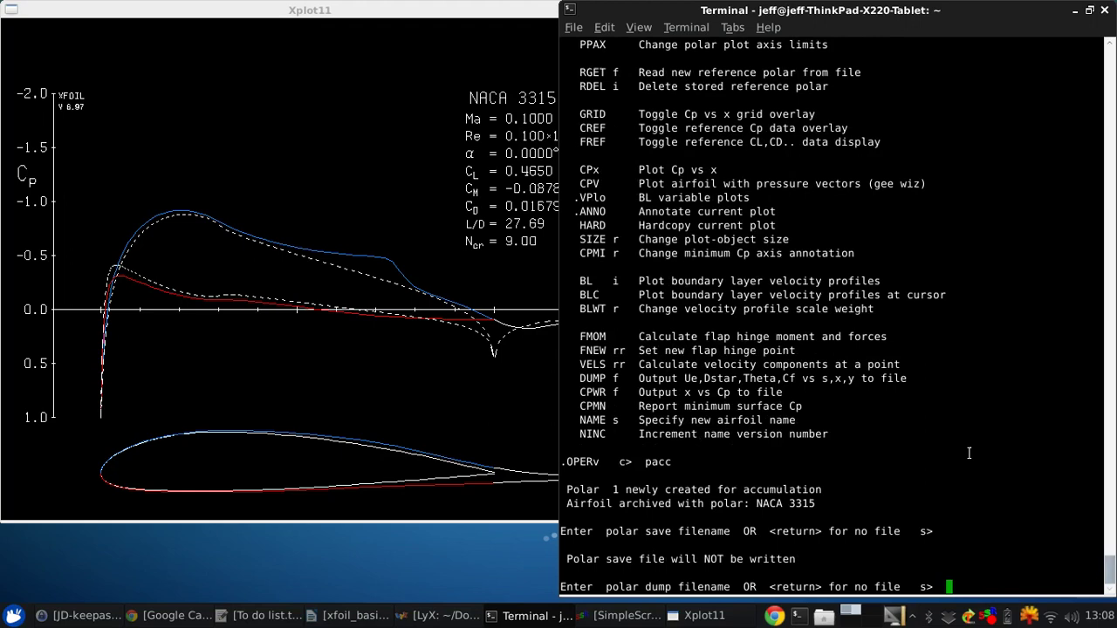
key("Return")
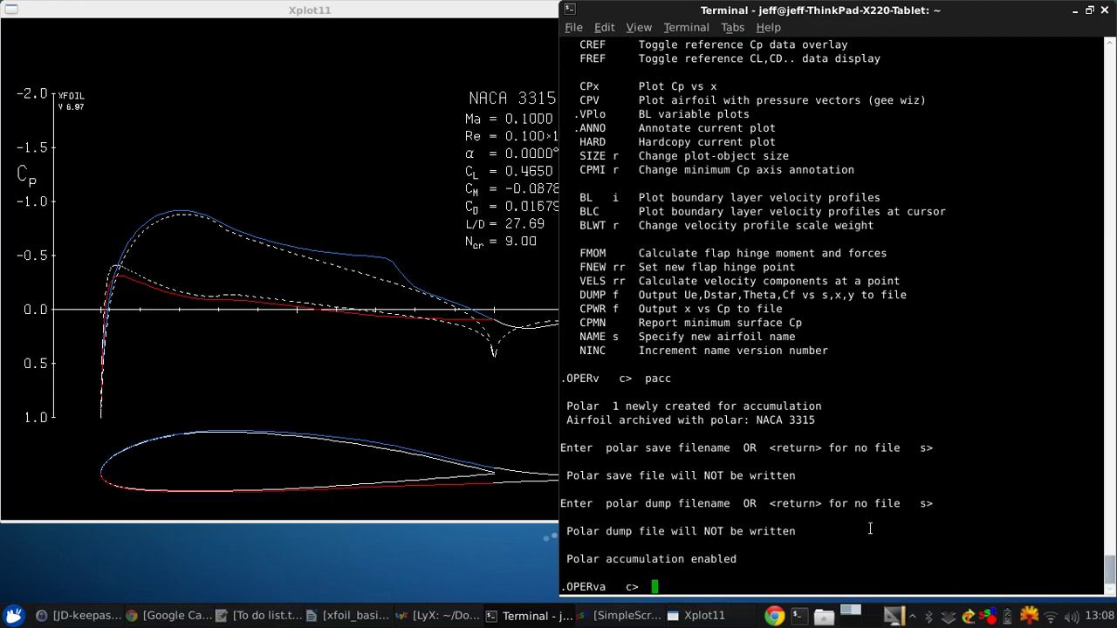
scroll(870, 529, "up", 13)
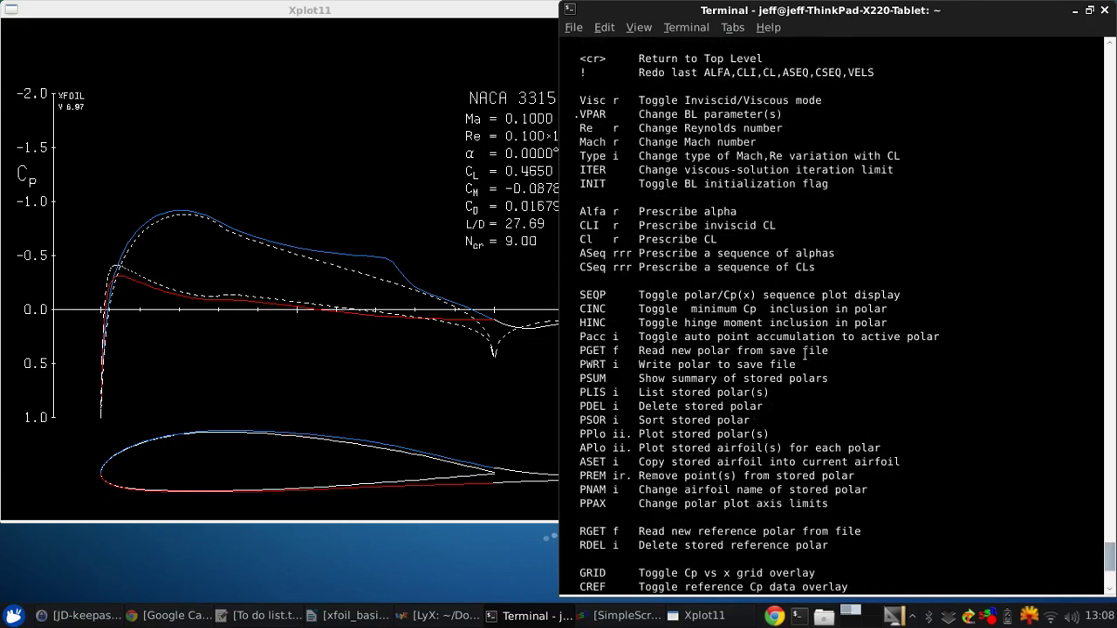
scroll(805, 351, "up", 1)
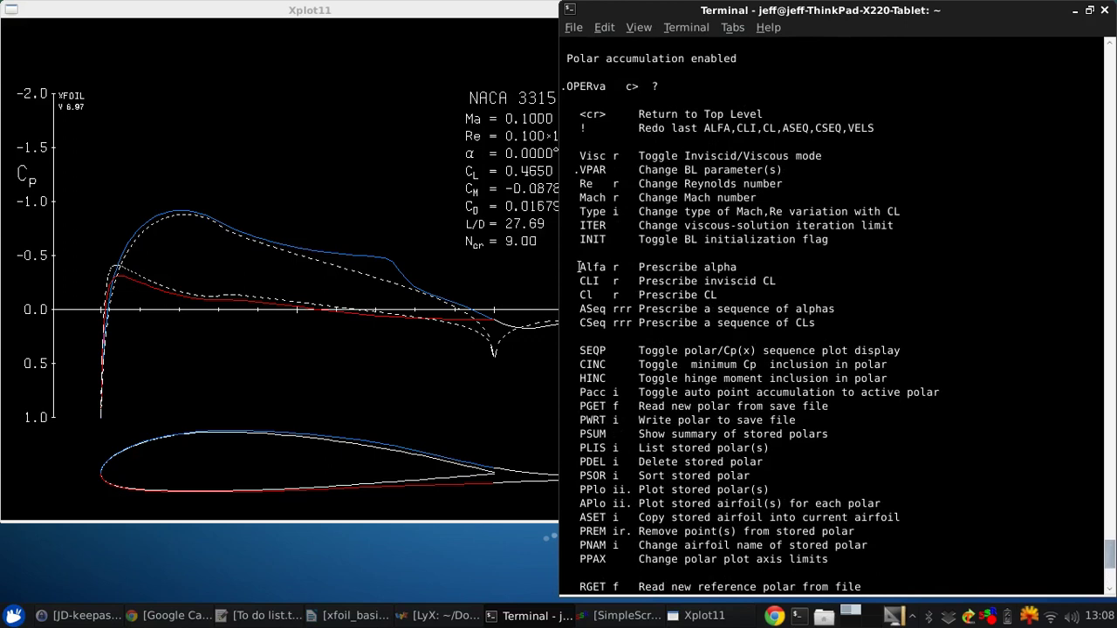
Highlight the Alfa and ASeq commands in the OPER help listing
left_click_drag(578, 267, 619, 267)
left_click(619, 267)
left_click_drag(578, 310, 634, 311)
scroll(730, 348, "down", 8)
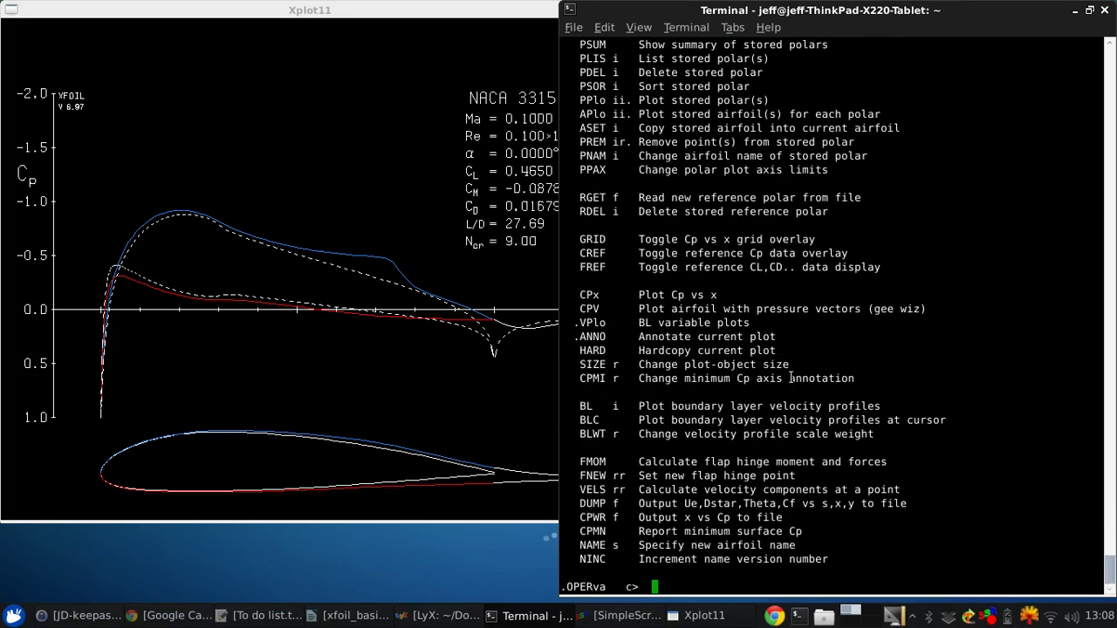
Run an ASEQ sweep from -5° to 15° in 1° steps into polar 1
type("aseq")
key("Return")
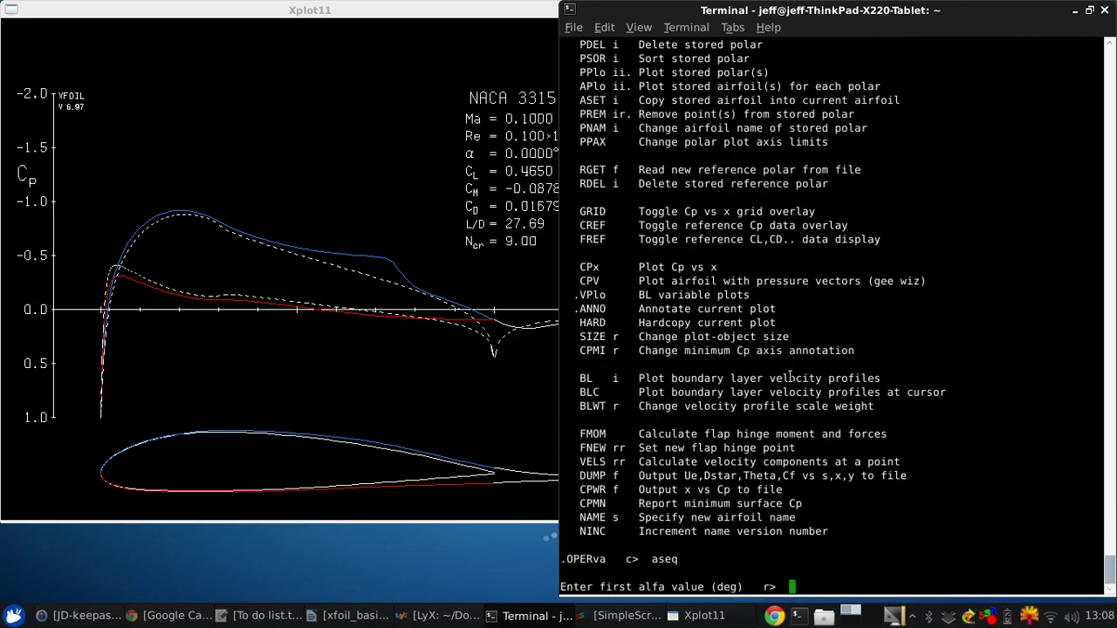
type("-5")
key("Return")
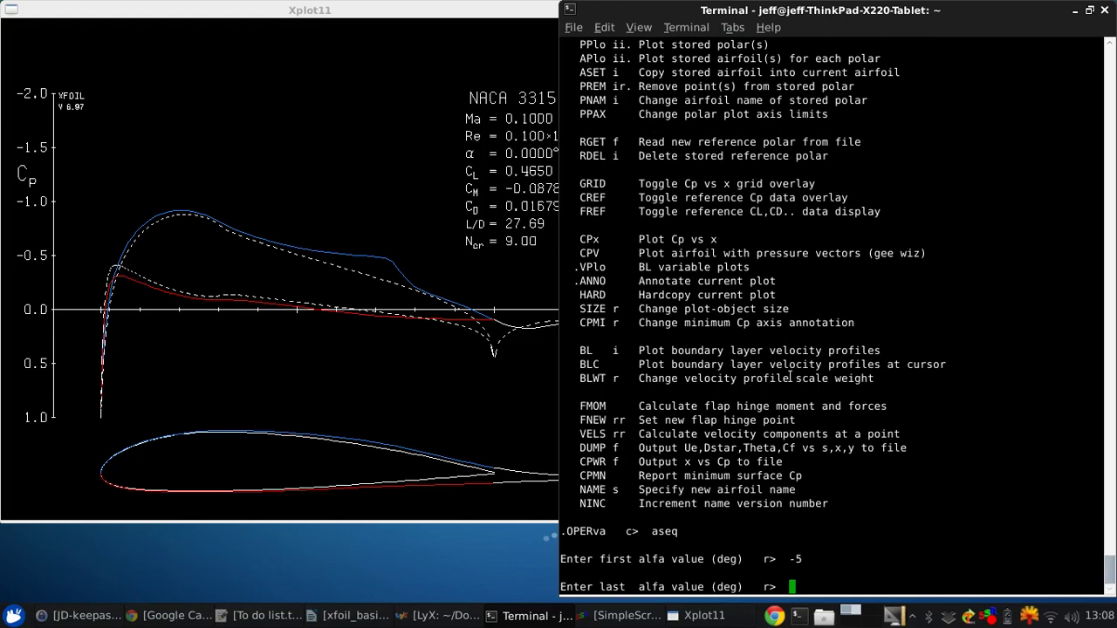
type("15")
key("Return")
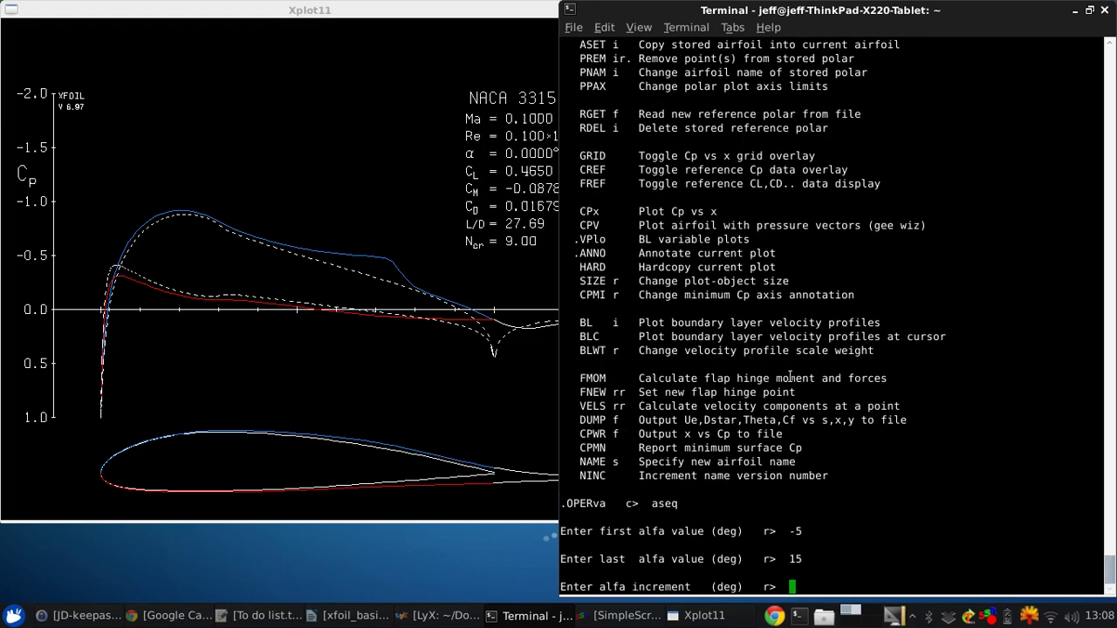
type("1")
key("Return")
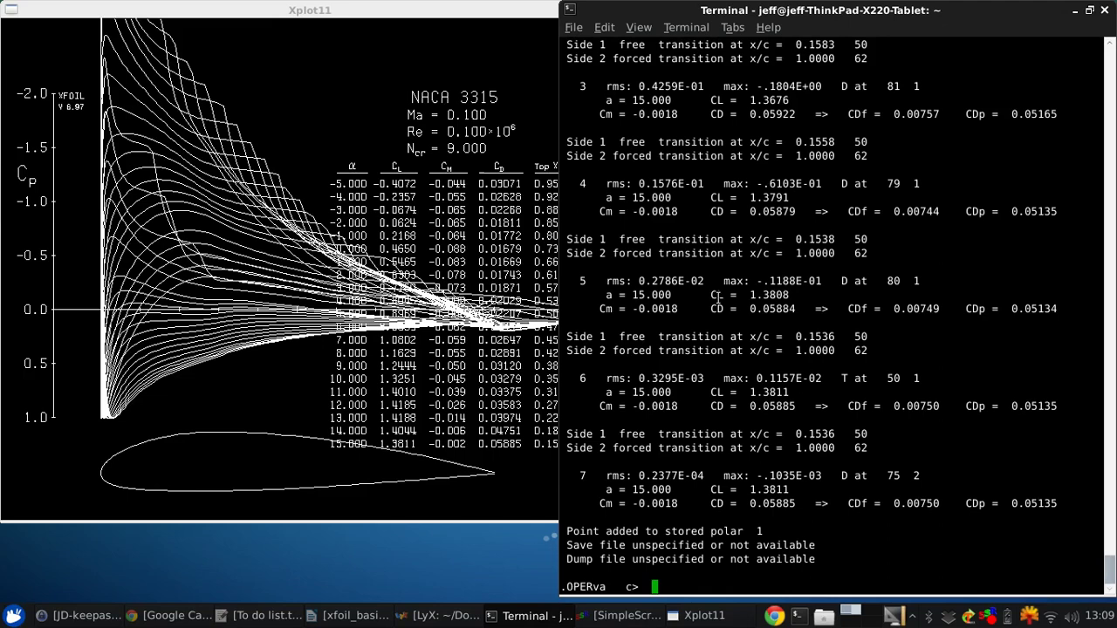
List the OPER menu commands again
type("?")
key("Return")
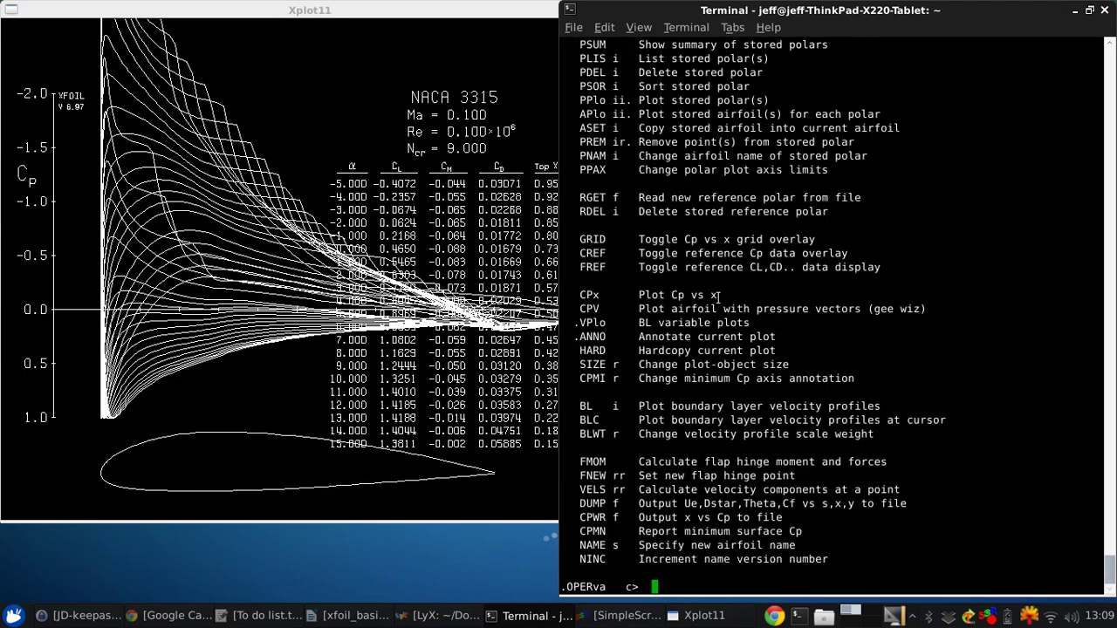
scroll(881, 334, "up", 5)
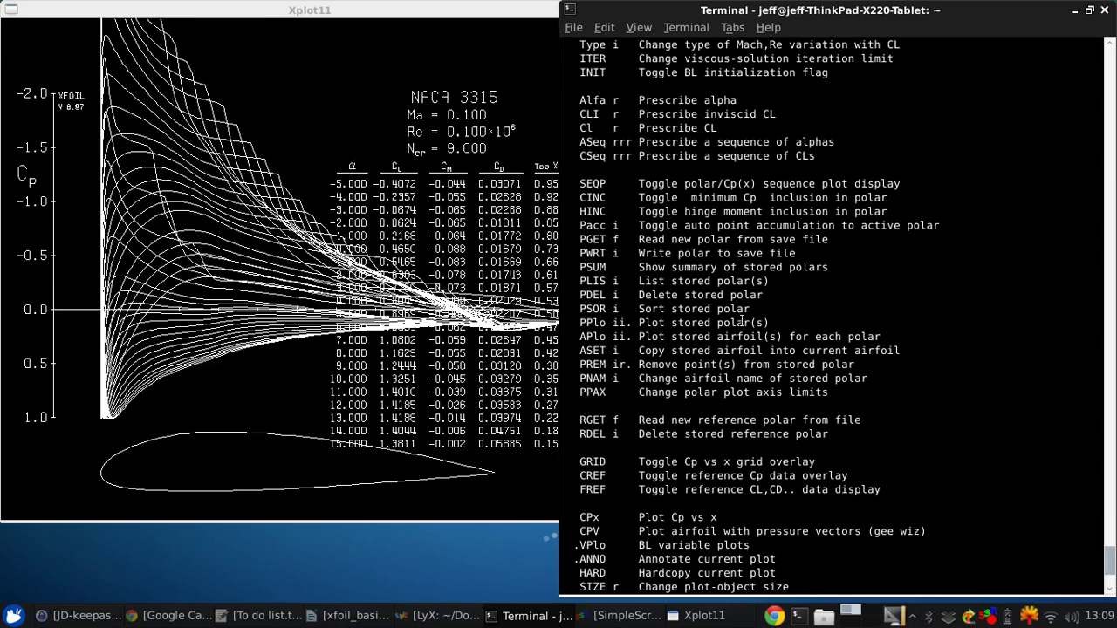
Plot stored polar 1 with PPLO to view the CL, CD, CM and transition curves at Re 100000
type("pplo")
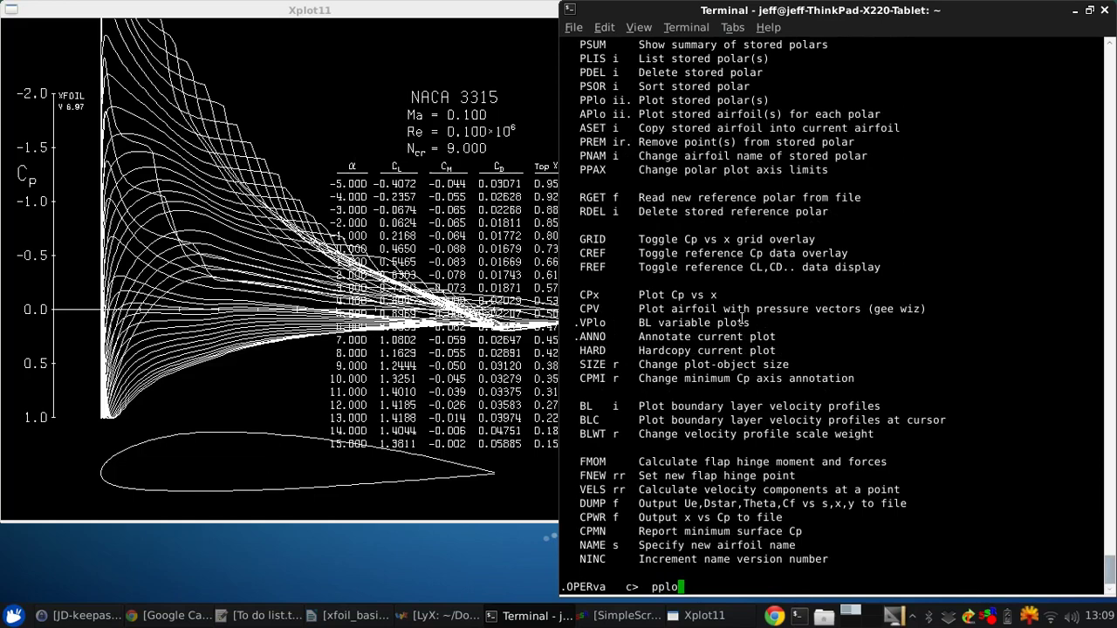
key("Return")
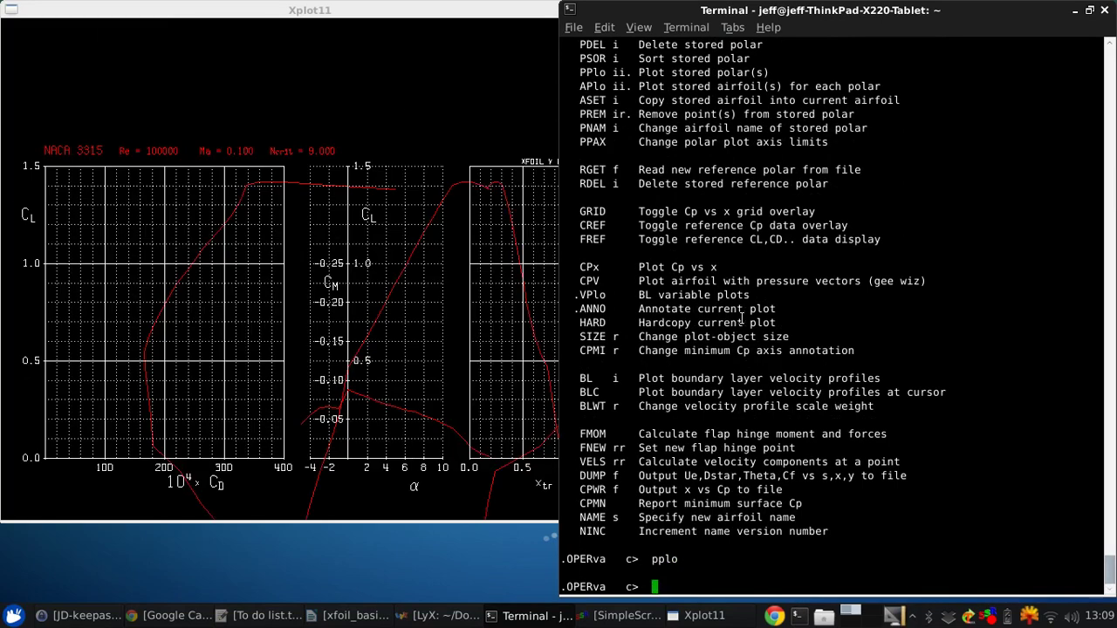
left_click(304, 11)
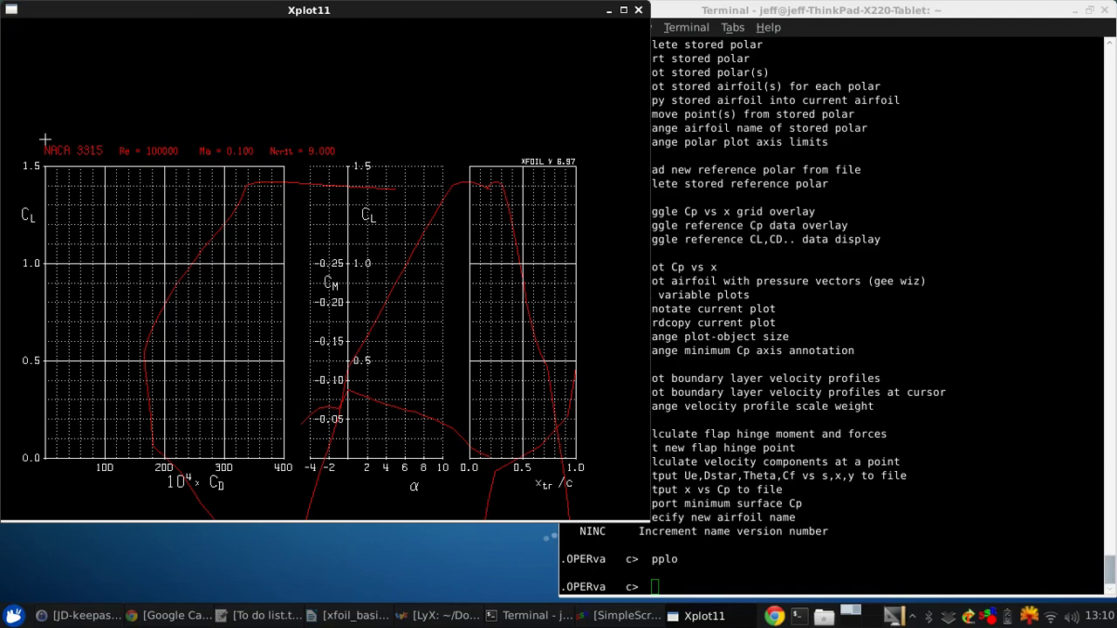
left_click(648, 478)
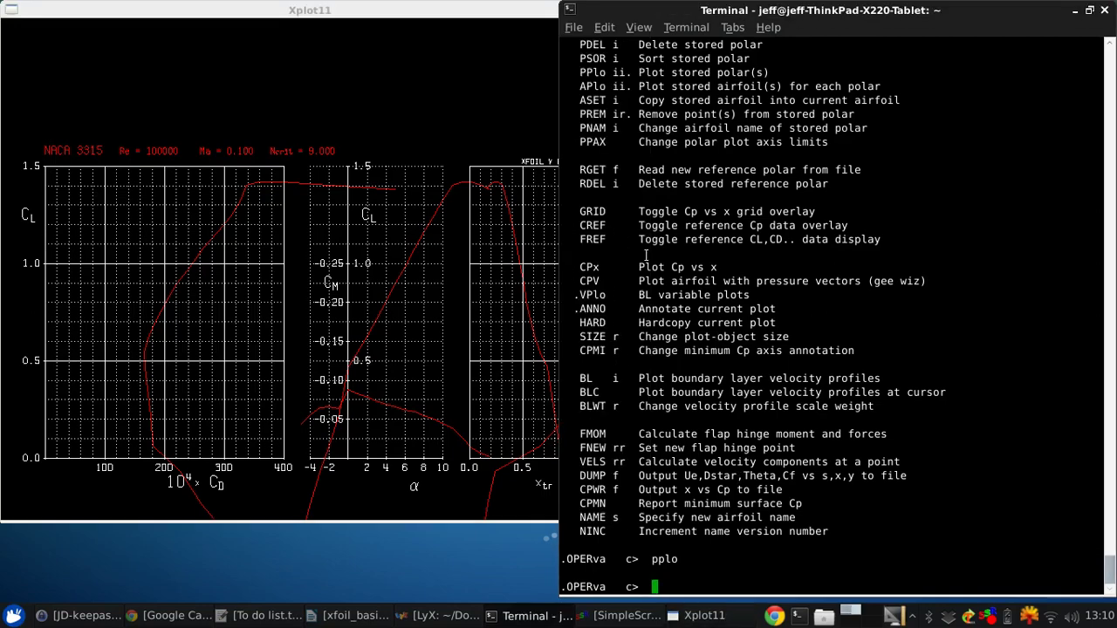
left_click_drag(580, 143, 614, 147)
Set polar axes to alpha -5–15 step 4, CL -1–1.5 step 0.5, CD 0–0.1 step 0.02, keeping CM
left_click_drag(819, 541, 806, 552)
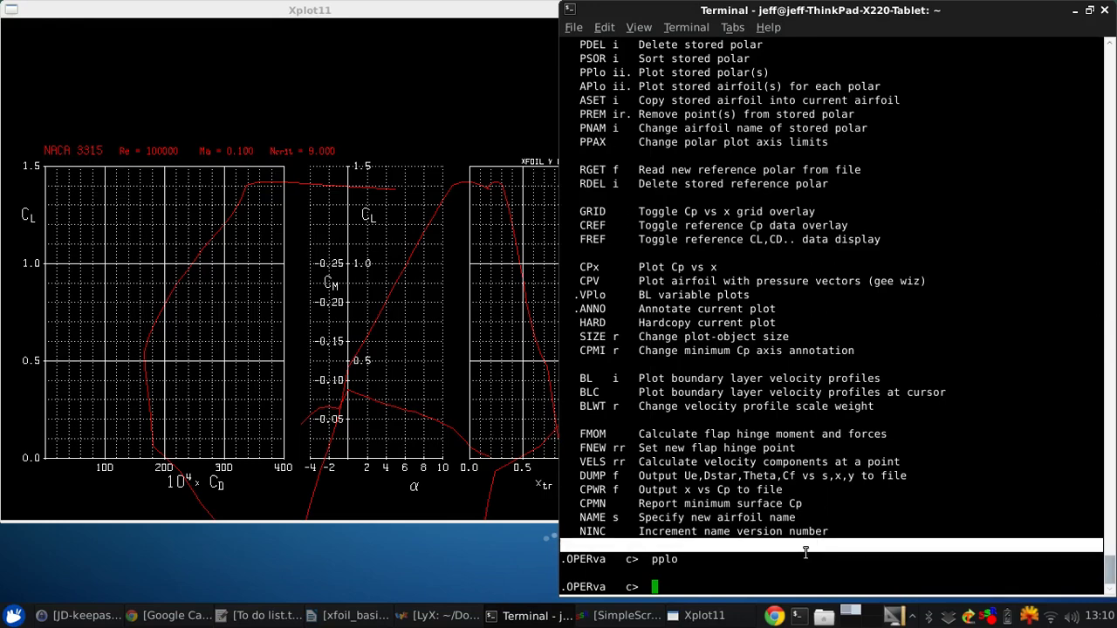
type("ppax")
key("Return")
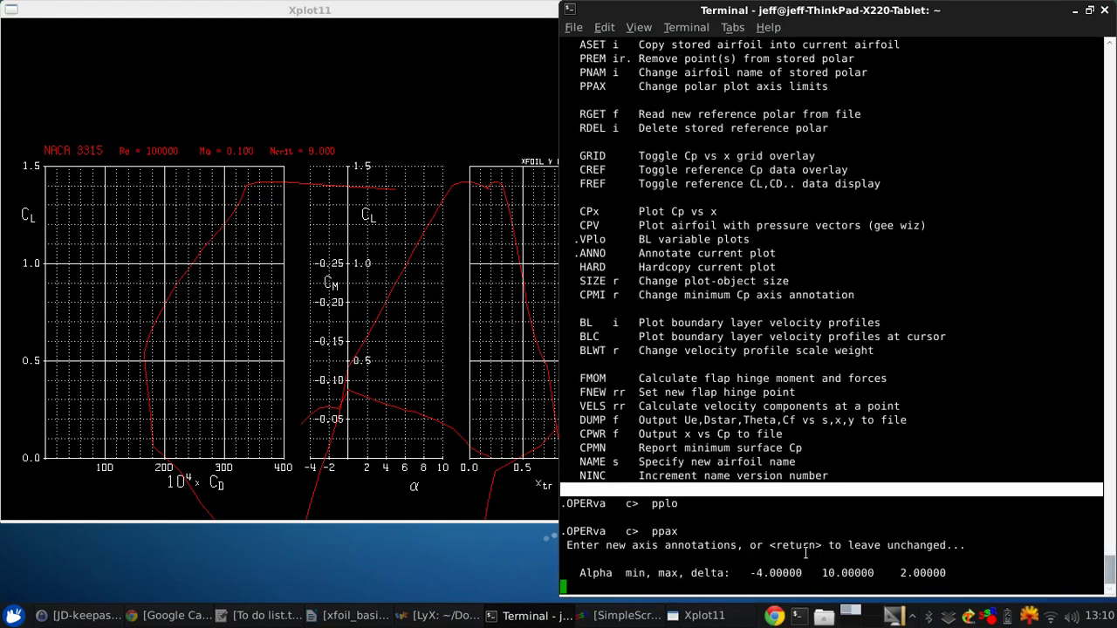
left_click(663, 583)
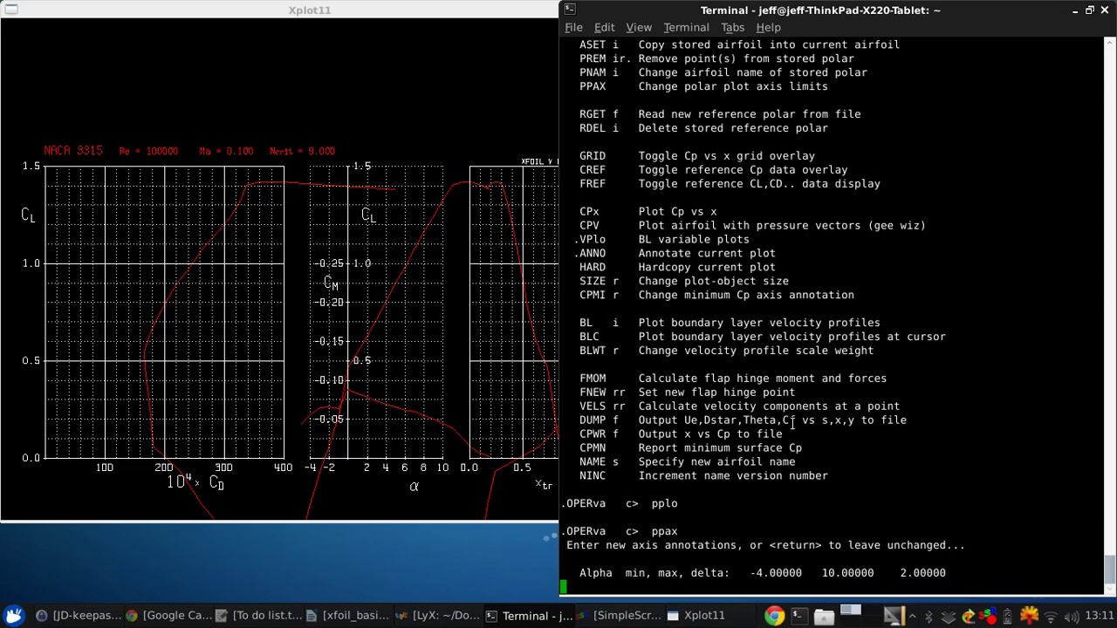
type("-5 15 5")
key("BackSpace")
type("3")
key("BackSpace")
type("4")
key("Return")
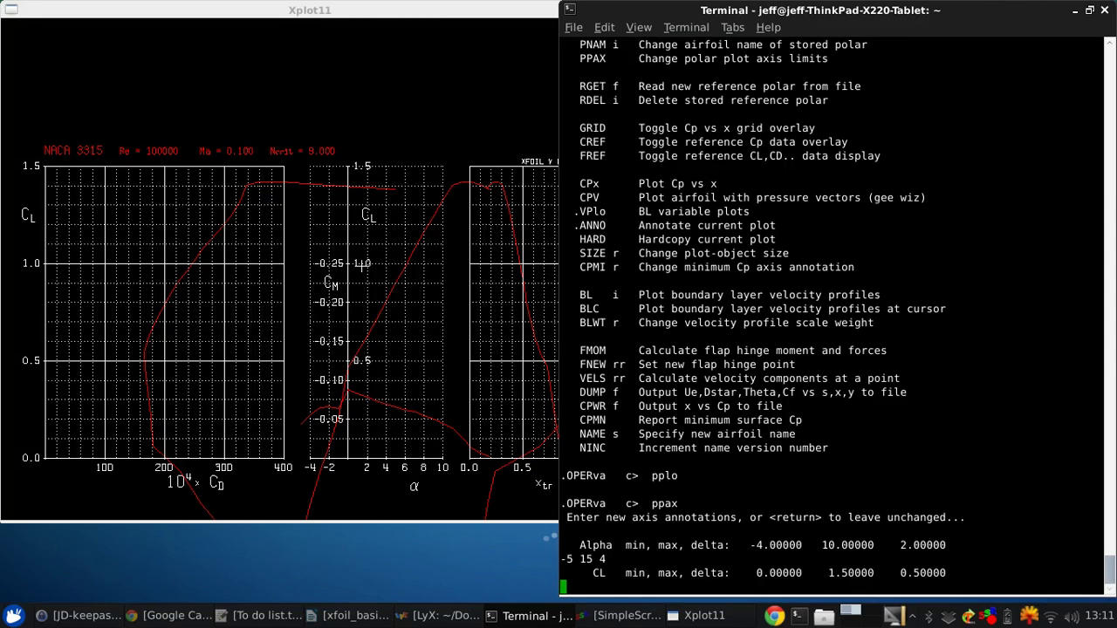
type("-1 1.5 0.5")
key("Return")
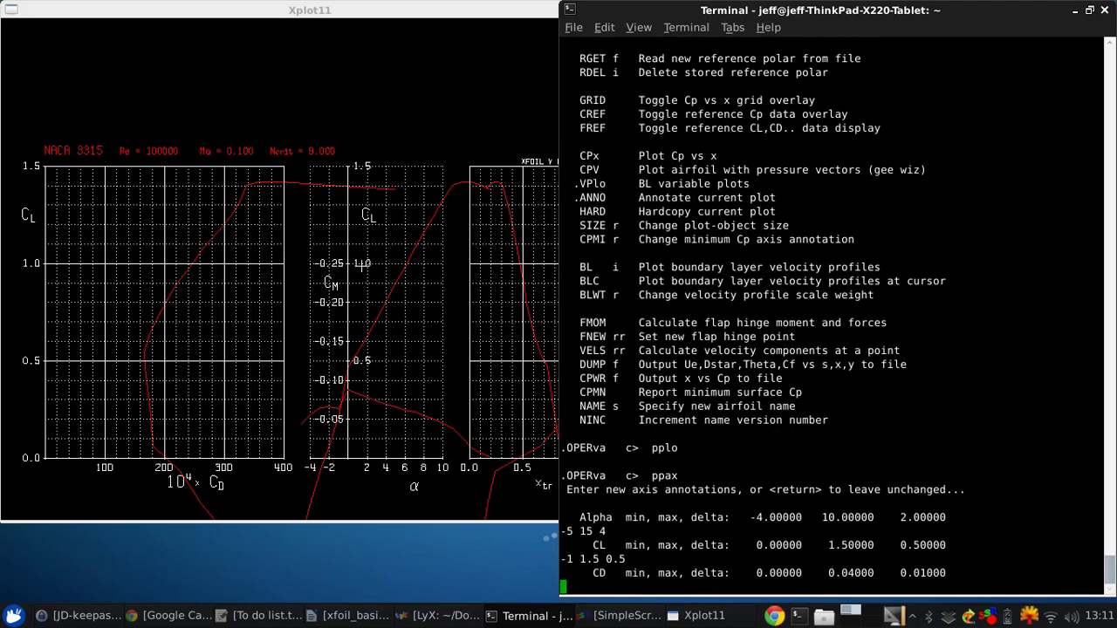
type("0 0.1 0.02")
key("Return")
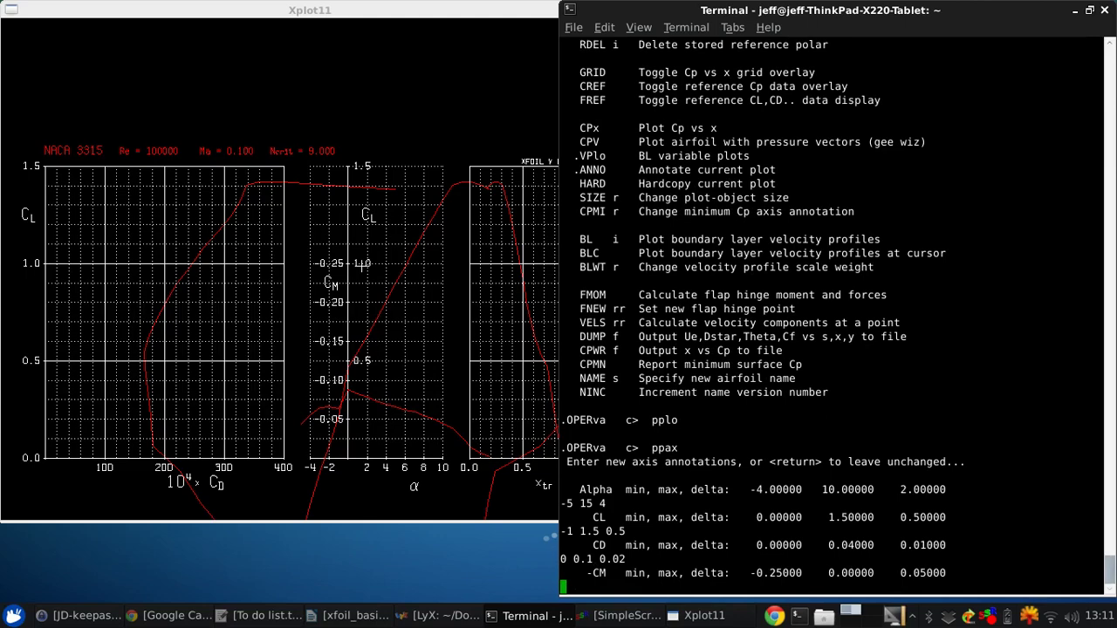
key("Return")
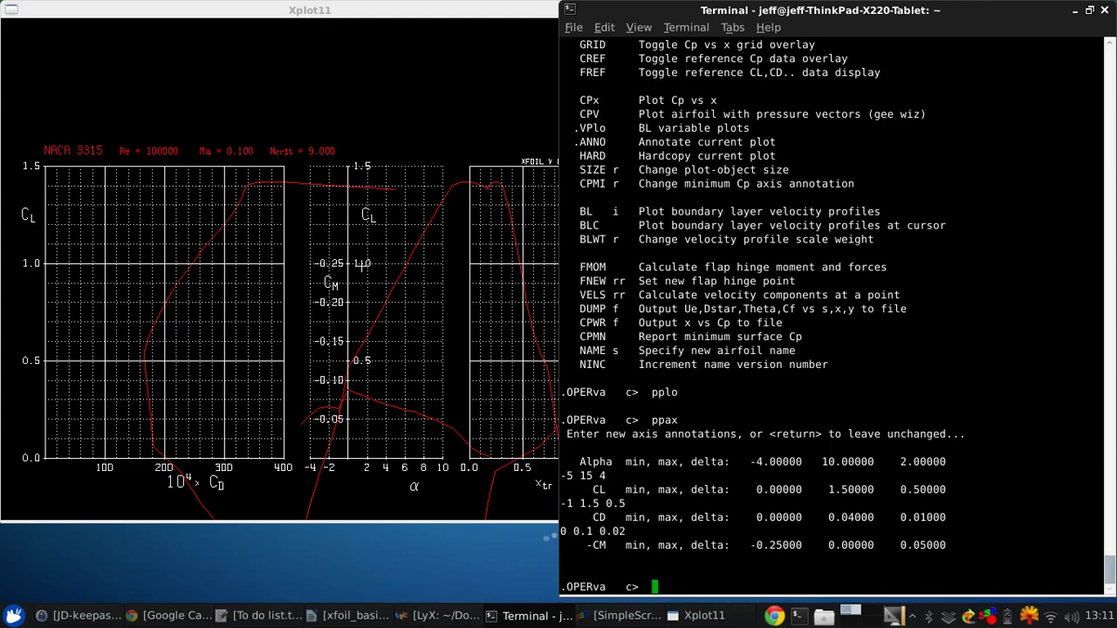
Replot the NACA 3315 polar on the new alpha -5–15, CL -1–1.5, CD 0–0.1 axes
type("pplo")
key("Return")
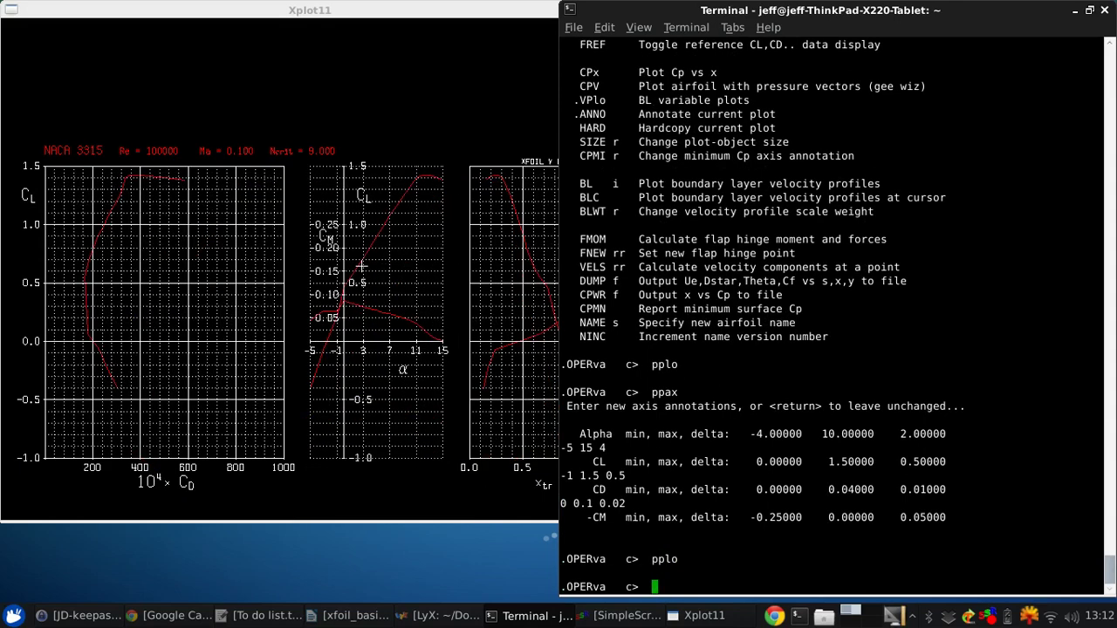
left_click(71, 9)
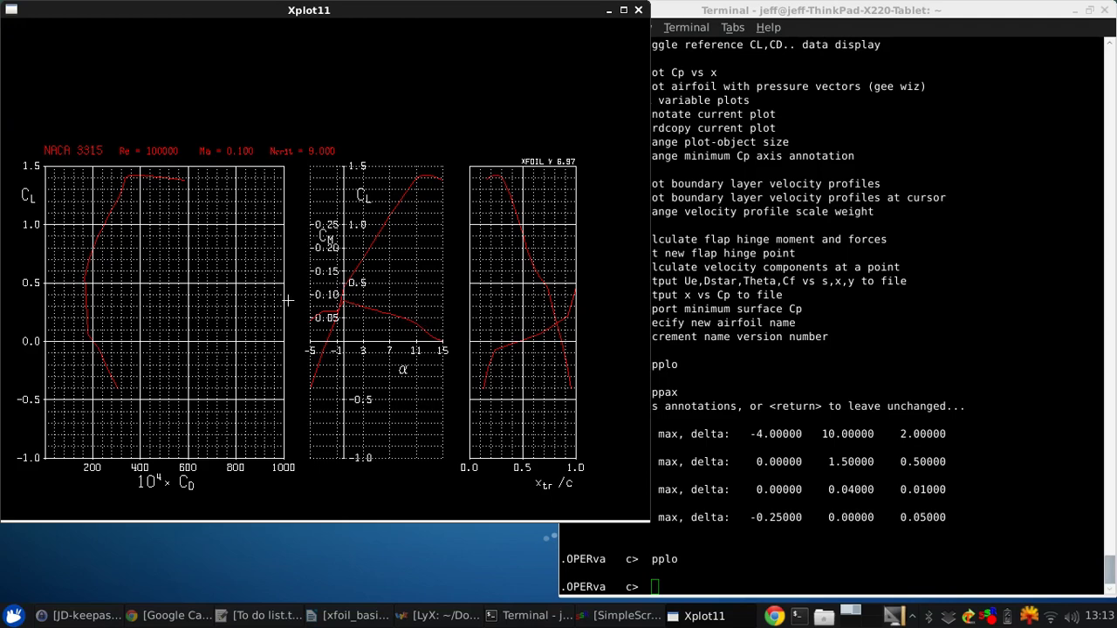
Review the OPER command list and disable polar accumulation with PACC
left_click(816, 411)
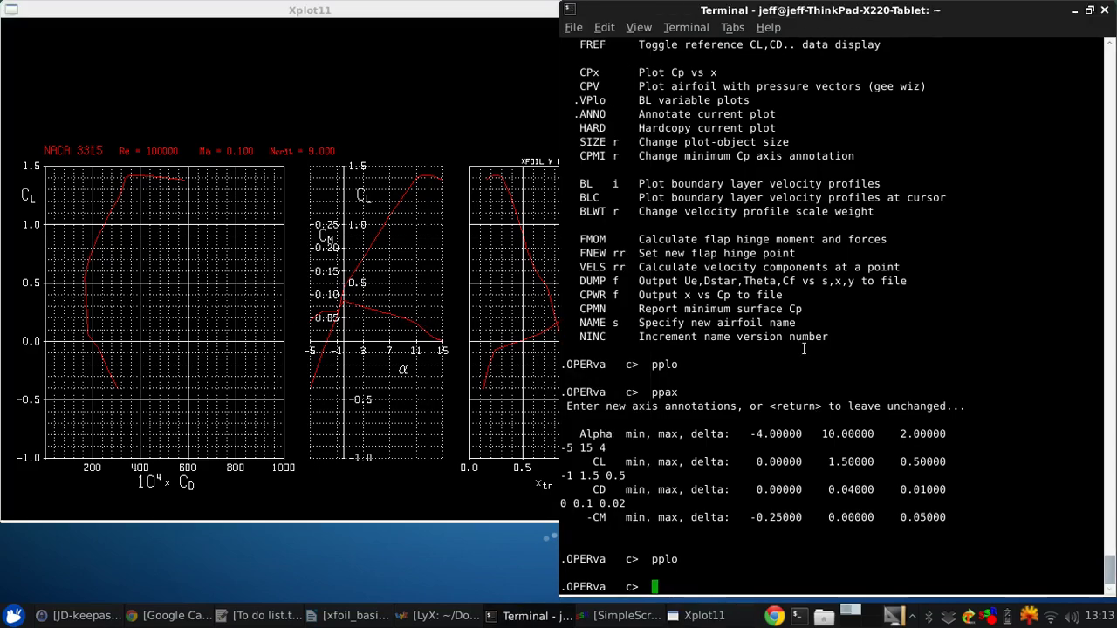
type("?")
key("Return")
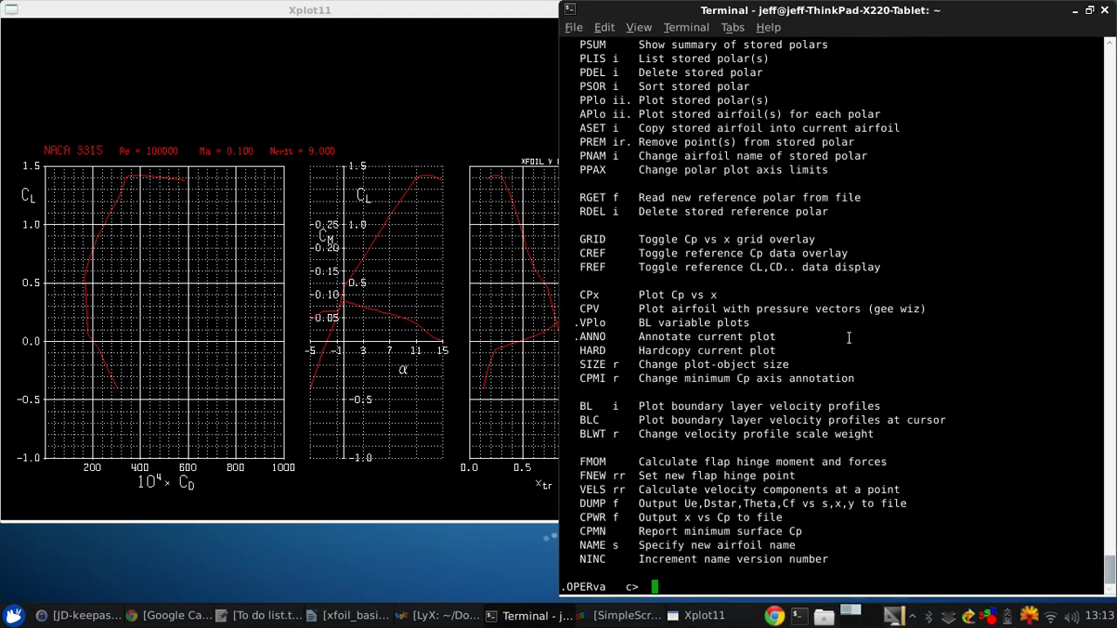
scroll(849, 337, "up", 3)
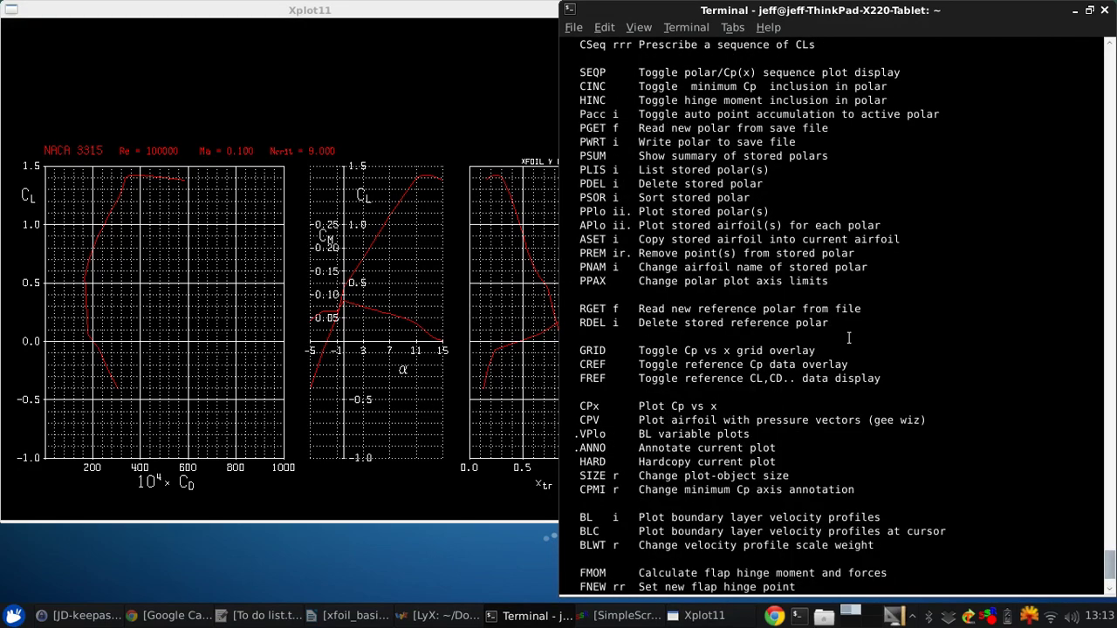
scroll(849, 338, "down", 3)
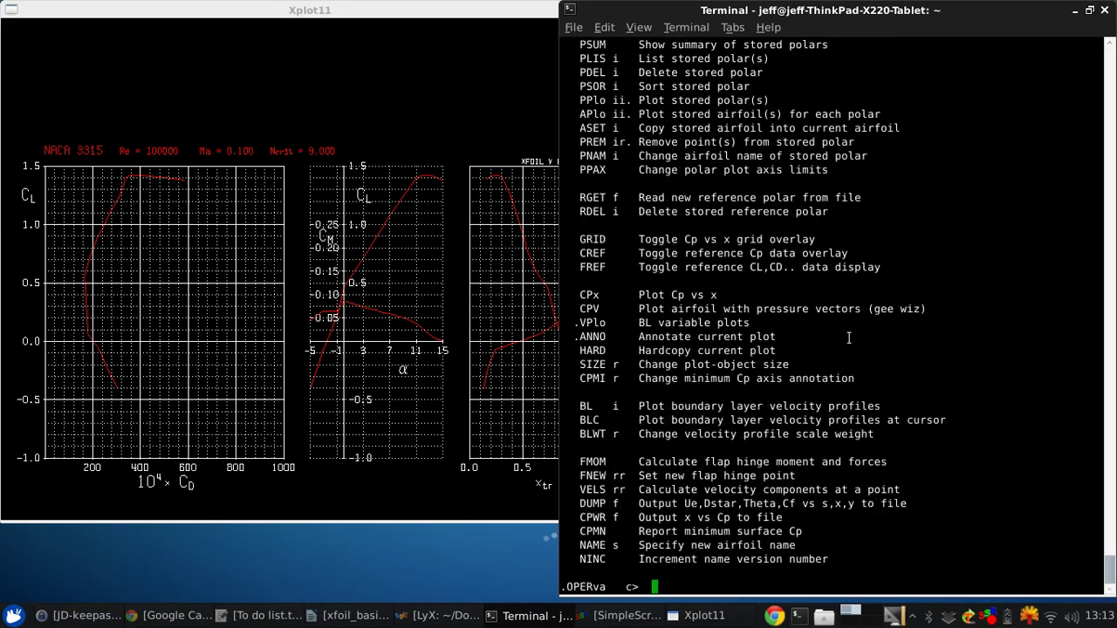
scroll(848, 338, "up", 3)
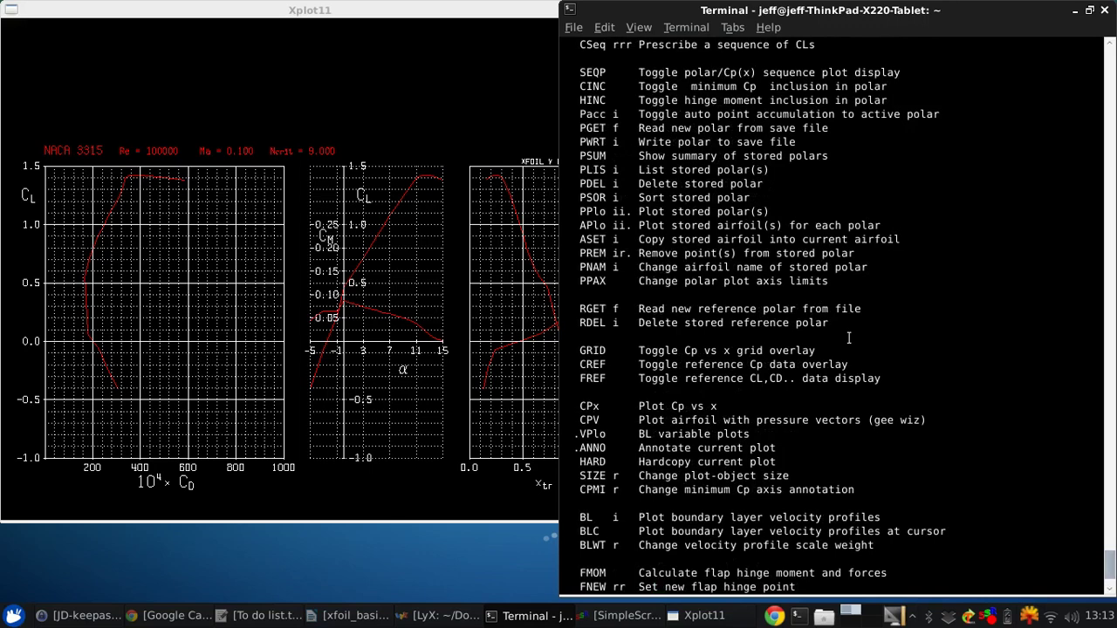
scroll(848, 337, "down", 3)
type("pacc")
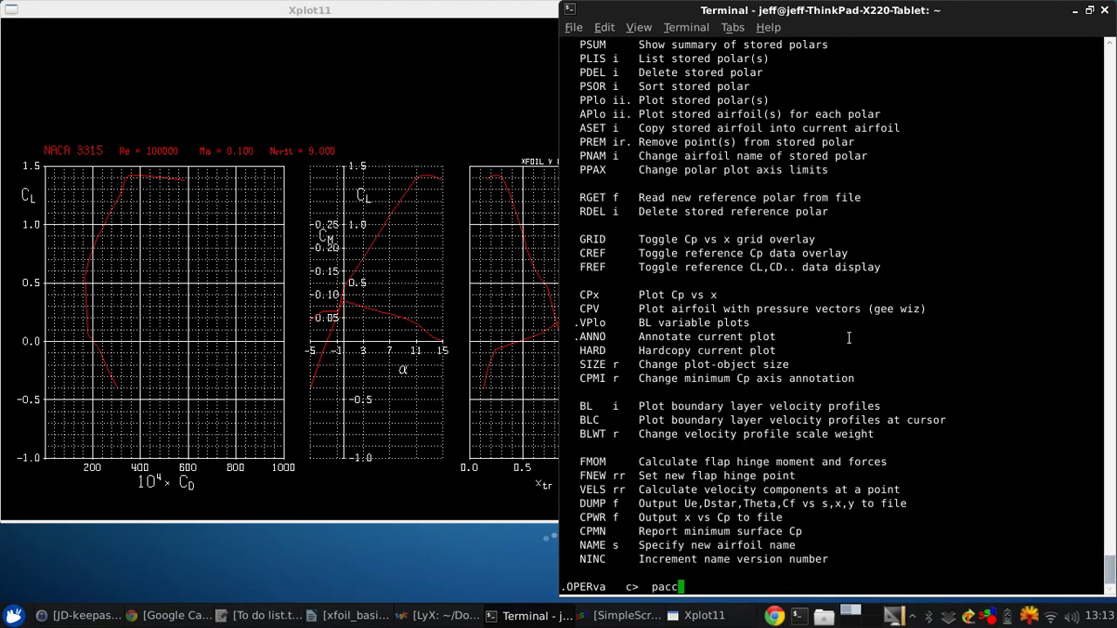
key("Return")
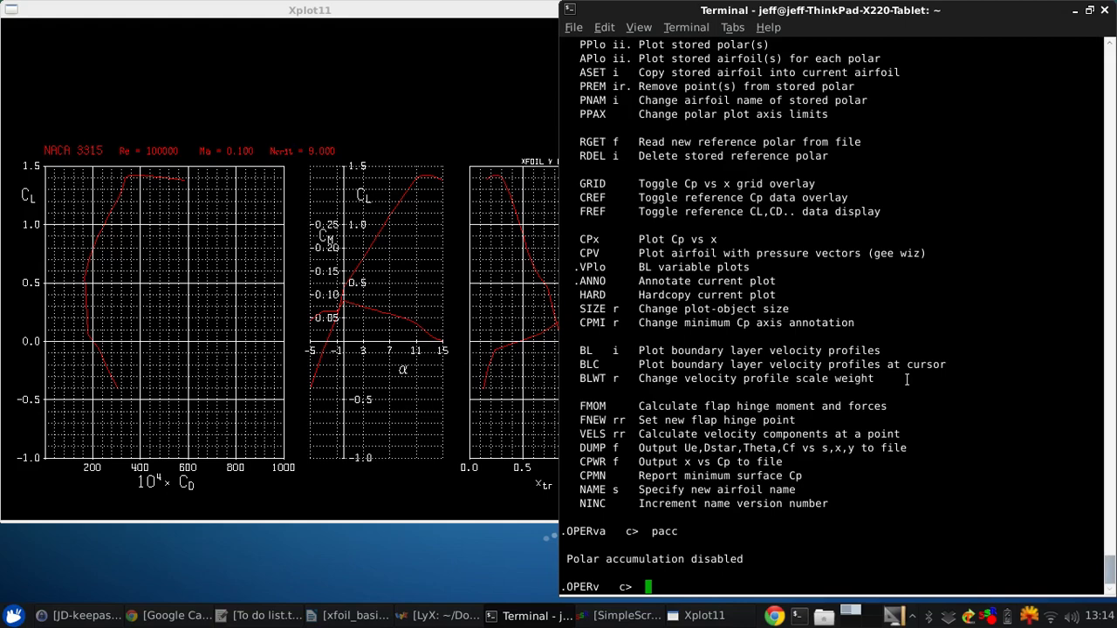
Return to the top level and save the current NACA 3315 airfoil as tempairfoil
key("Return")
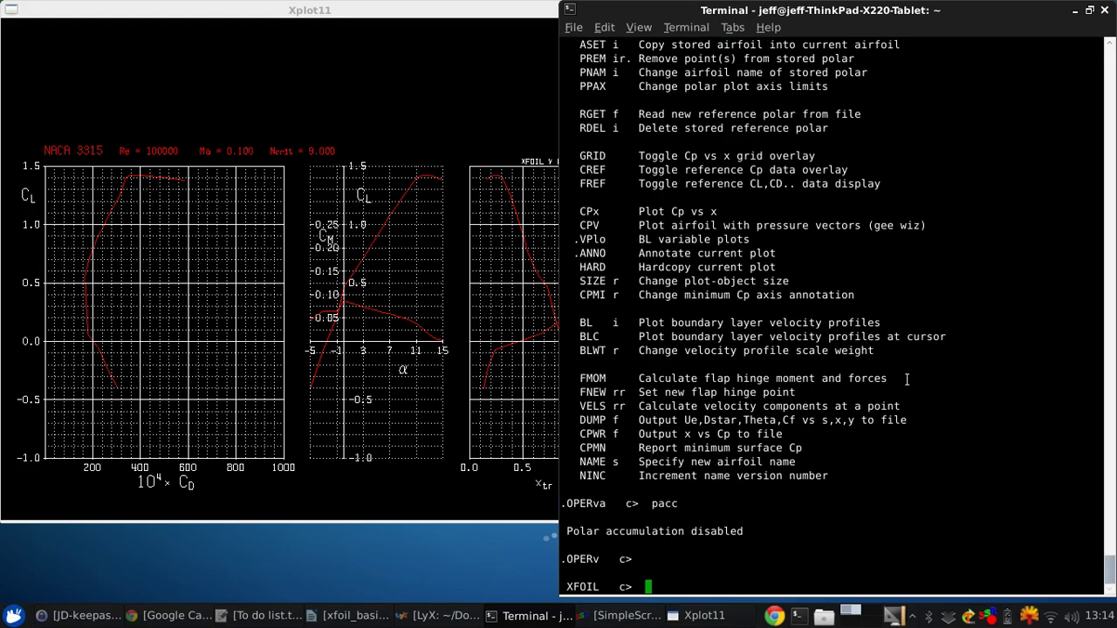
type("?")
key("Return")
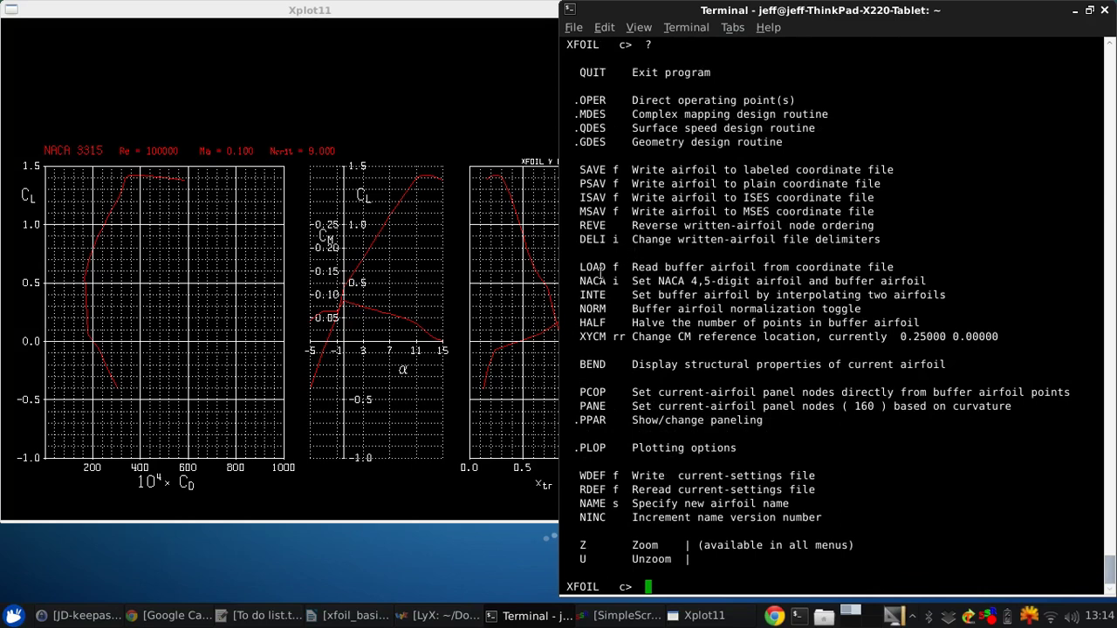
left_click_drag(578, 295, 950, 296)
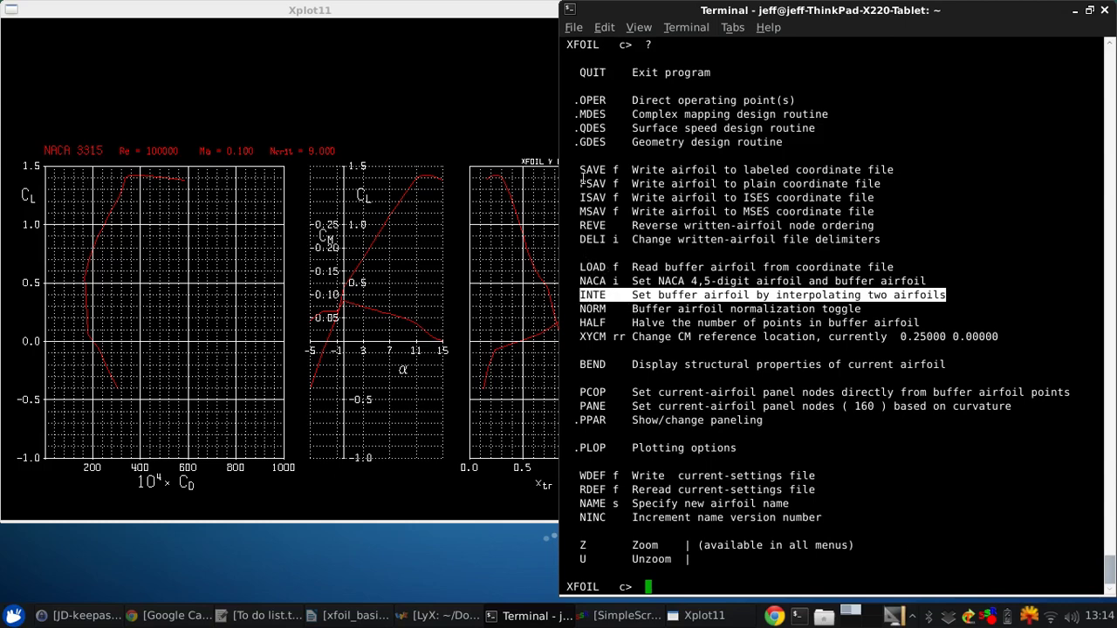
left_click_drag(594, 171, 933, 169)
left_click(932, 169)
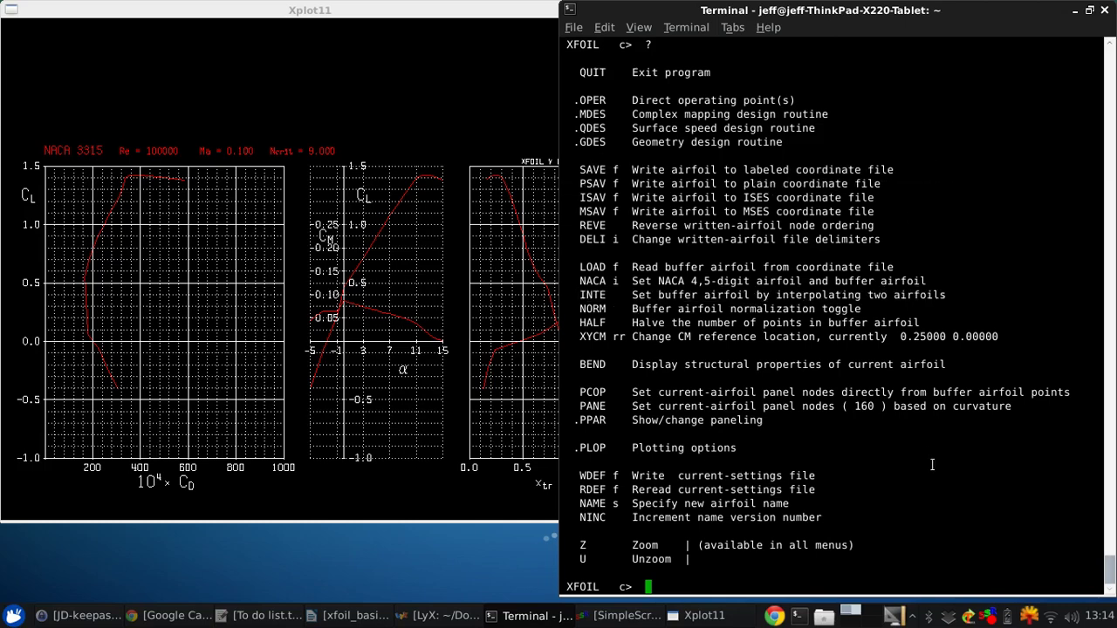
type("save tempairfoil")
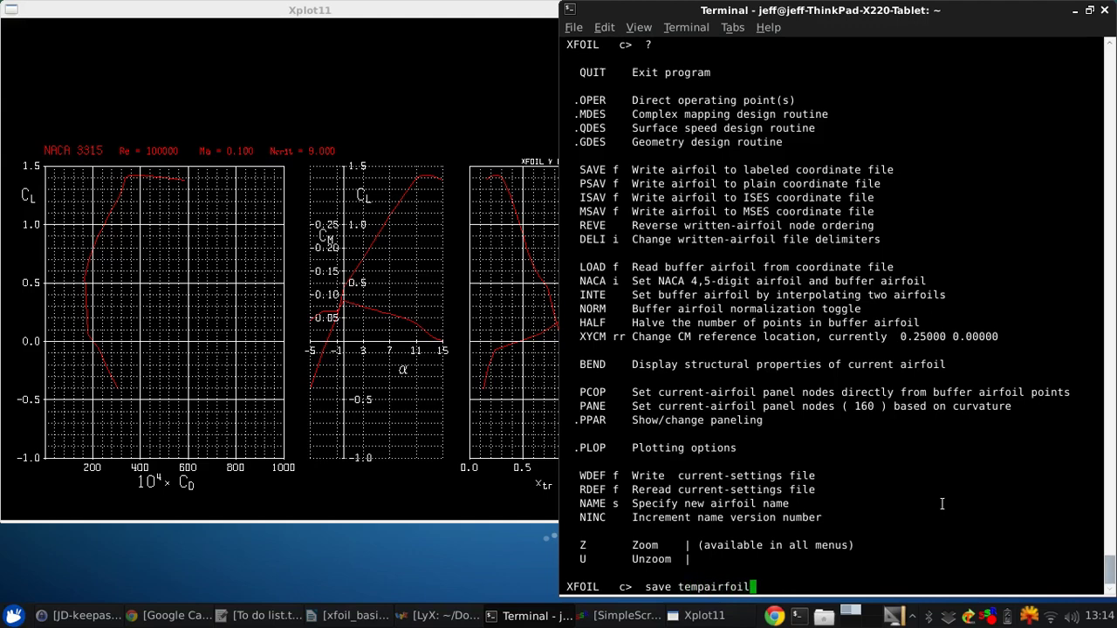
key("Return")
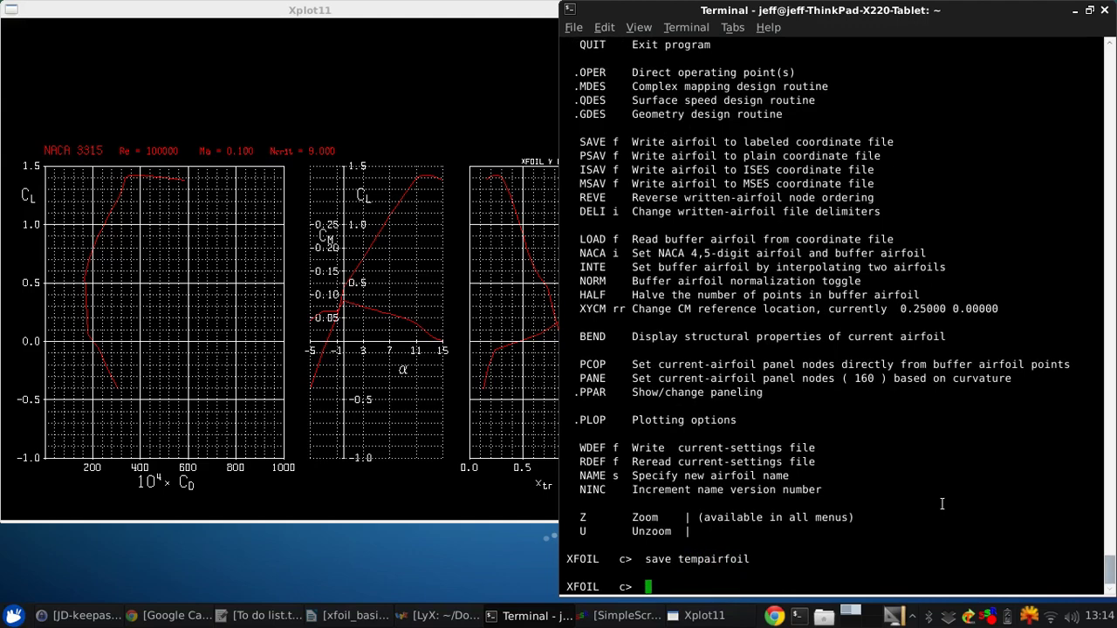
Generate NACA 2320 and keep its 160-node paneling parameters unchanged
type("naca 2320")
key("Return")
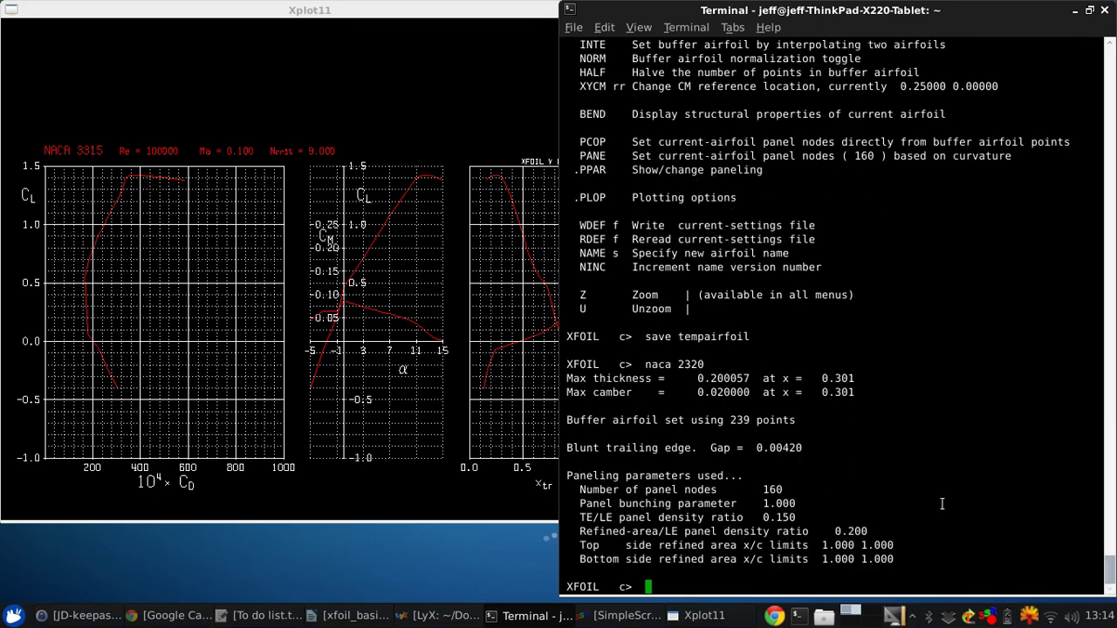
type("ppar")
key("Return")
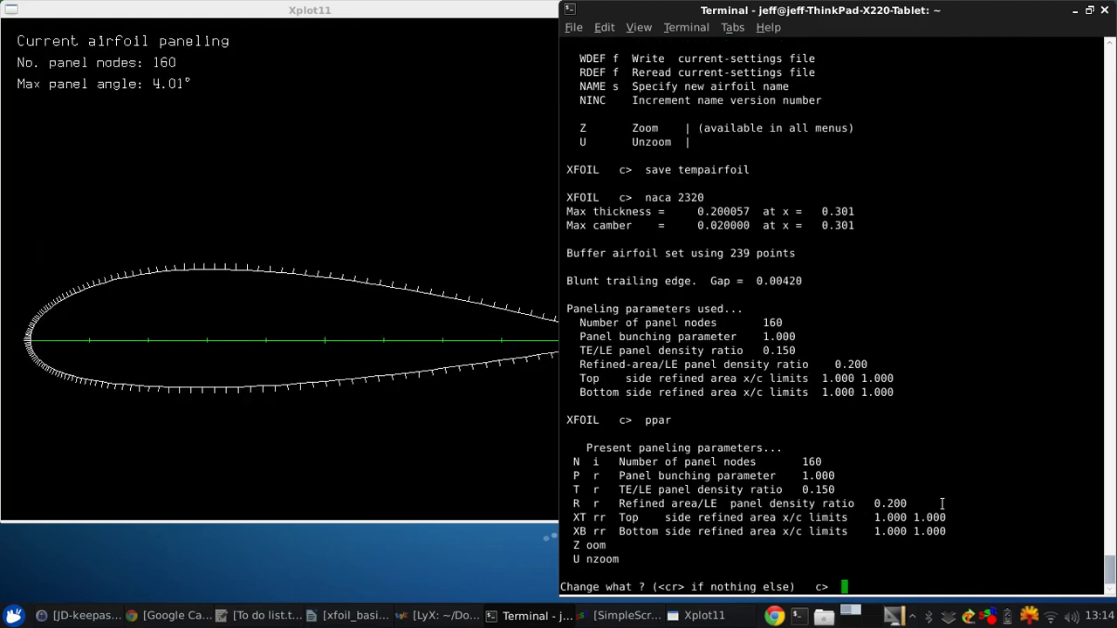
key("Return")
type("?")
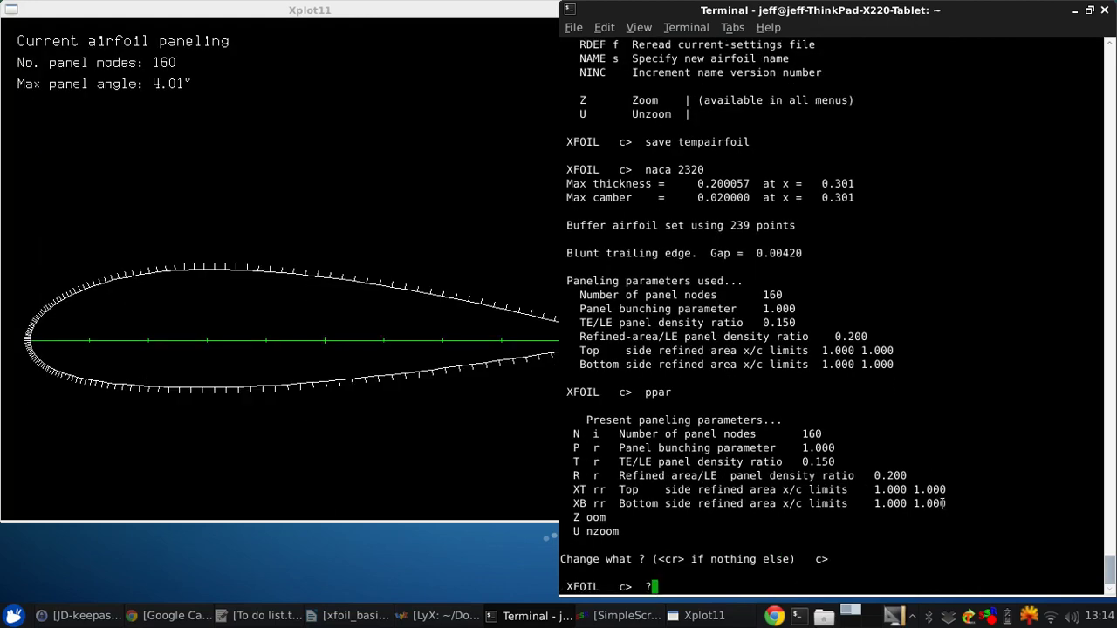
key("Return")
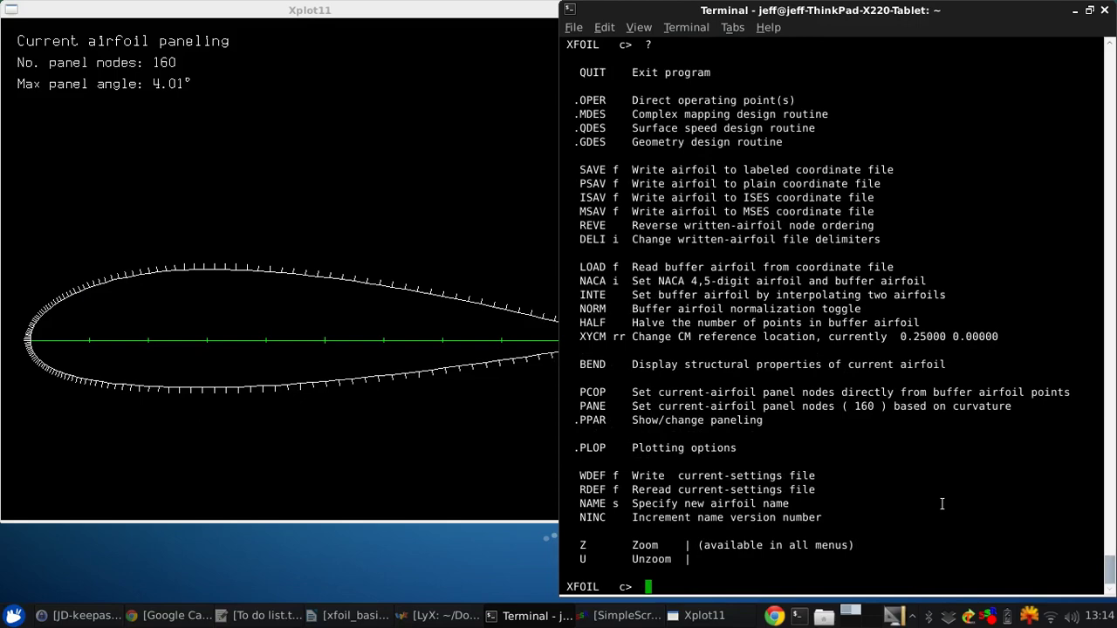
Start INTE and load tempairfoil (NACA 3315) from file as airfoil 0
type("inte")
key("Return")
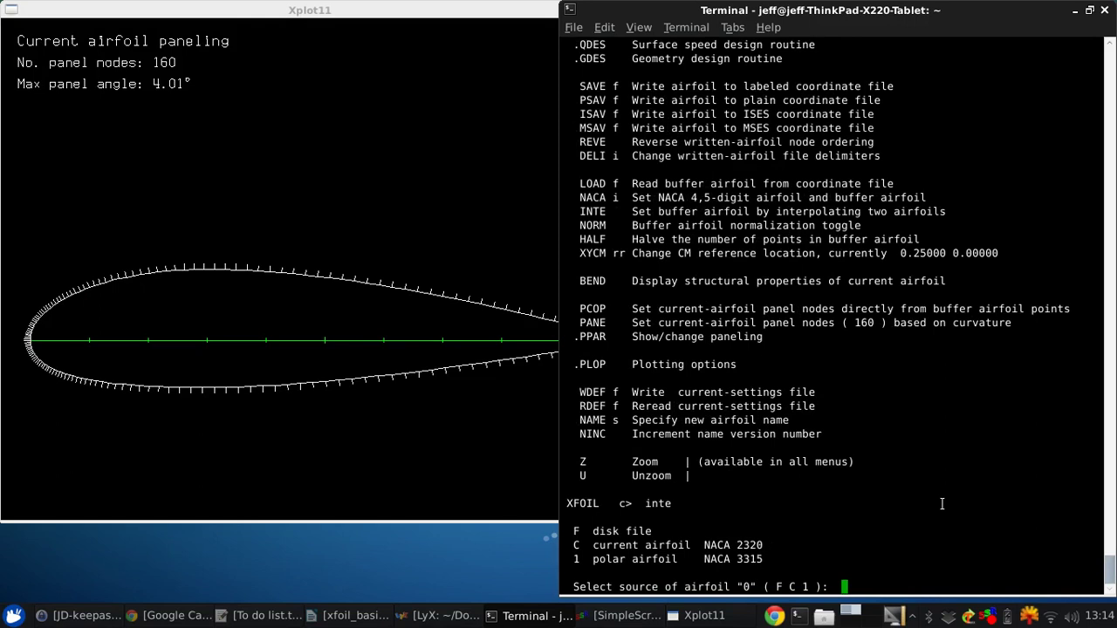
type("f")
key("BackSpace")
left_click_drag(705, 559, 779, 559)
left_click(780, 558)
left_click_drag(574, 559, 673, 559)
left_click(677, 558)
type("f")
key("Return")
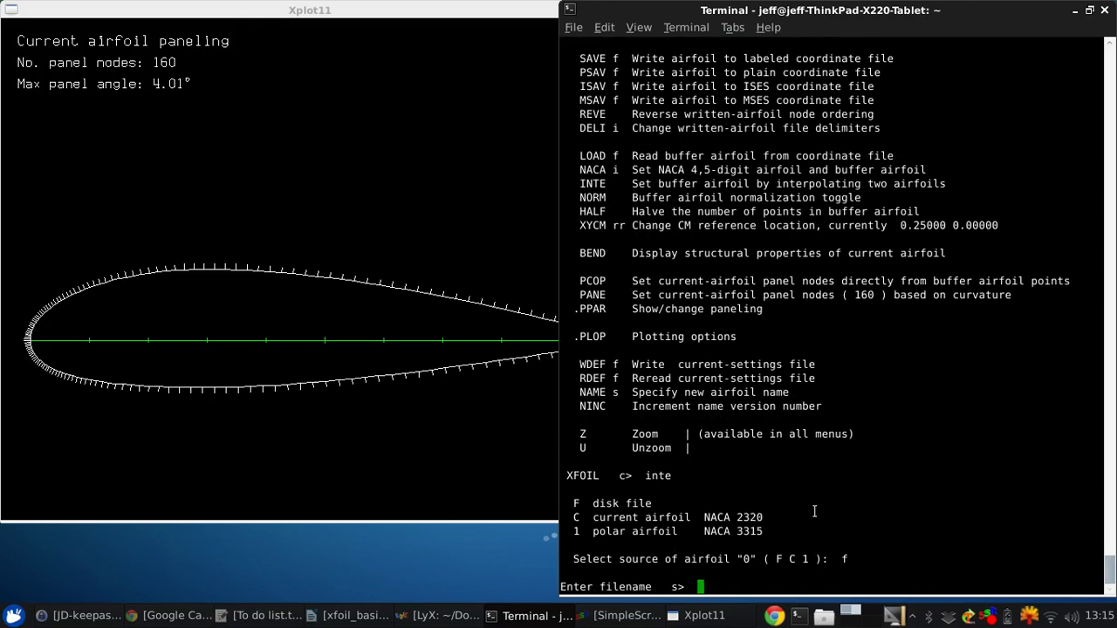
type("tempairfoil")
key("Return")
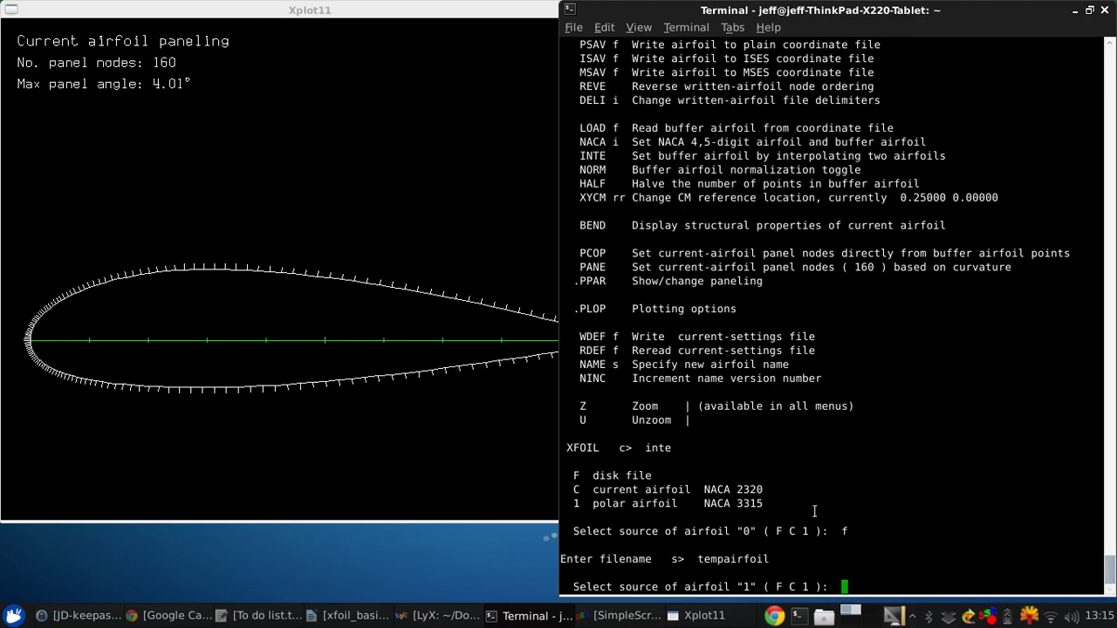
Use the current NACA 2320 as airfoil 1, blend at fraction 0.5, and name it mod1
type("c")
key("Return")
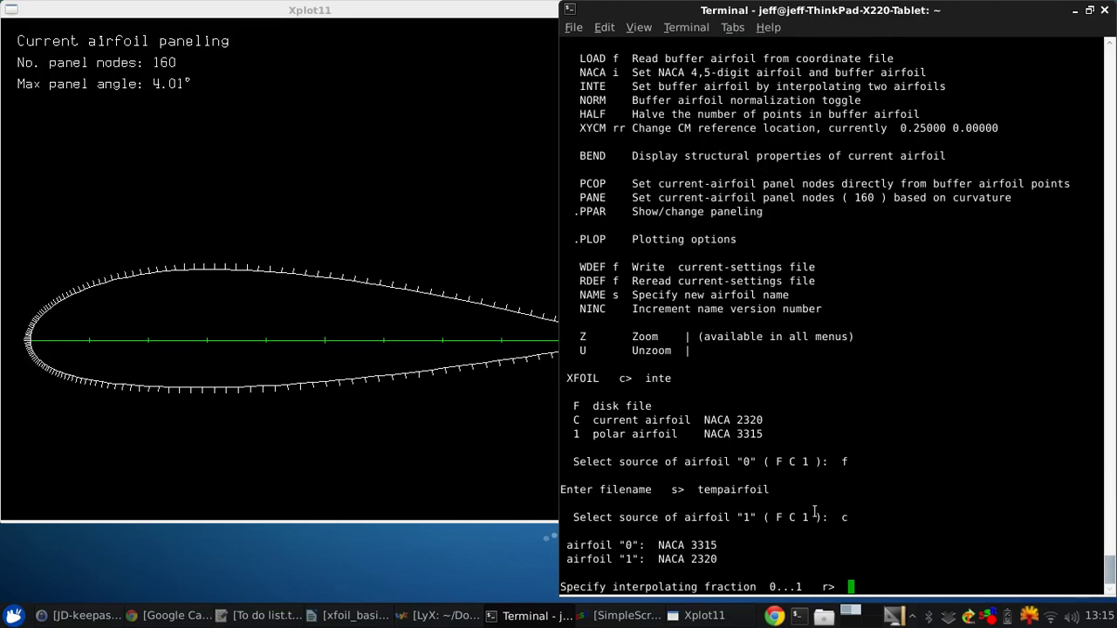
type("0.5")
key("Return")
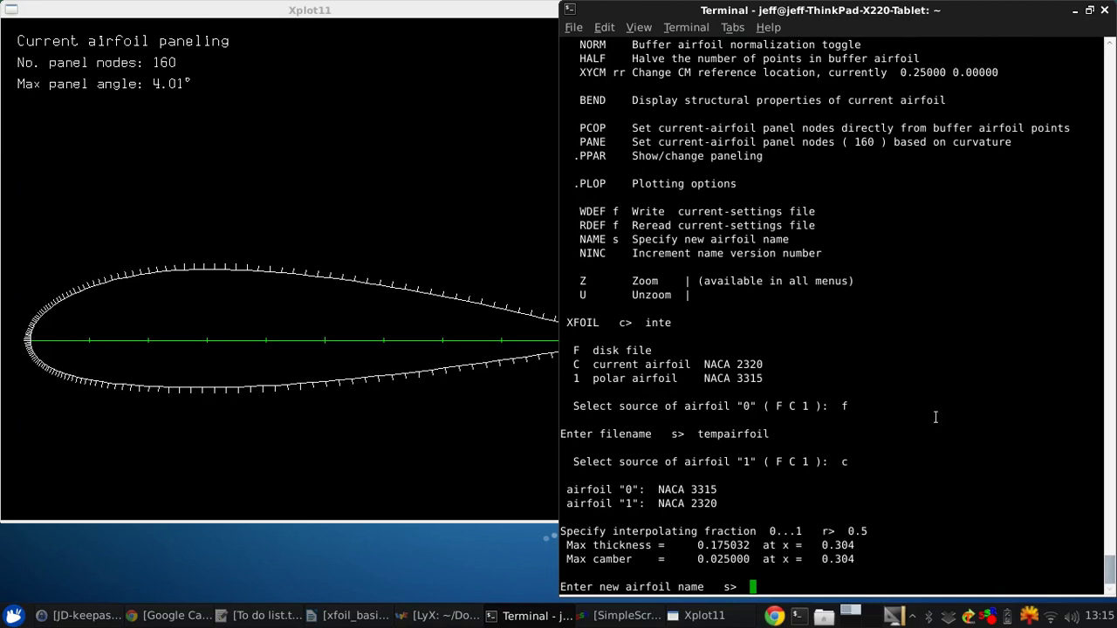
type("mod1")
key("Return")
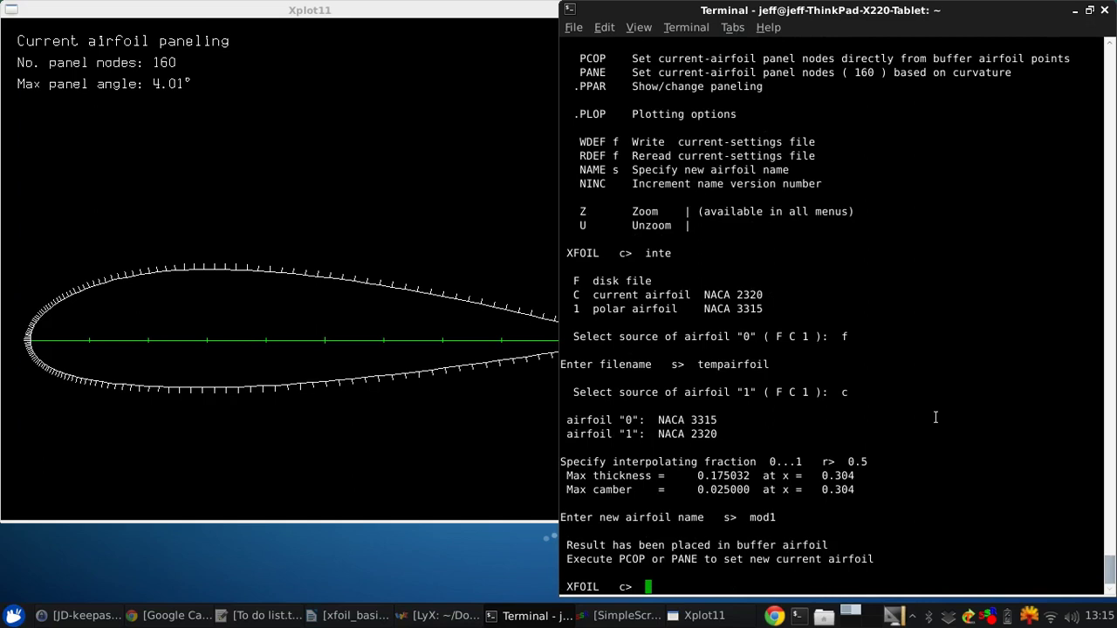
type("pcop")
Copy the mod1 buffer into the current airfoil and repanel it with PANE
key("BackSpace")
type("p")
key("Return")
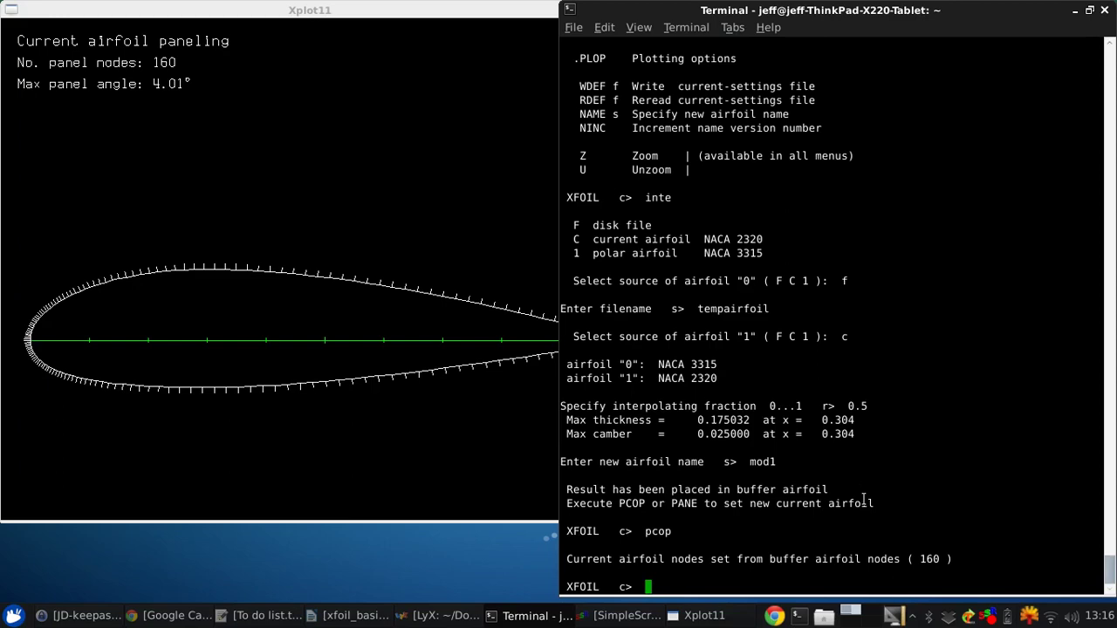
type("pane")
key("Return")
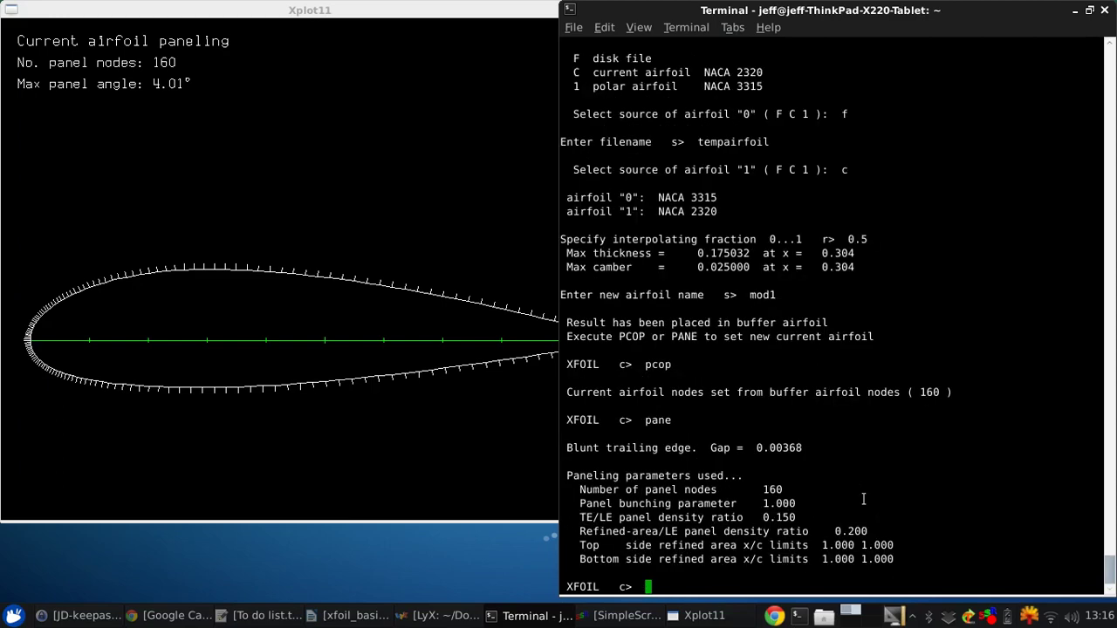
Review mod1's 160-node paneling (4.94° max panel angle), keeping the parameters unchanged
type("ppar")
key("Return")
left_click(374, 502)
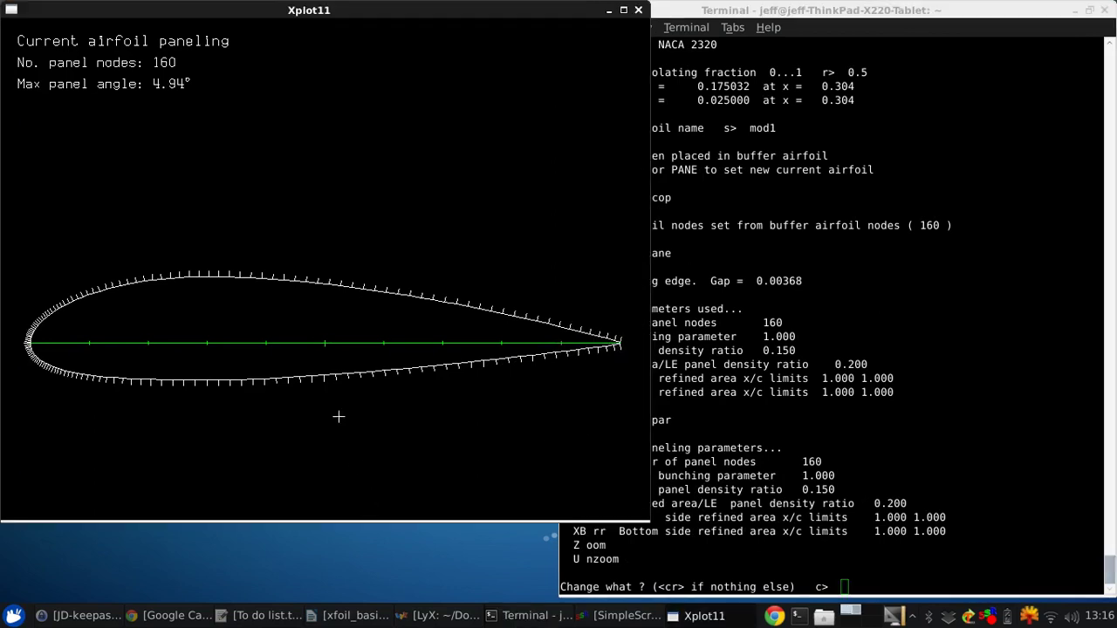
left_click(762, 357)
key("Return")
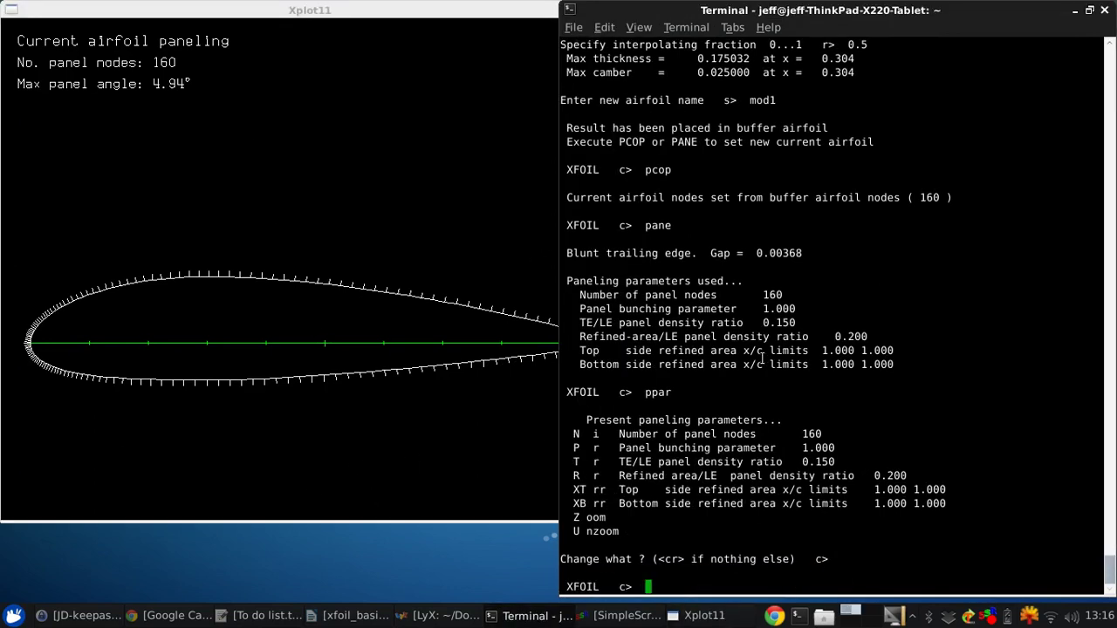
type("oper")
In OPER, start accumulating a new polar for mod1 without save or dump files
key("Return")
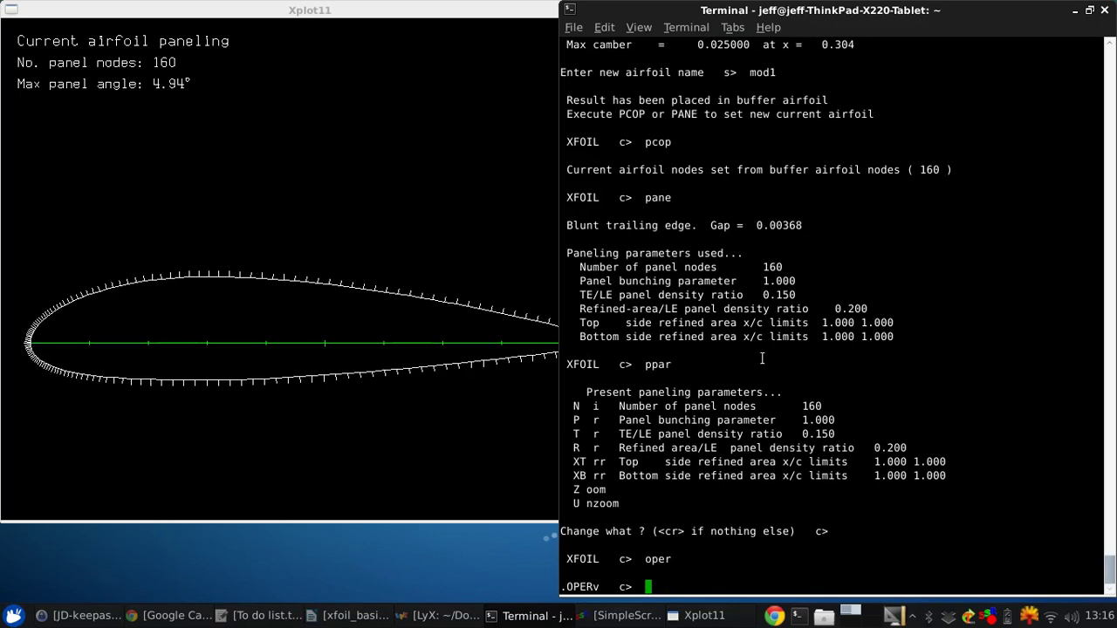
type("pacc")
key("Return")
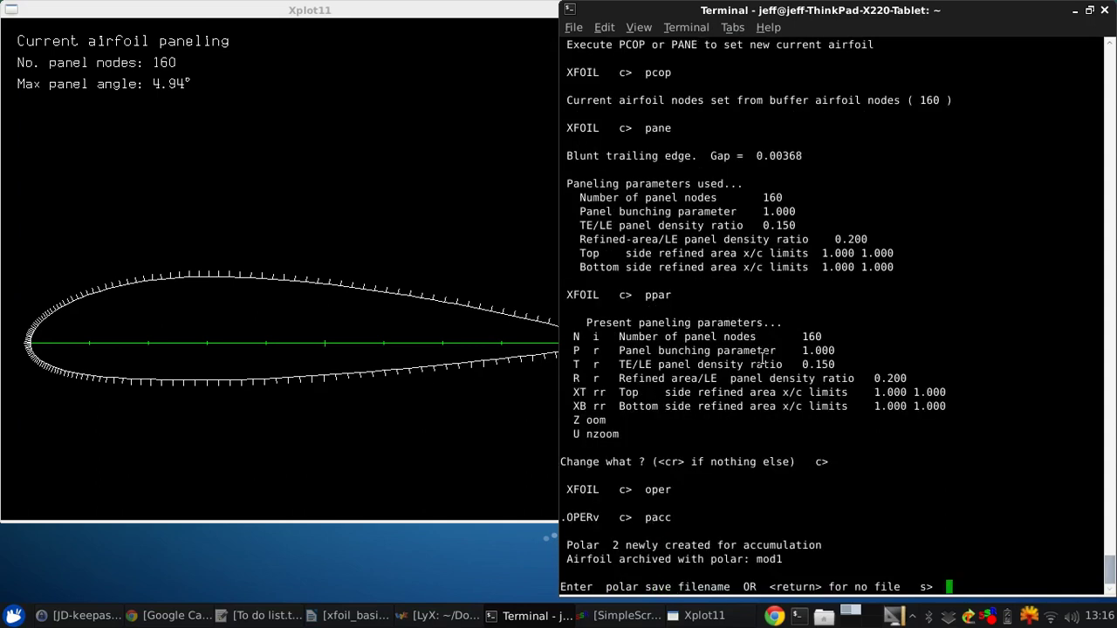
key("Return")
key("Return")
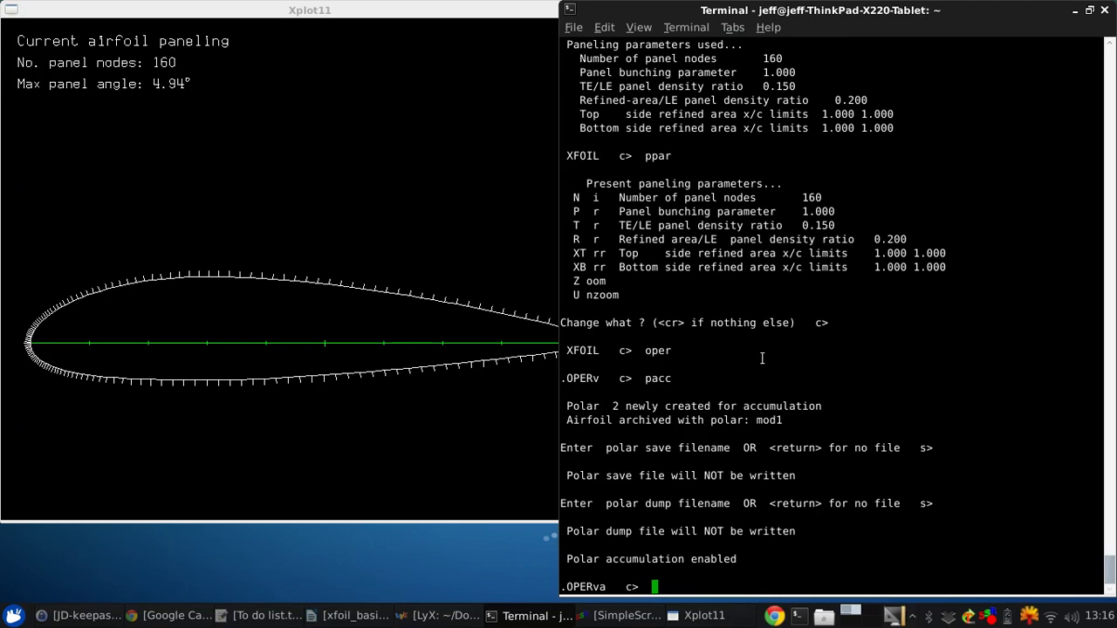
Sweep mod1 from -5° to 15° in 1° steps into polar 2
type("alfa")
key("BackSpace")
key("BackSpace")
key("BackSpace")
key("BackSpace")
key("BackSpace")
type("aseq")
key("Return")
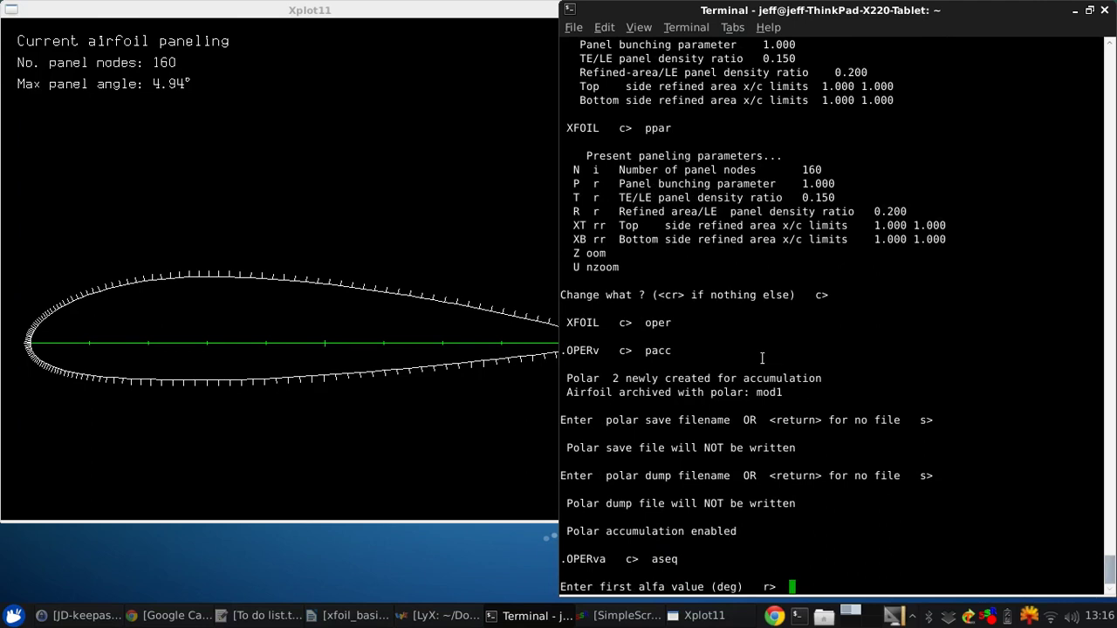
type("-5")
key("Return")
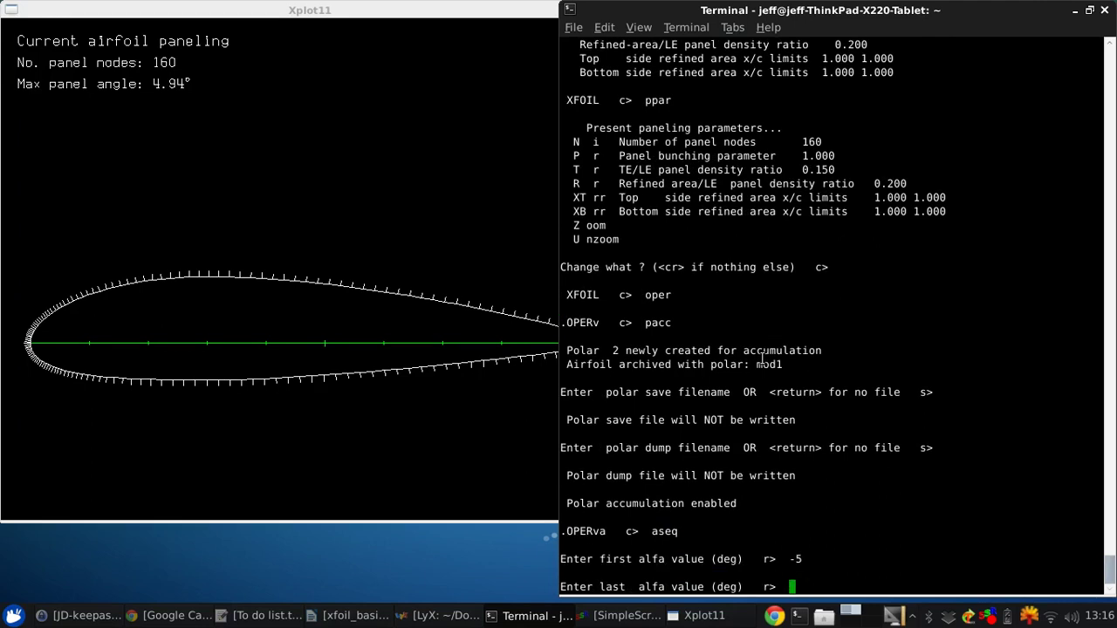
type("15")
key("Return")
type("1")
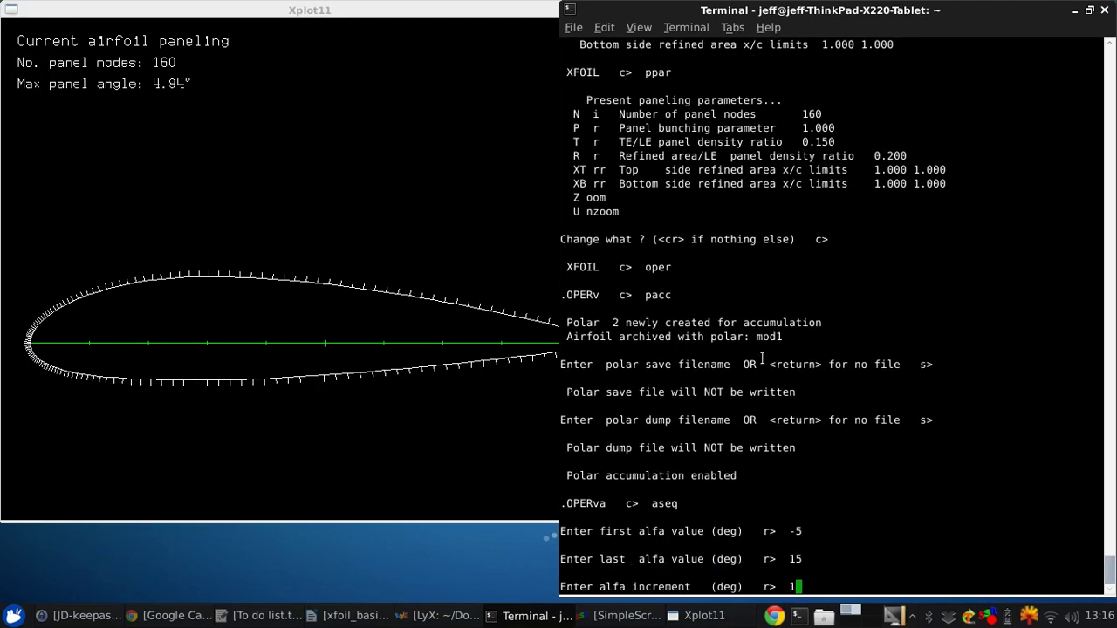
key("Return")
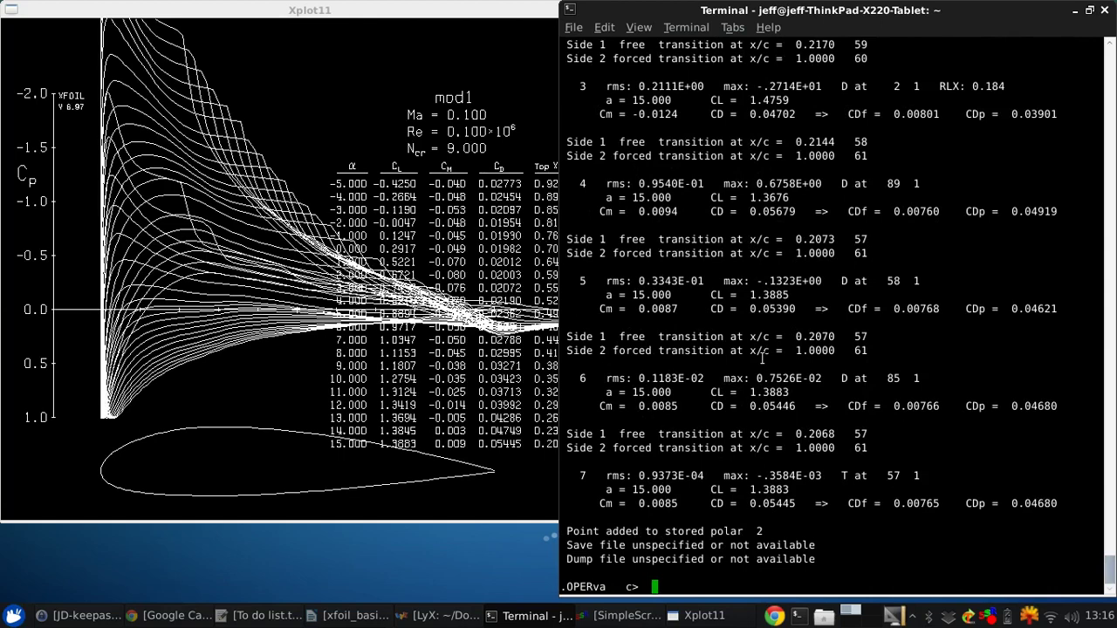
Plot the accumulated NACA 3315 and mod1 polars with pplo and raise the plot window
type("pplo")
key("Return")
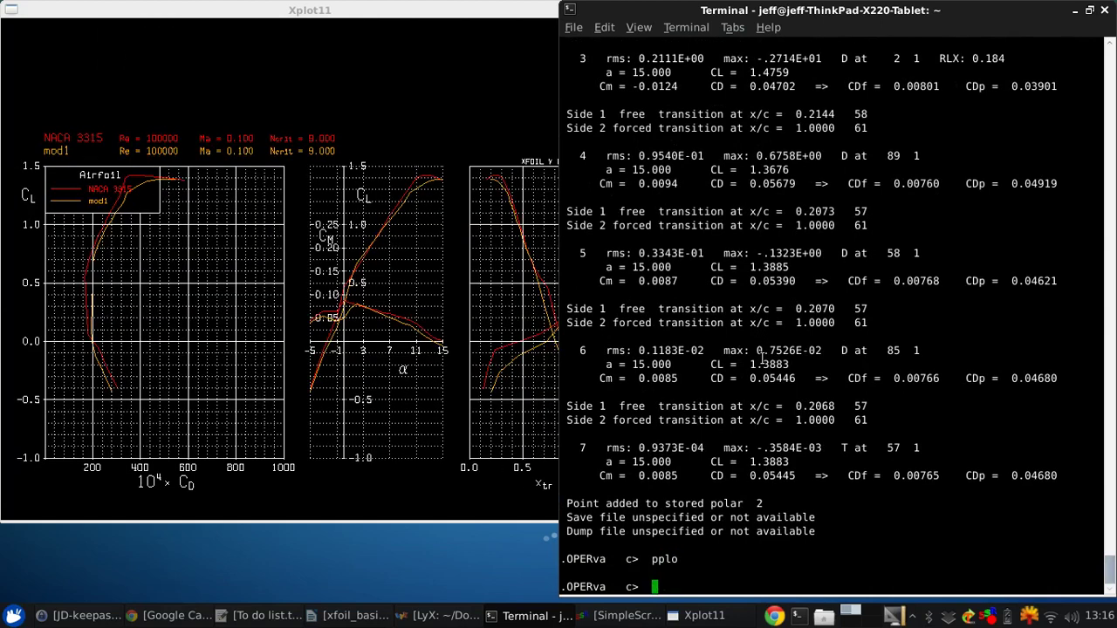
left_click(299, 93)
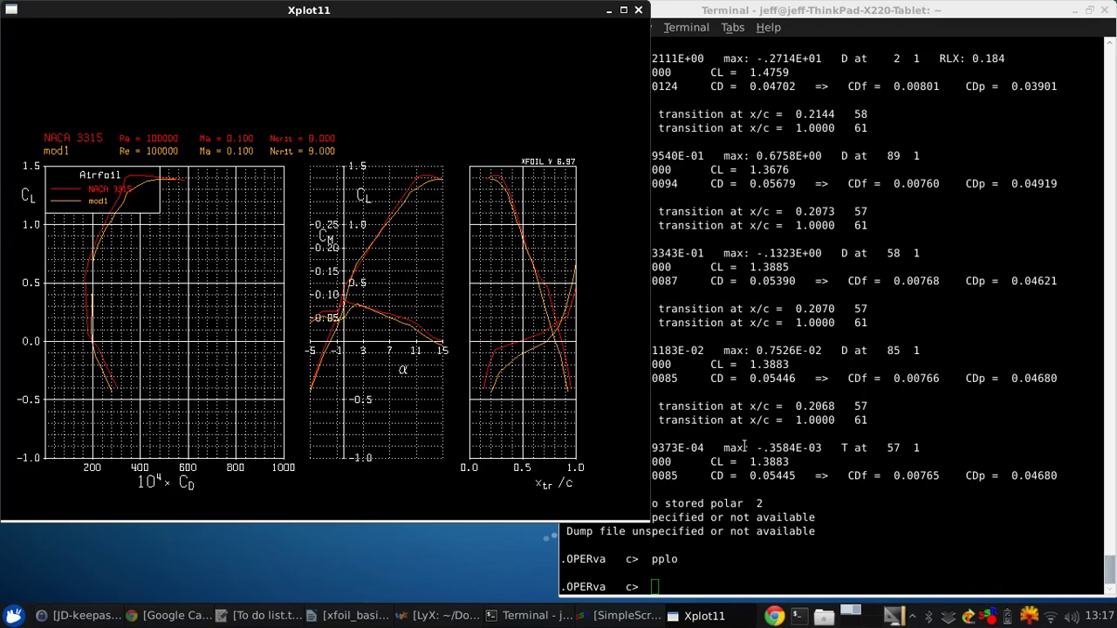
Narrow the polar CD axis to 0.01–0.04 in 0.01 steps, keeping the alpha, CL and CM ranges
left_click(876, 476)
type("ppax")
key("Return")
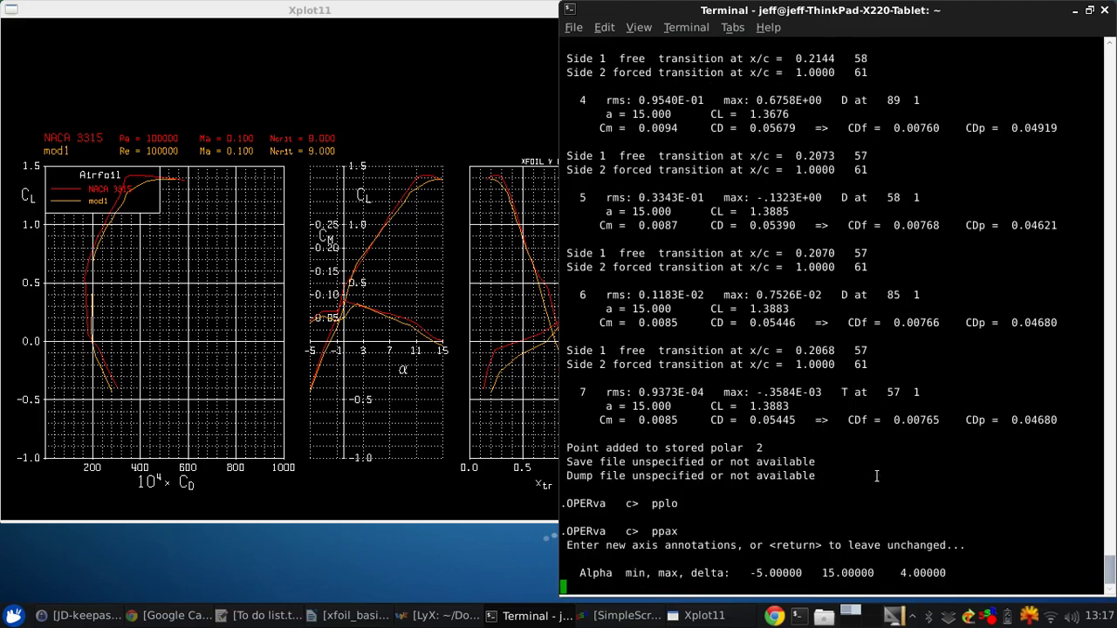
key("Return")
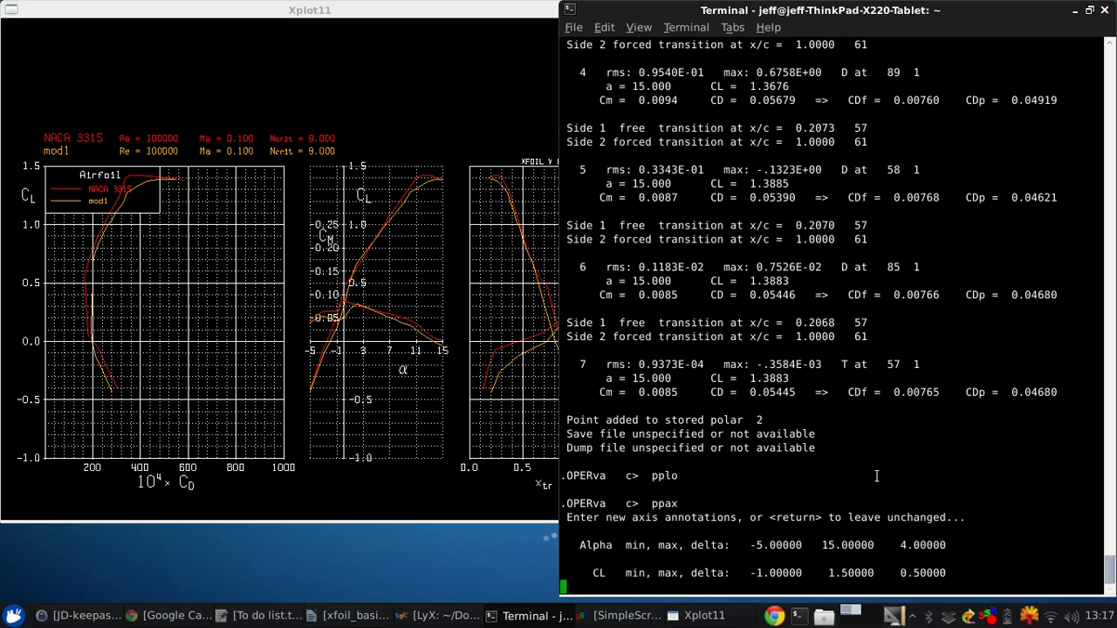
key("Return")
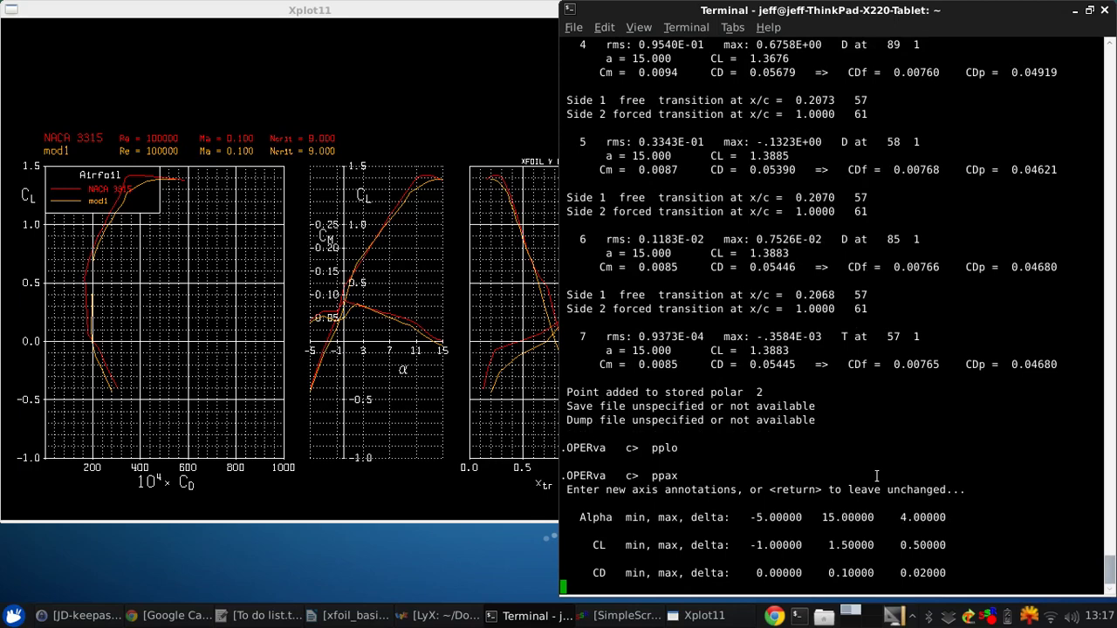
type("0.01 0.04 0.01")
key("Return")
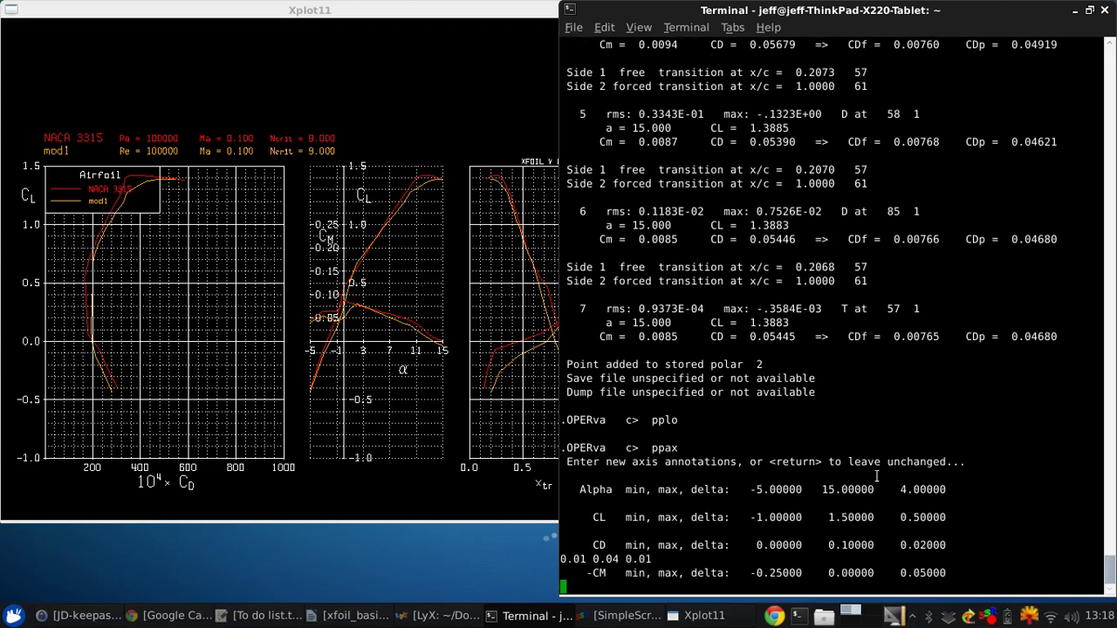
key("Return")
Replot the polars on the narrowed CD axis, then turn off polar accumulation with pacc
type("pplo")
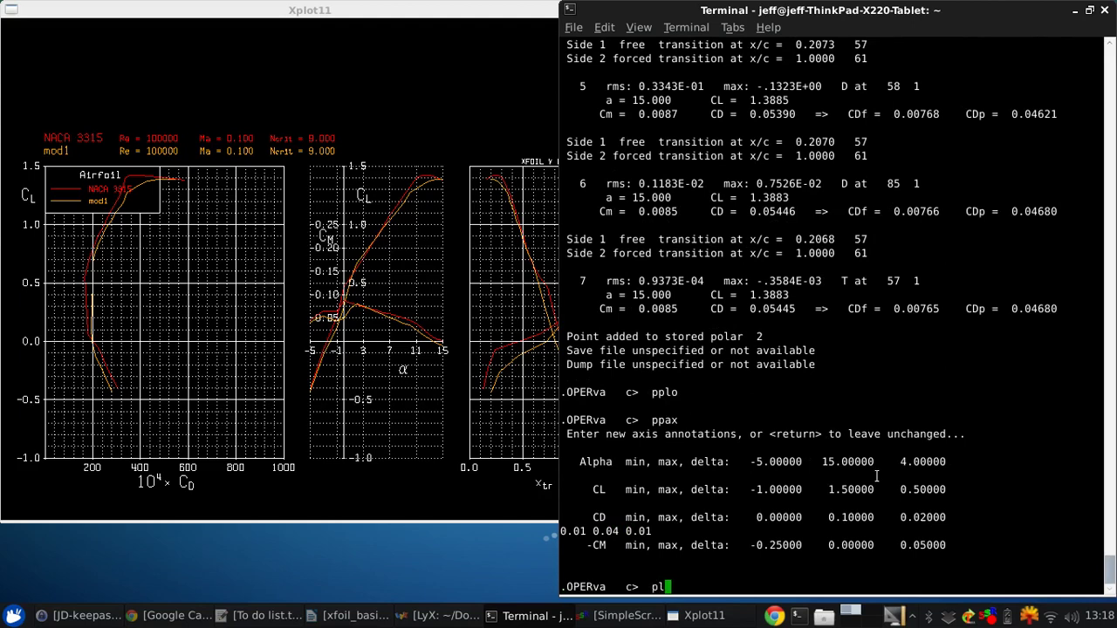
key("Return")
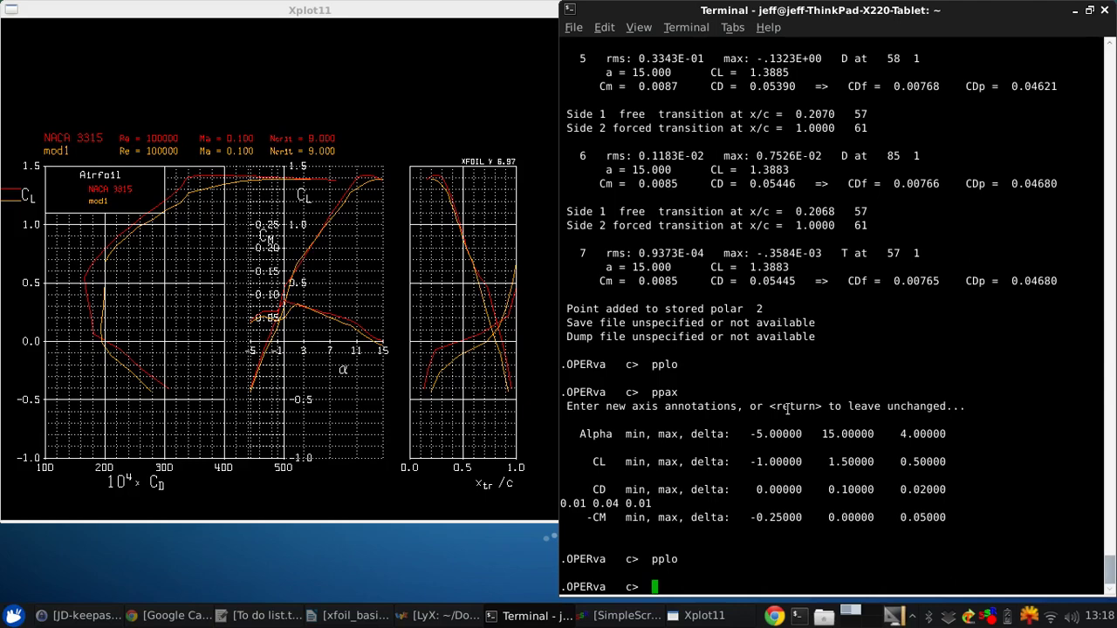
type("pacc")
key("Return")
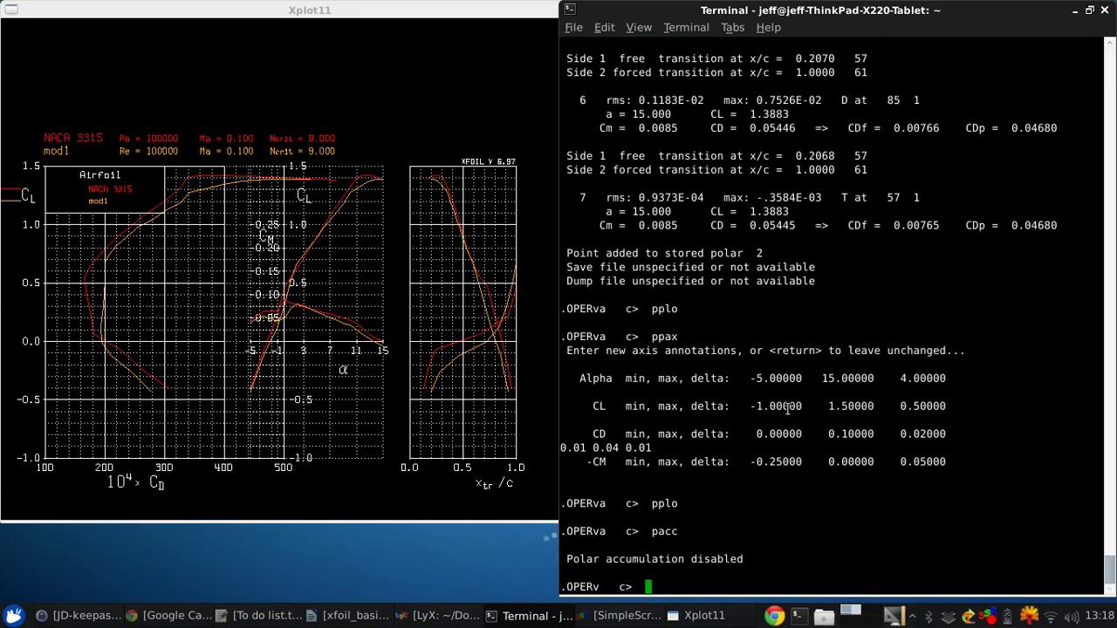
Leave OPER and list the top-level XFOIL commands with ?
key("Return")
type("?")
key("Return")
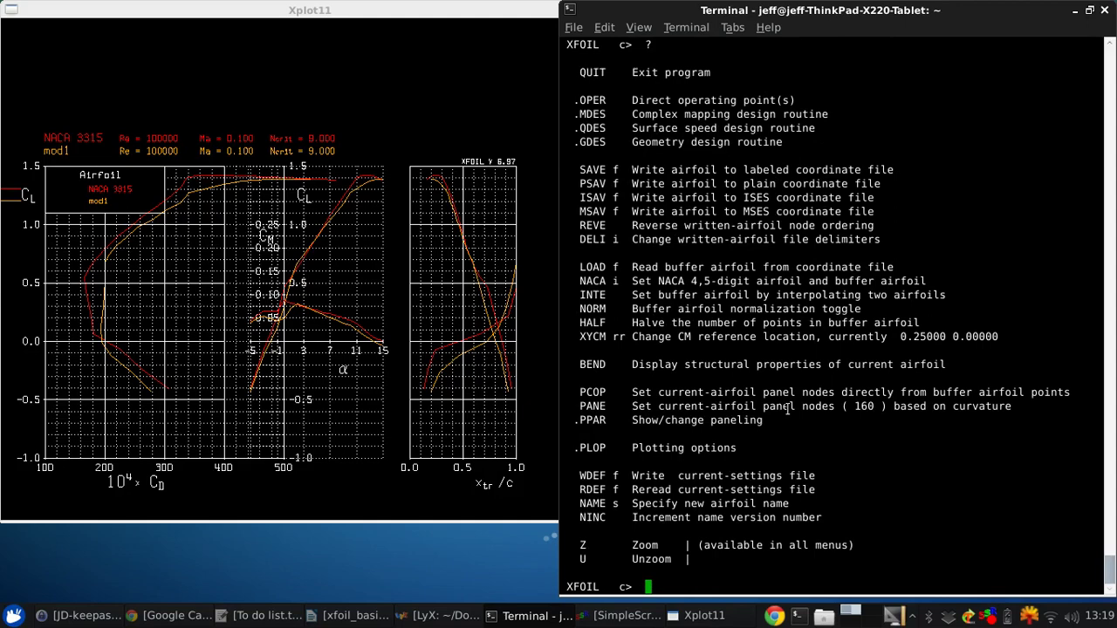
Highlight the MDES, QDES and GDES design routines in the command list
left_click_drag(799, 141, 601, 128)
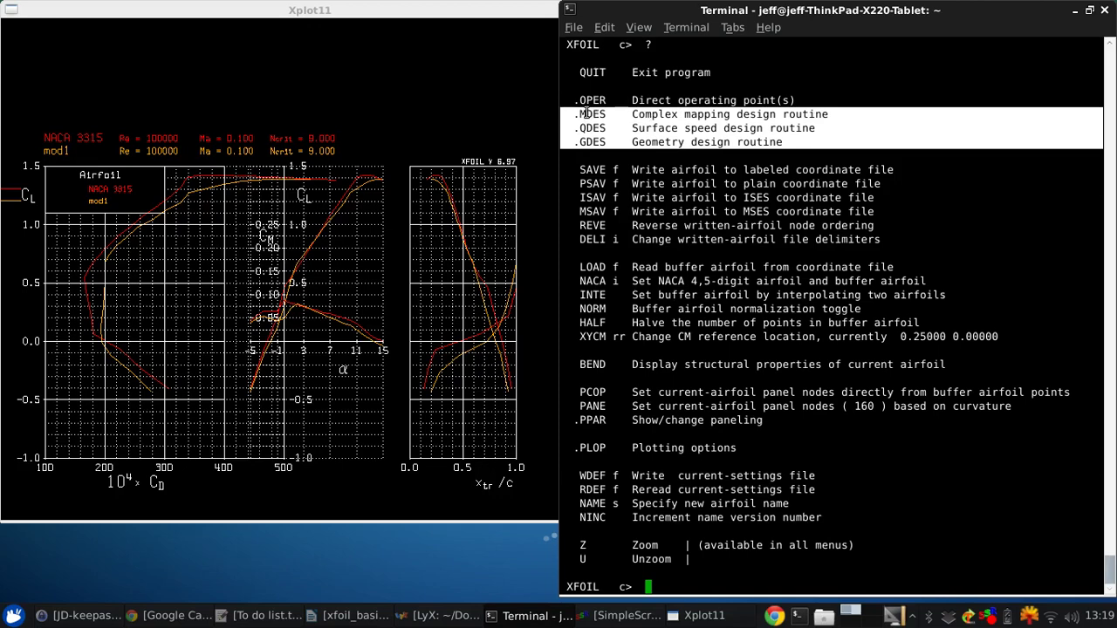
left_click_drag(574, 114, 614, 114)
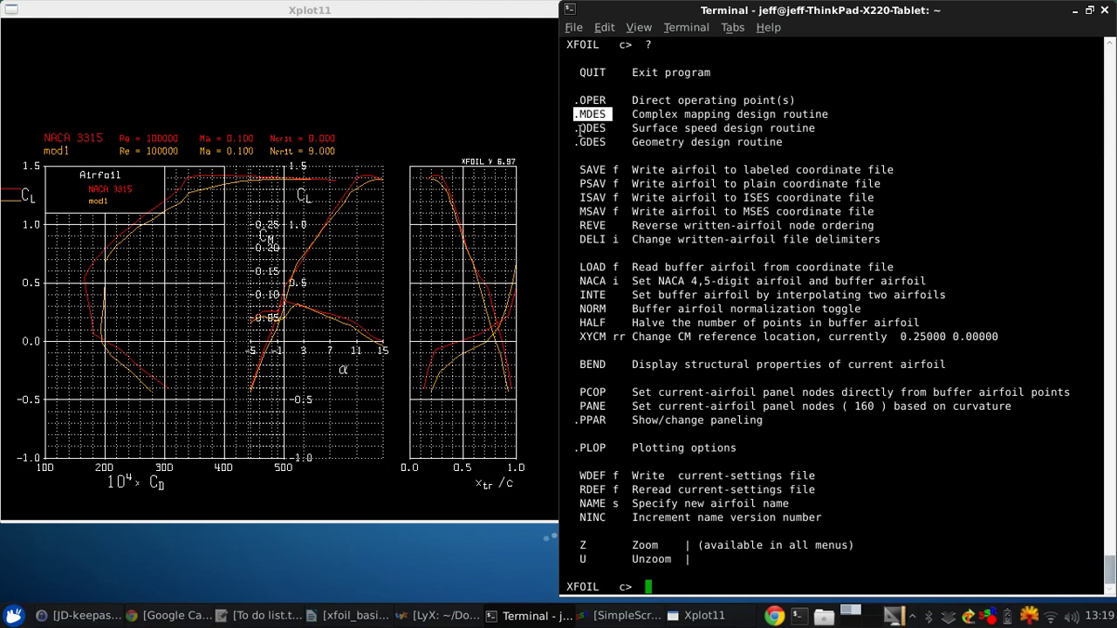
left_click_drag(575, 129, 606, 128)
left_click(606, 129)
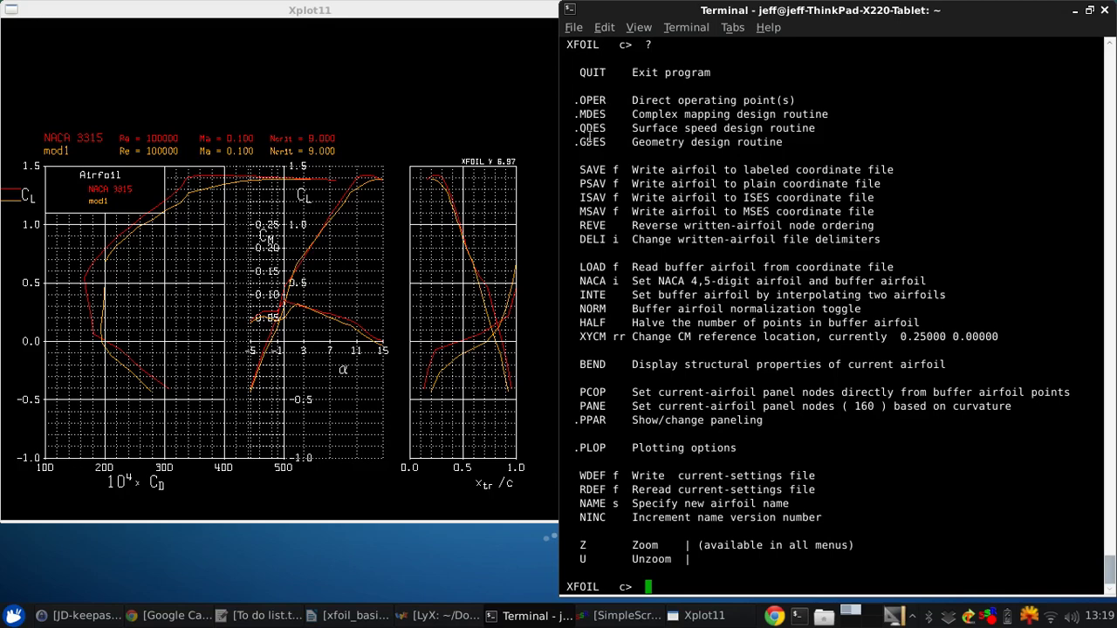
left_click_drag(575, 143, 615, 144)
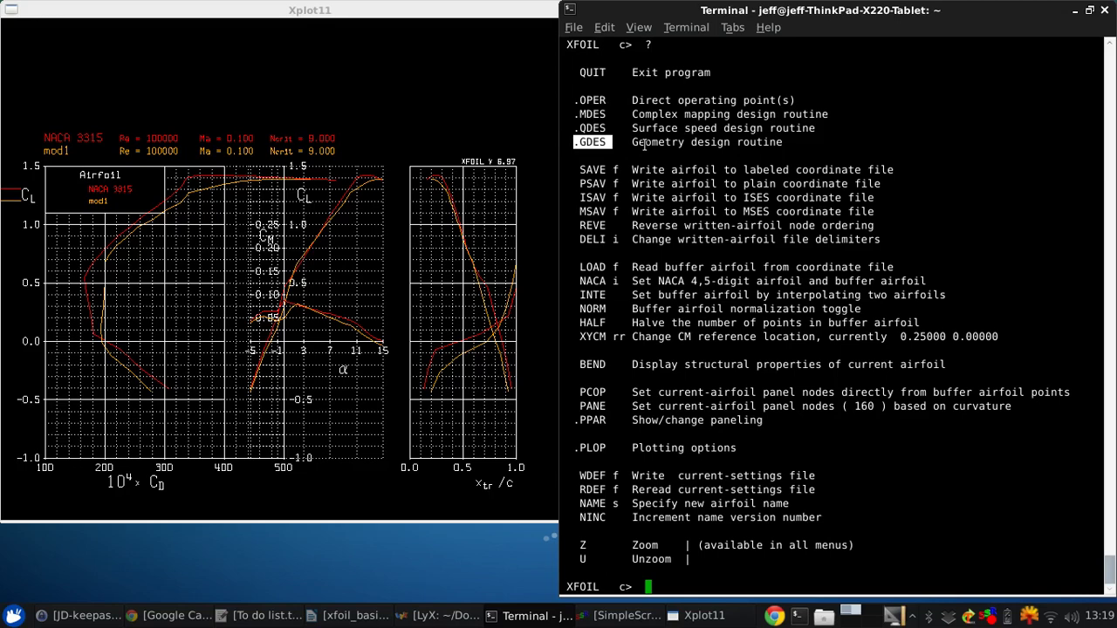
left_click(578, 143)
Enter GDES for buffer airfoil mod1 and print its command list
type("gdes")
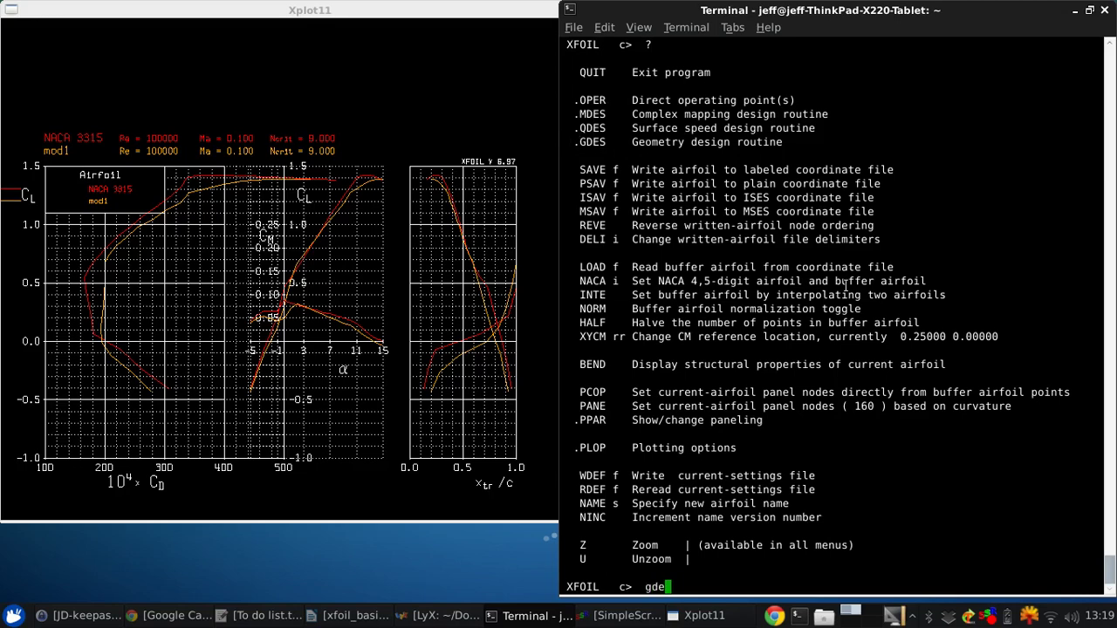
key("Return")
type("?")
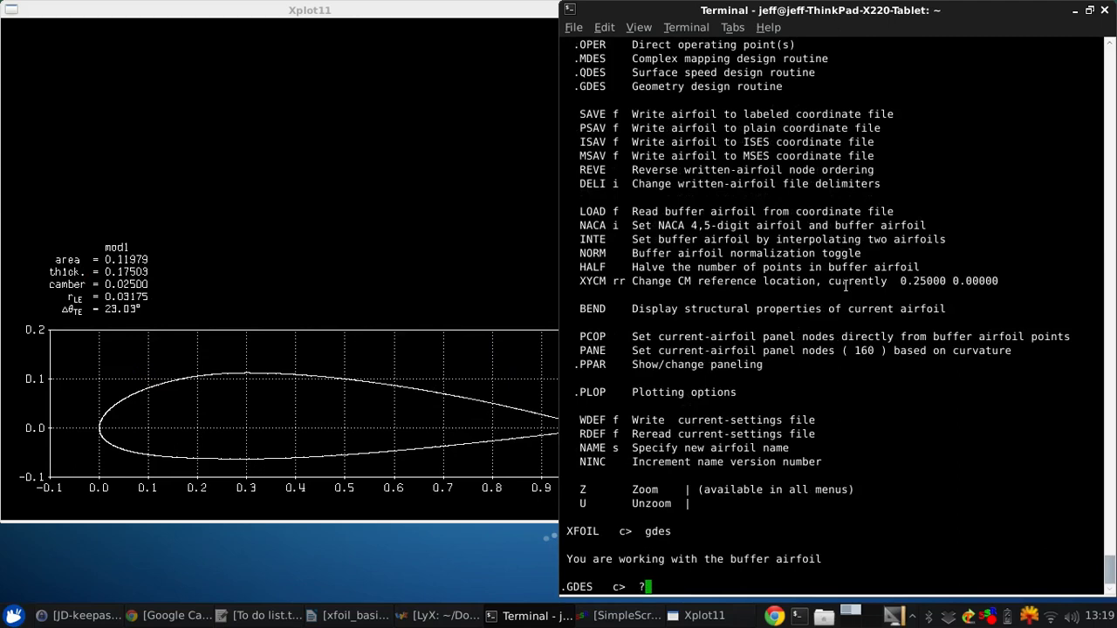
key("Return")
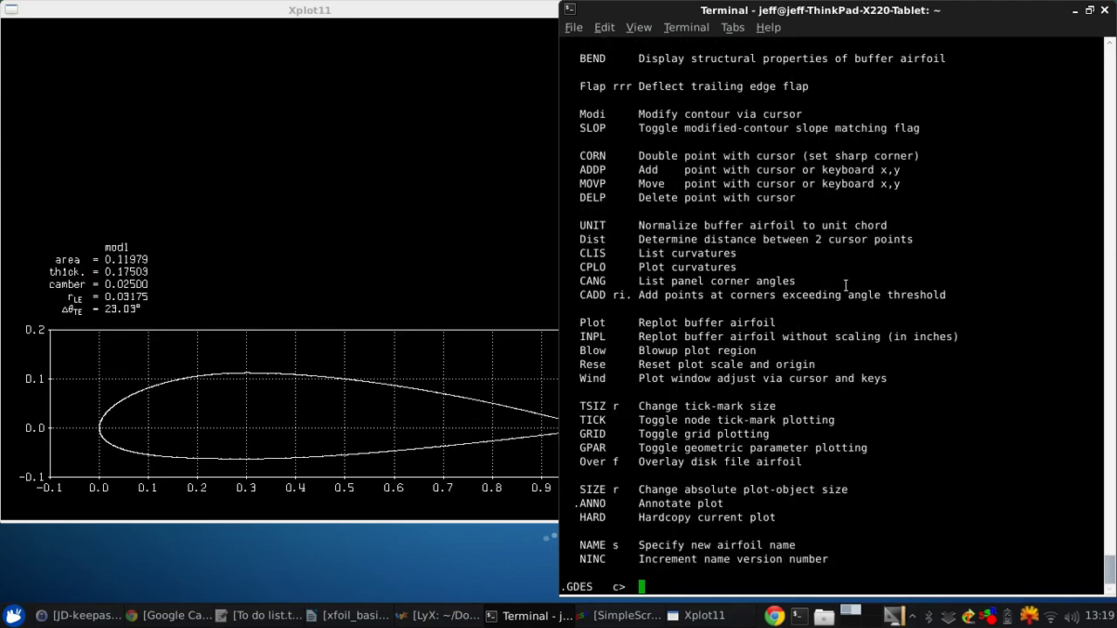
left_click(368, 12)
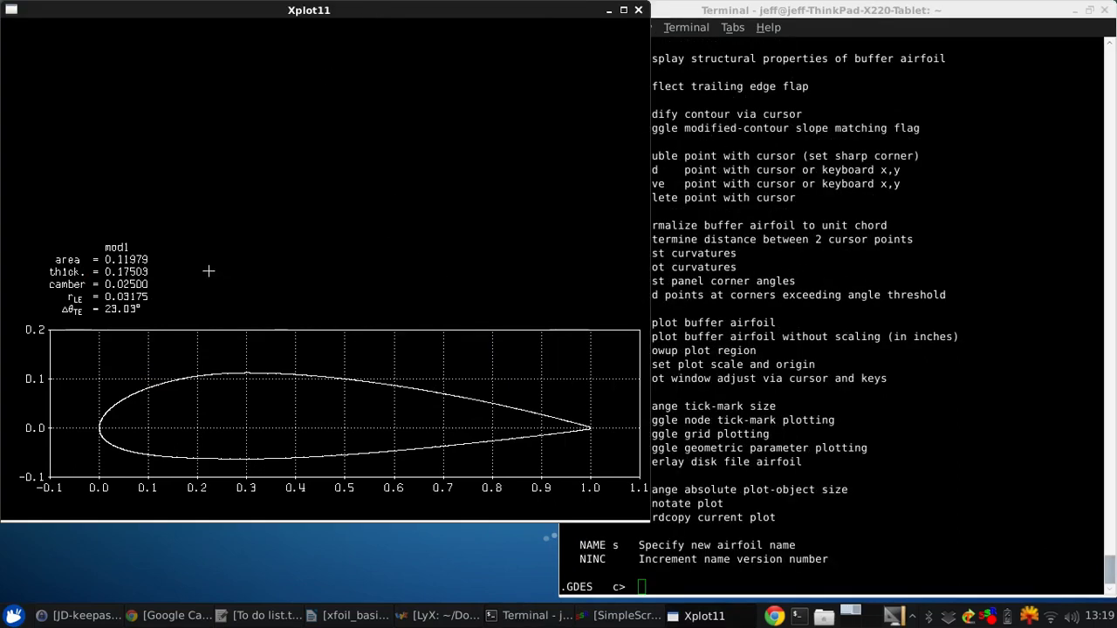
left_click(777, 10)
Scroll the GDES list and highlight the HIGH command that moves camber and thickness highpoints
scroll(853, 250, "up", 4)
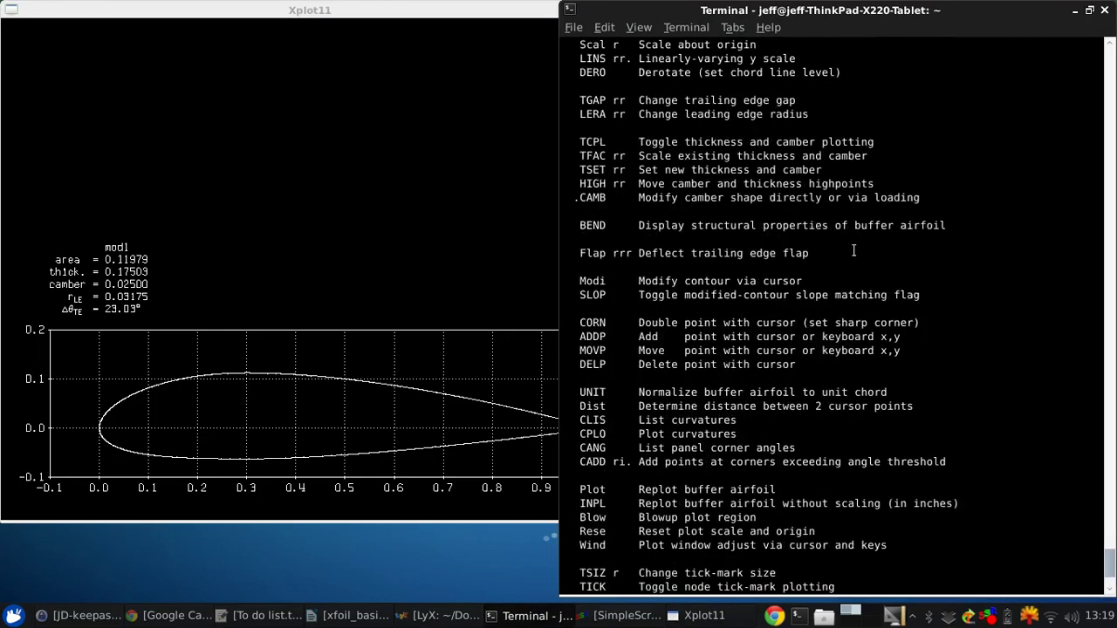
scroll(854, 250, "up", 5)
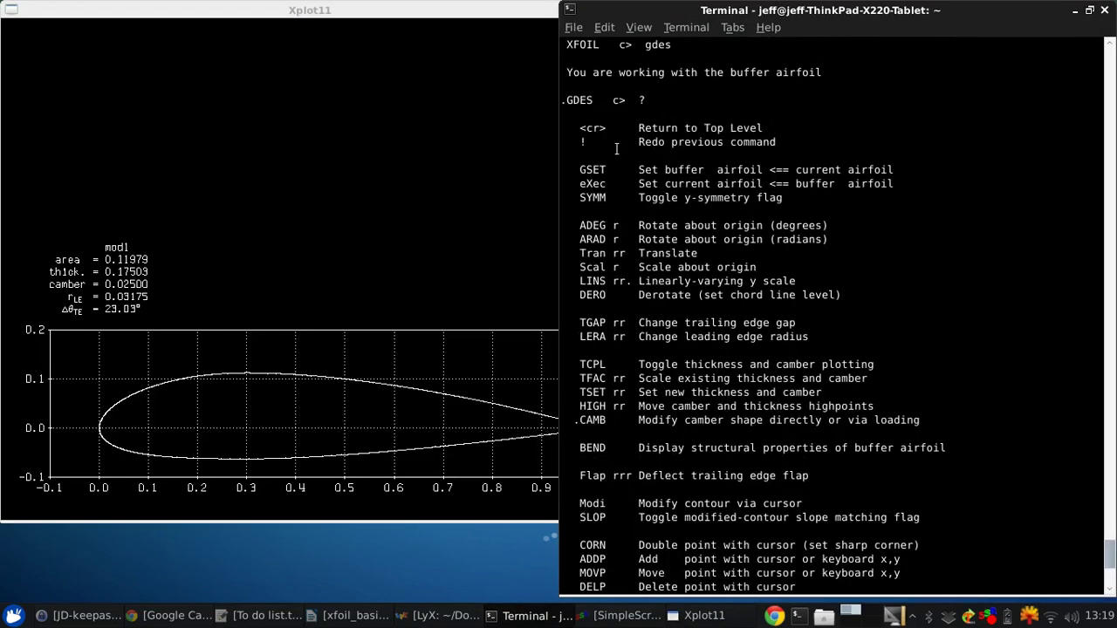
scroll(617, 153, "down", 1)
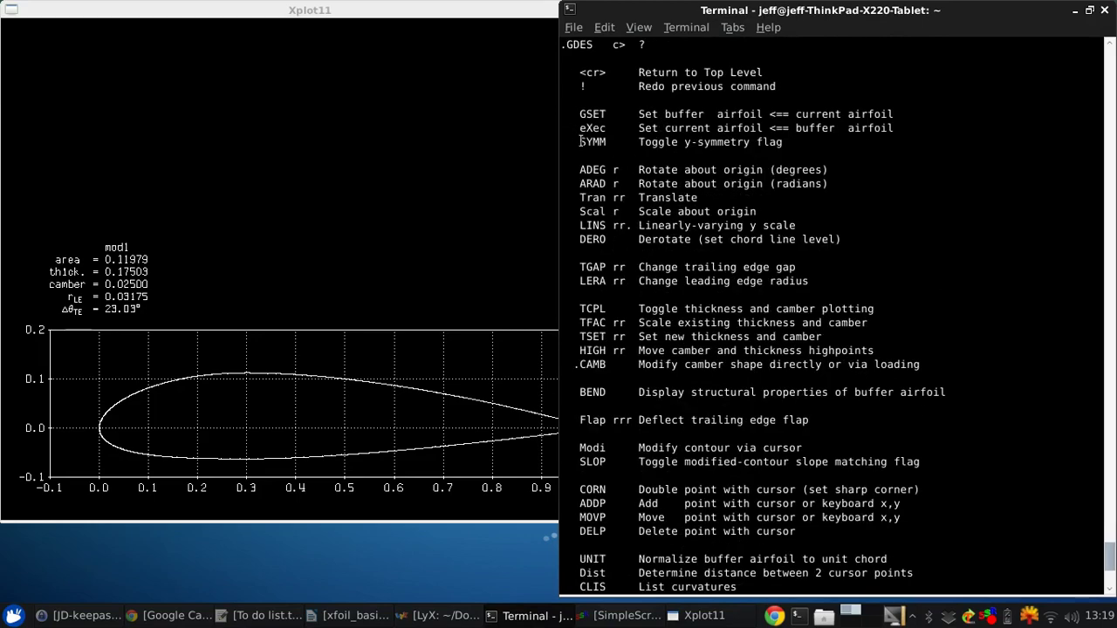
scroll(589, 154, "down", 1)
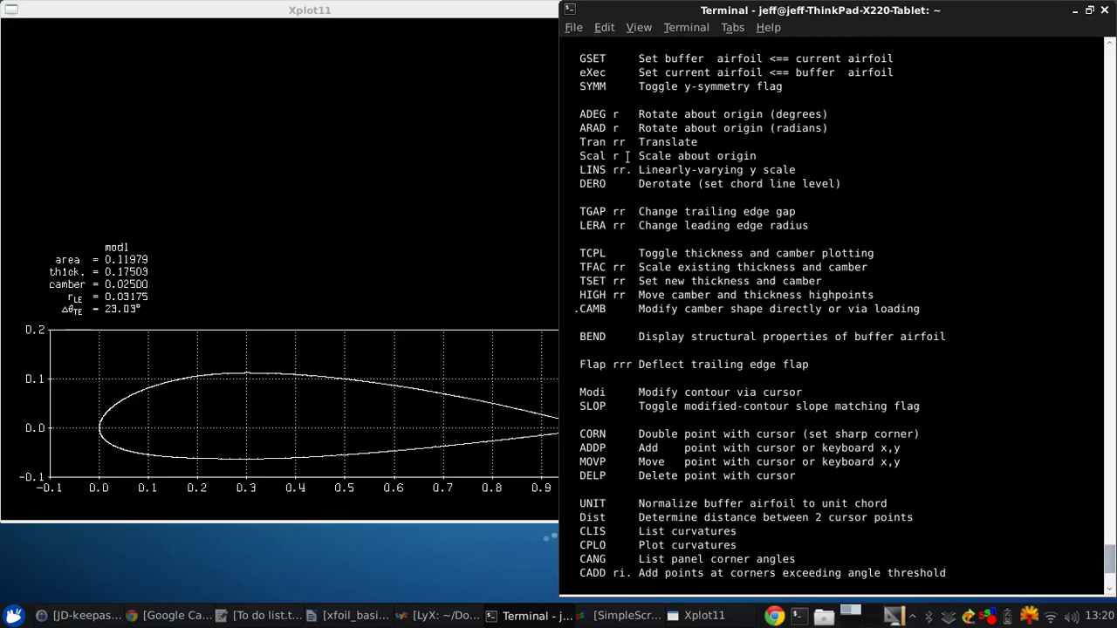
scroll(617, 165, "down", 3)
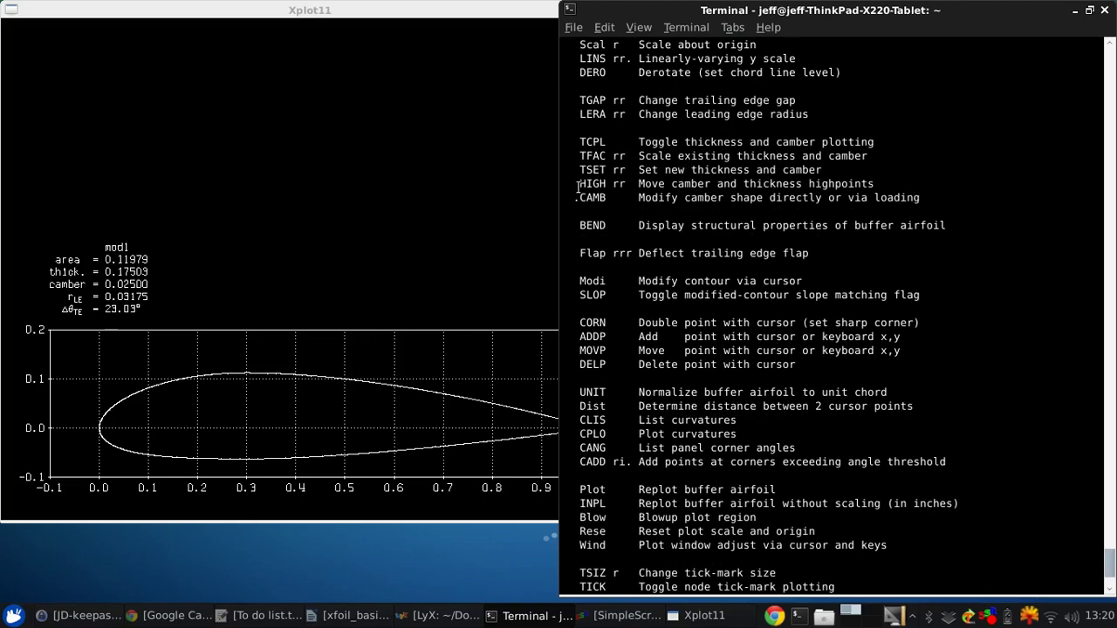
left_click_drag(580, 184, 876, 184)
left_click(945, 340)
Use HIGH to move mod1's thickness highpoint to x = 0.4 and camber highpoint to x = 0.25
type("high")
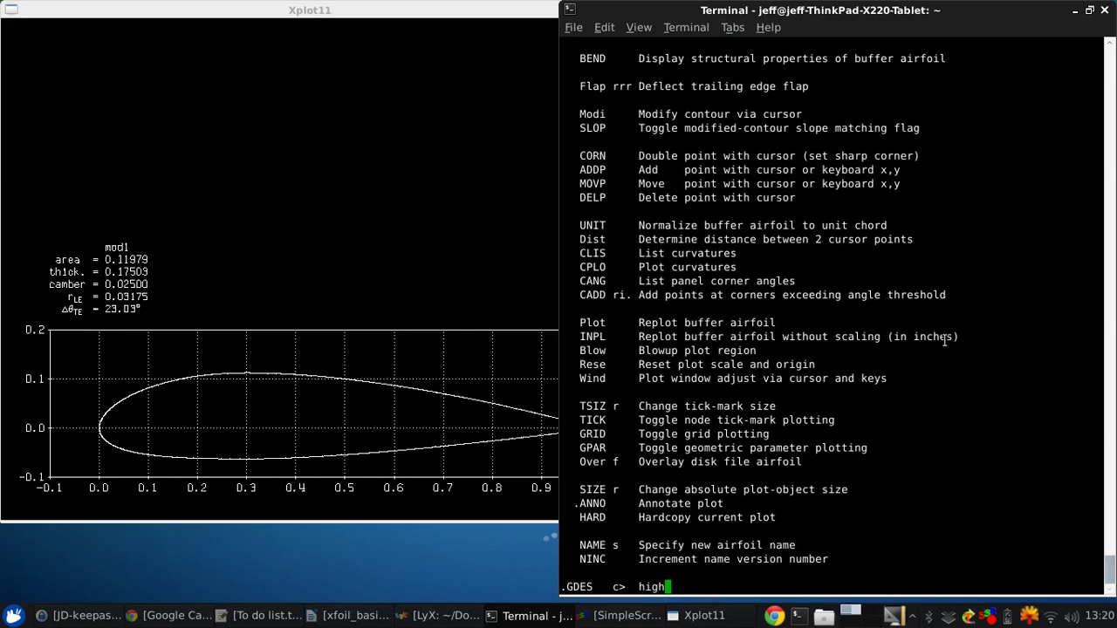
key("Return")
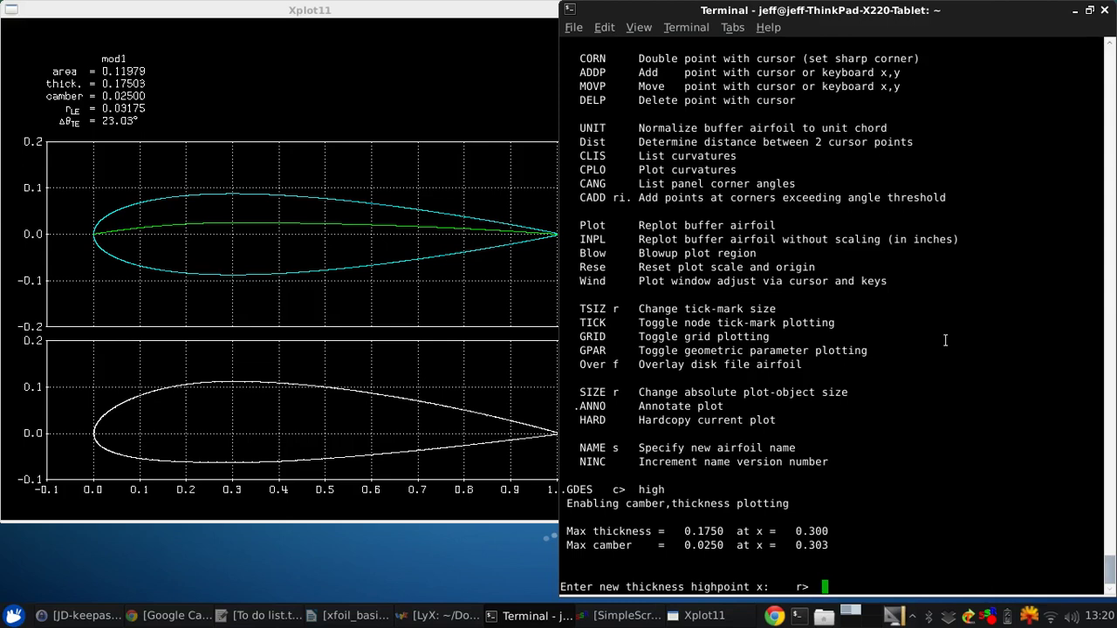
type(".4")
key("Return")
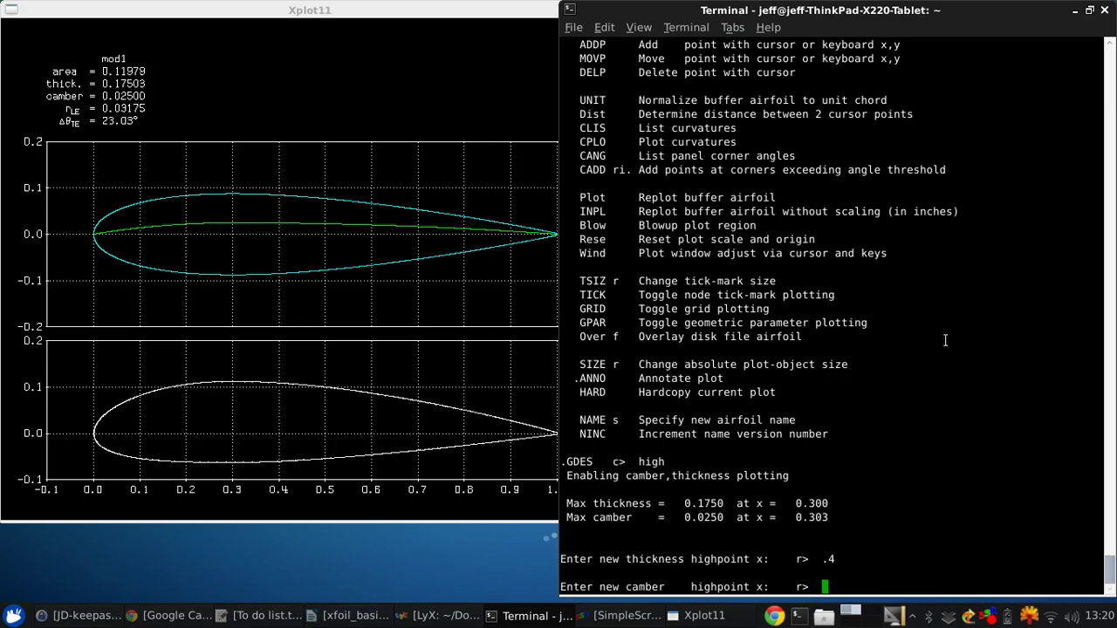
type(".25")
key("Return")
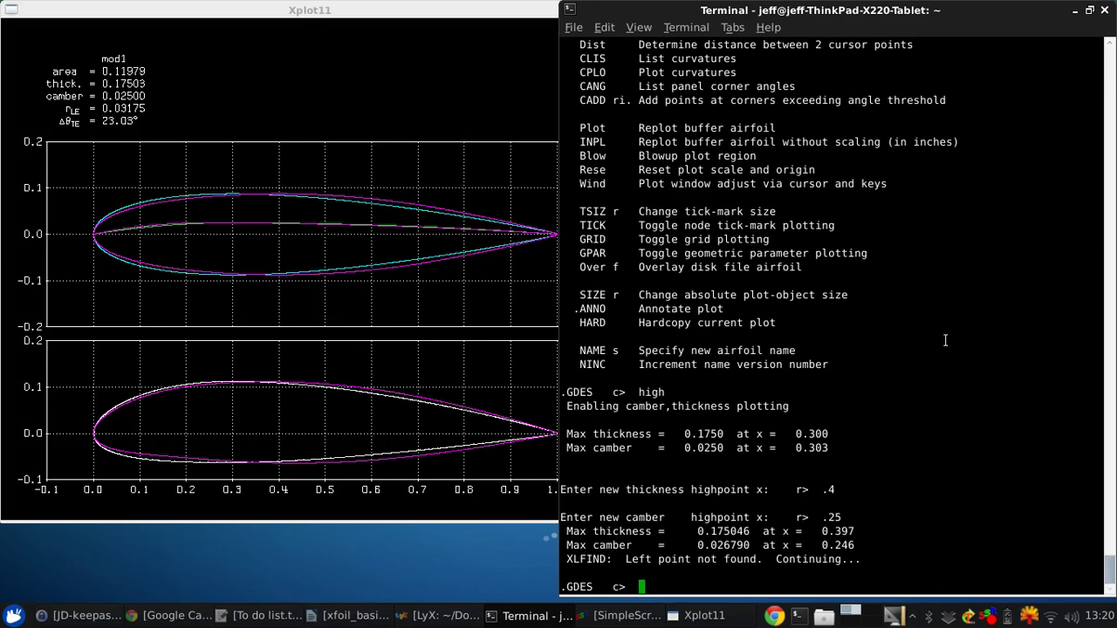
Reprint the GDES command list and scroll through it
type("?")
key("Return")
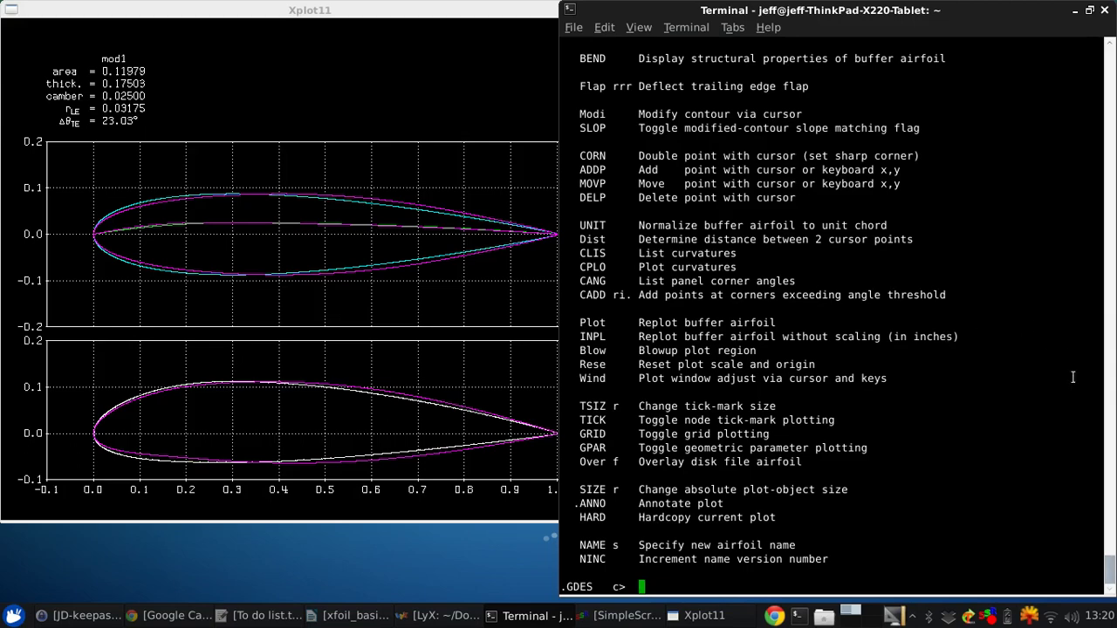
scroll(867, 428, "up", 3)
scroll(867, 429, "down", 3)
Run BEND on the reshaped airfoil and highlight its computed area
type("bend")
key("Return")
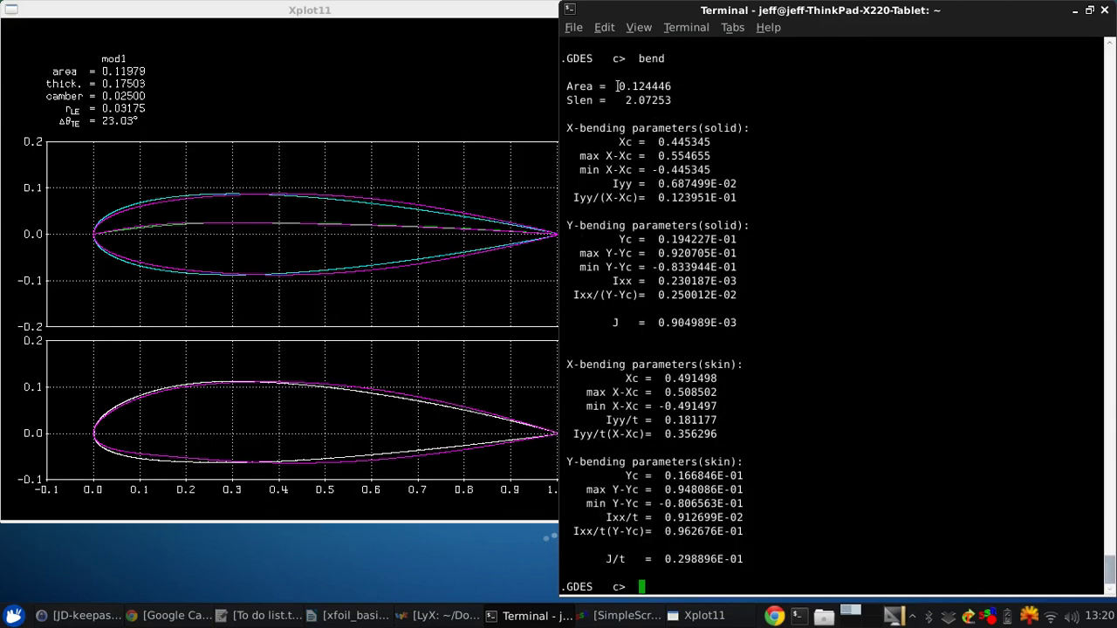
left_click_drag(617, 86, 677, 86)
left_click(685, 104)
Relist GDES commands and EXEC the buffer airfoil into the current airfoil with 160 nodes
key("Return")
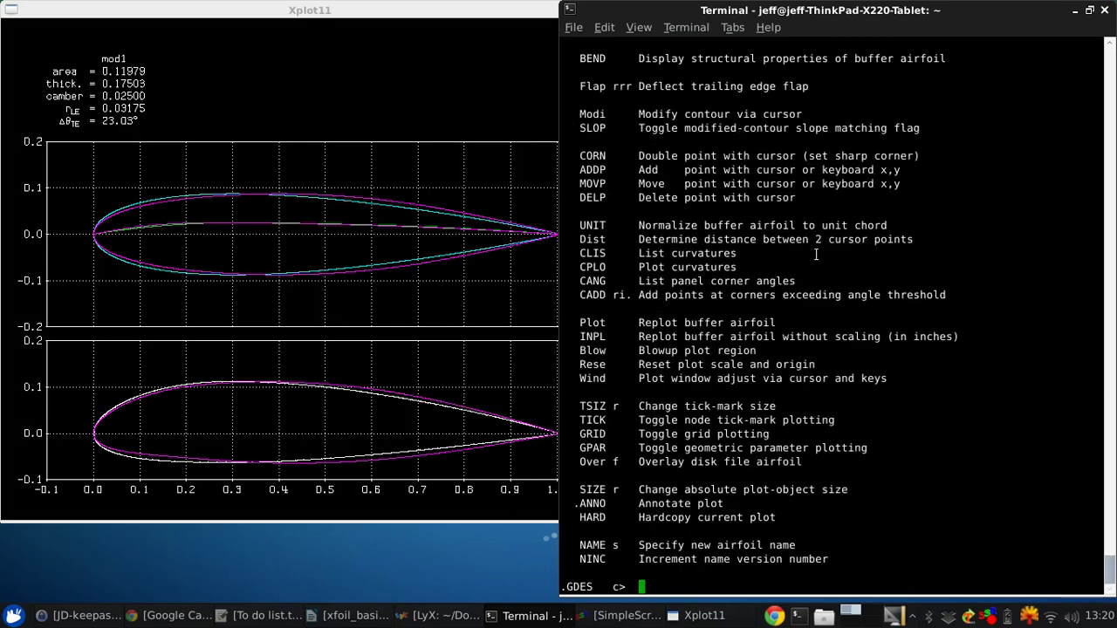
scroll(816, 254, "up", 8)
type("exec")
key("Return")
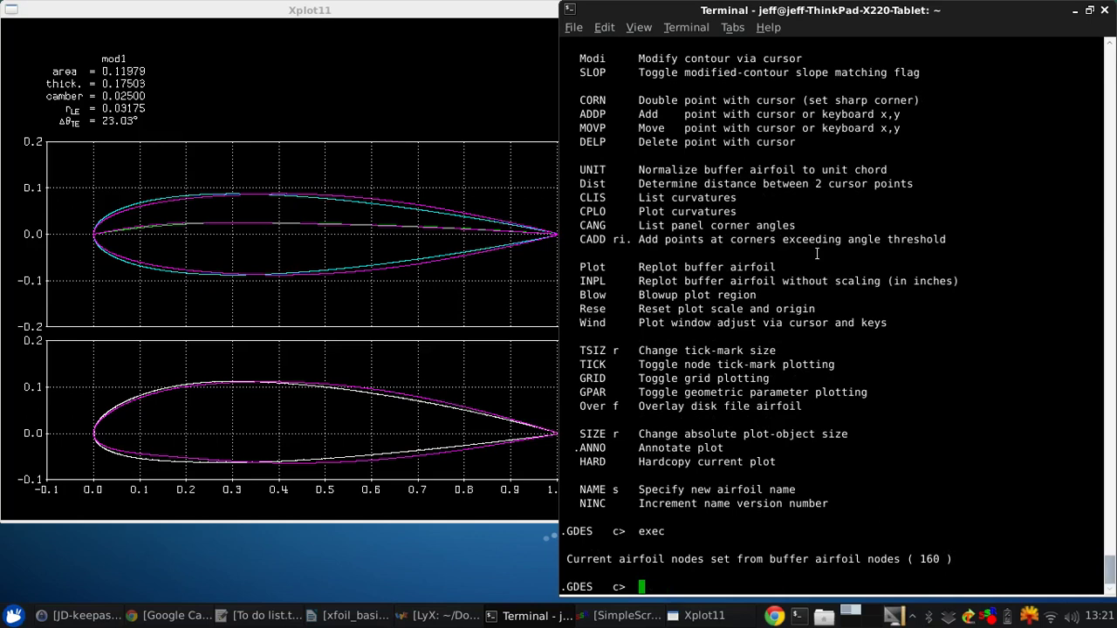
Exit GDES to the top level, list the commands and enter the OPER analysis menu
key("Return")
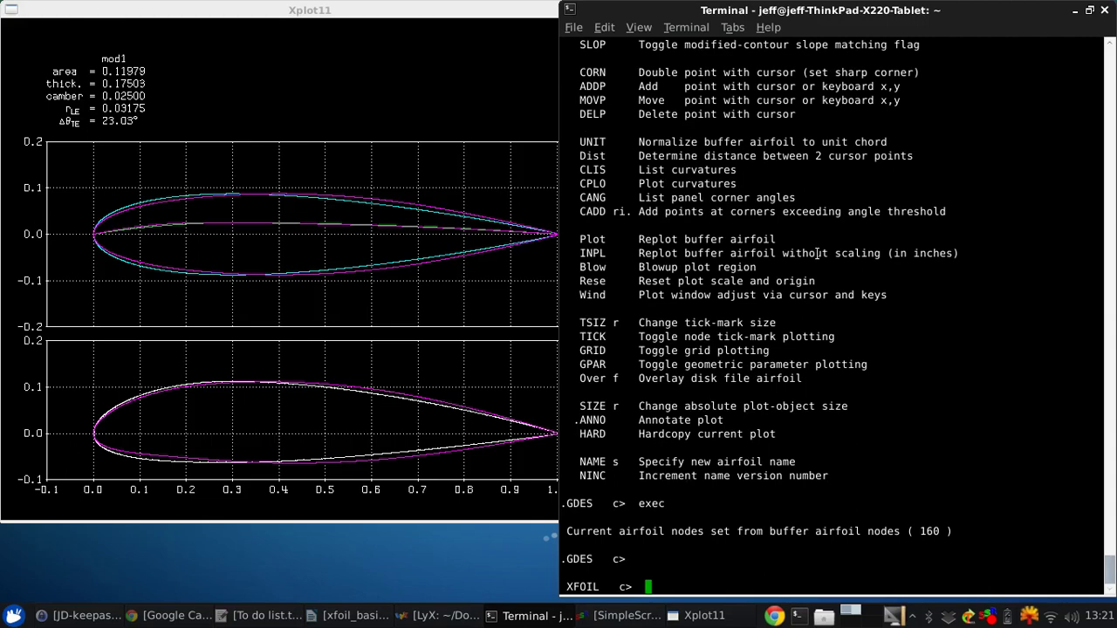
type("?")
key("Return")
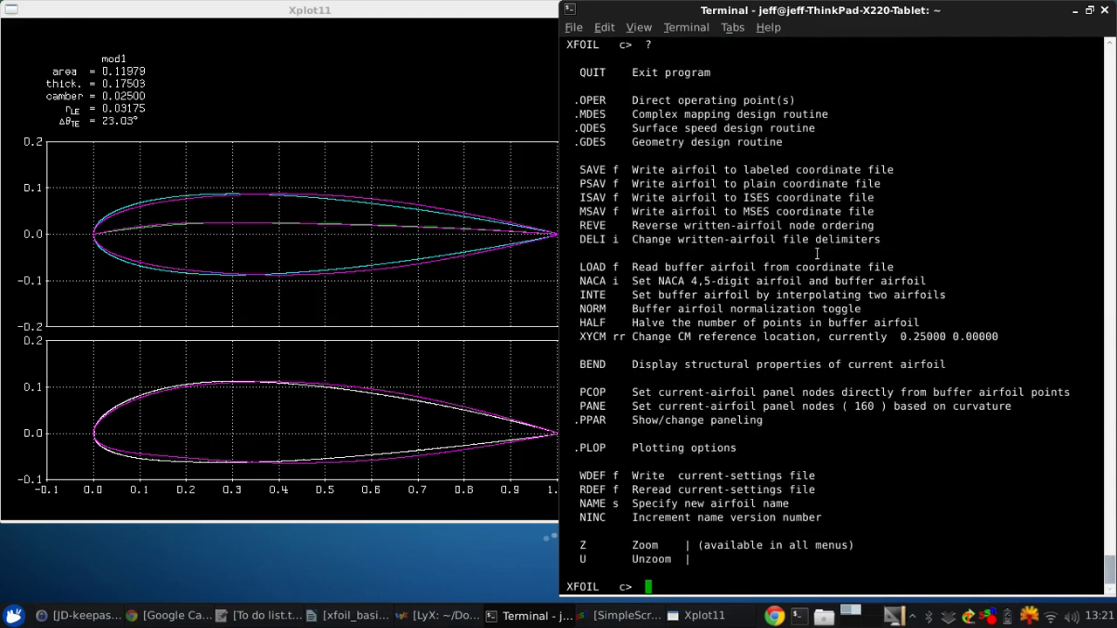
type("oper")
key("Return")
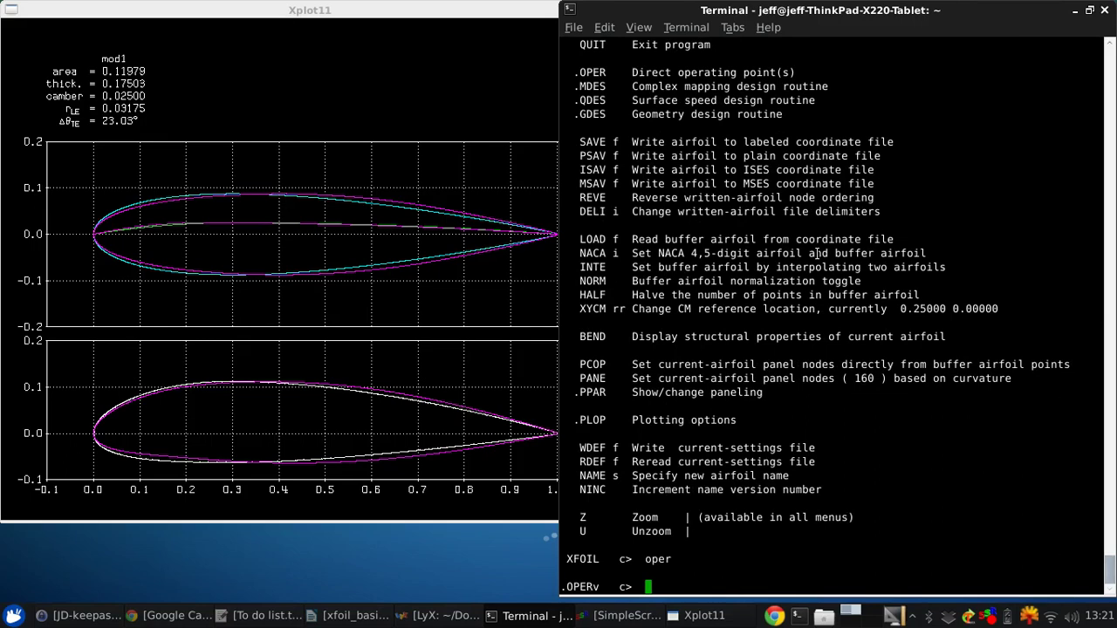
Start accumulating a new polar with PACC, skipping the polar save file
type("pacc")
key("Return")
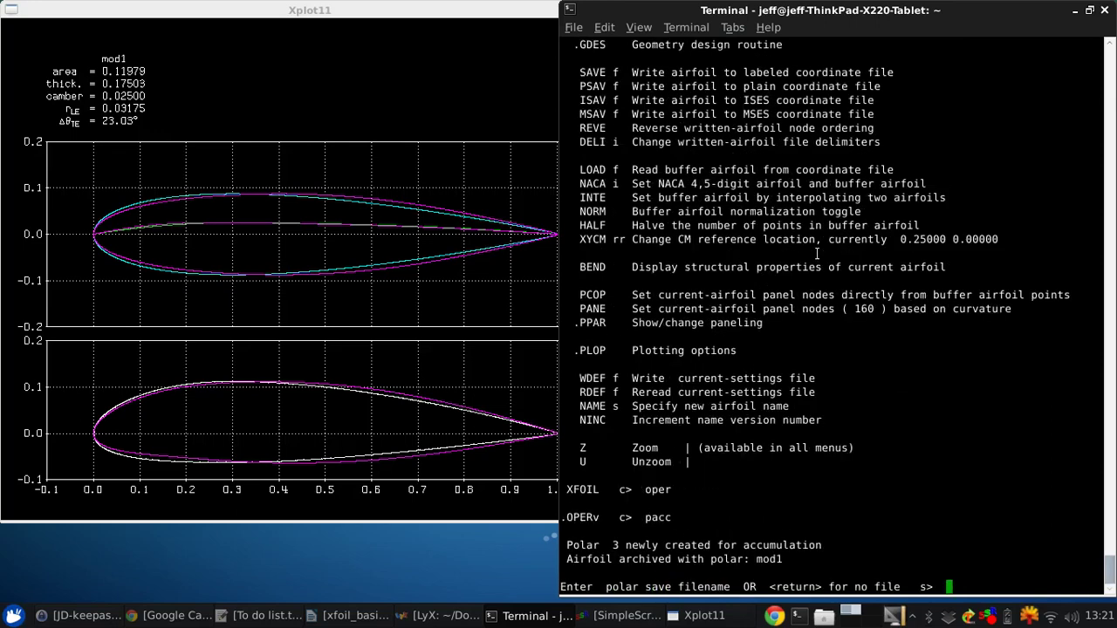
key("Return")
Skip the dump file, run an ASEQ sweep from −5° to 15° in 1° steps, and review the iteration output
key("Return")
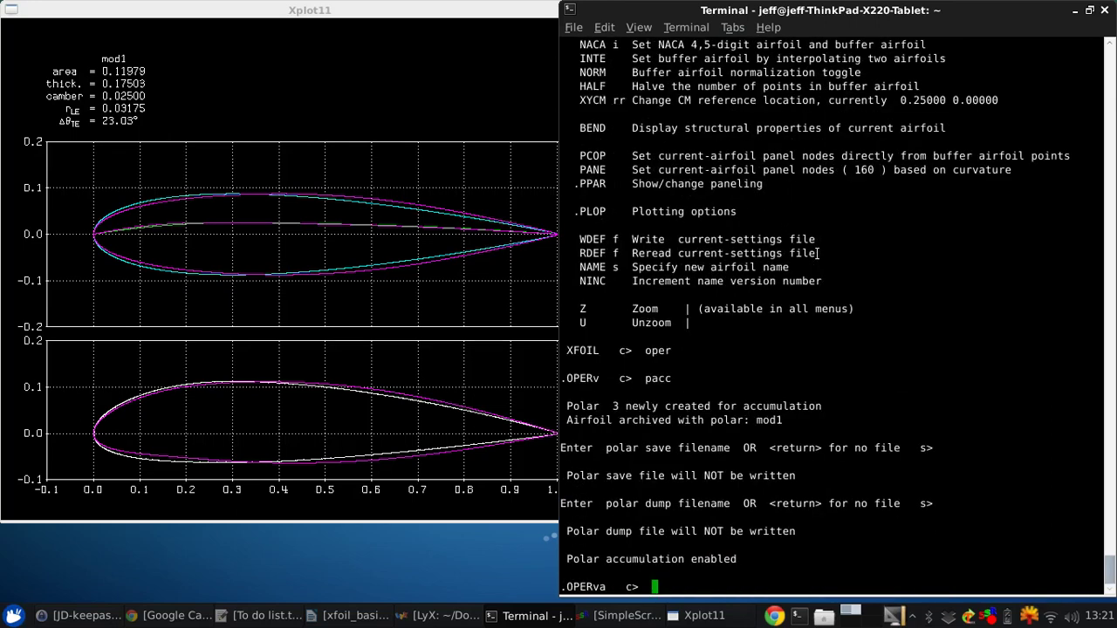
type("aseq")
key("Return")
type("-5")
key("Return")
type("5")
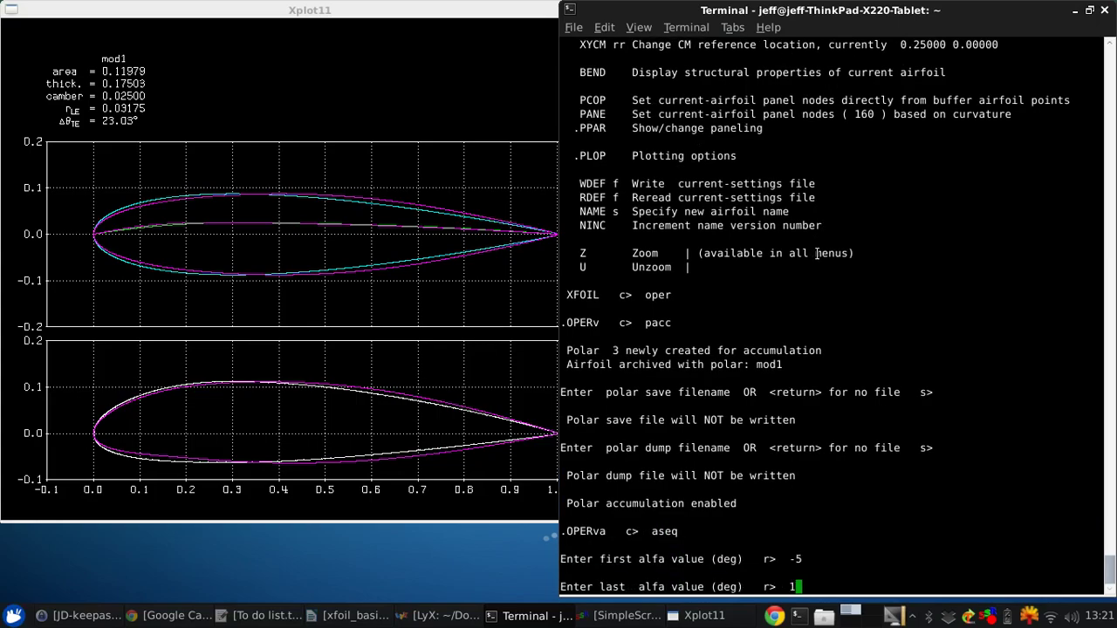
key("Return")
type("1")
key("Return")
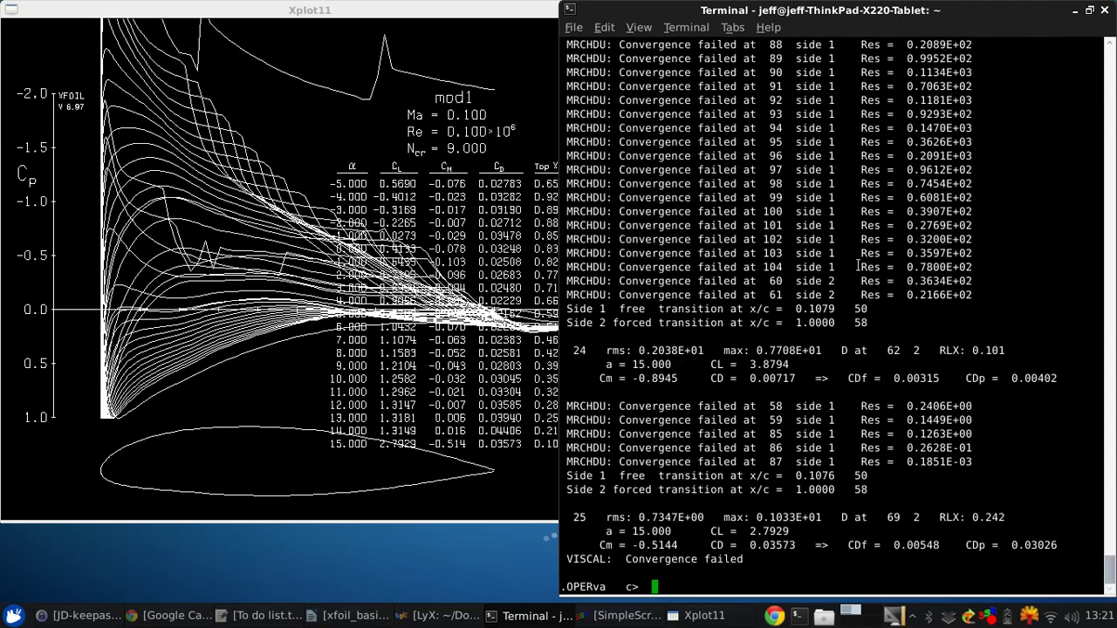
scroll(818, 253, "up", 20)
scroll(835, 326, "down", 20)
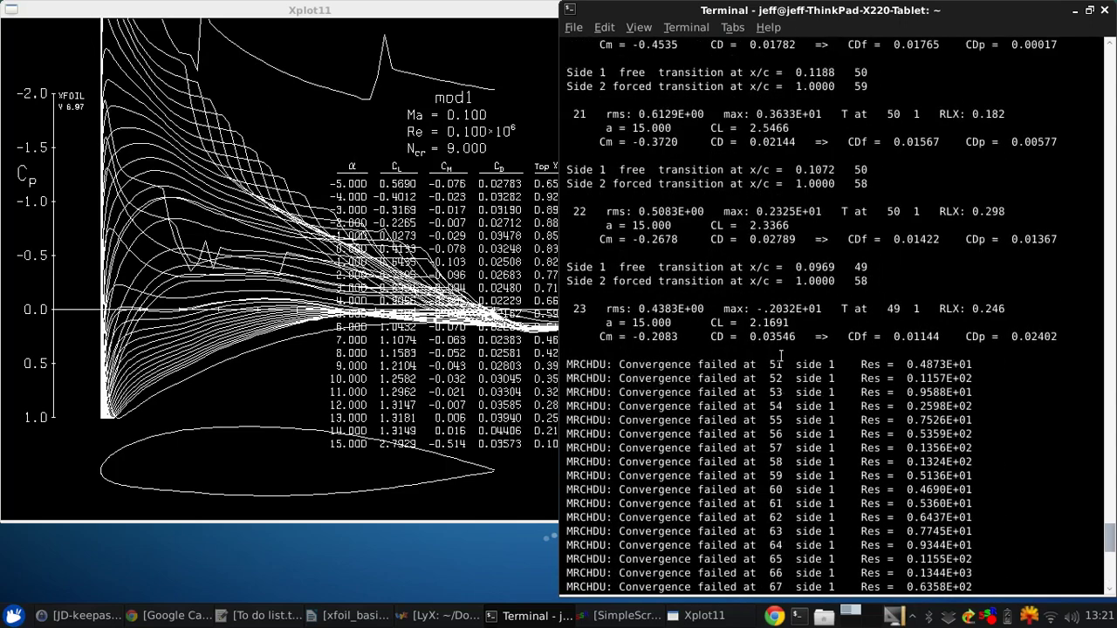
scroll(655, 312, "up", 20)
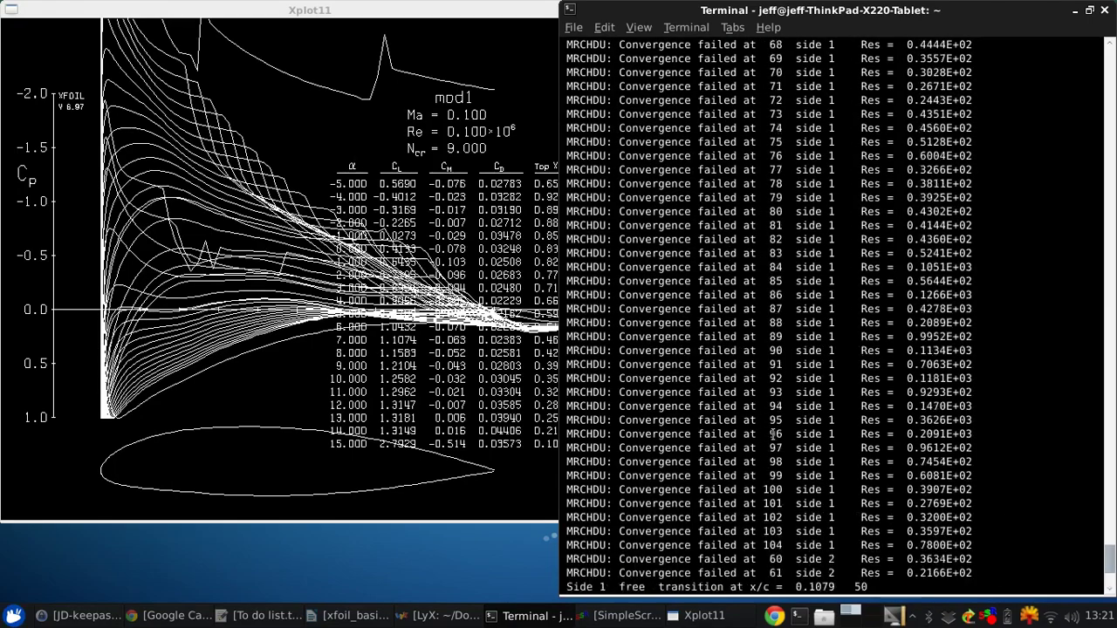
scroll(779, 422, "down", 20)
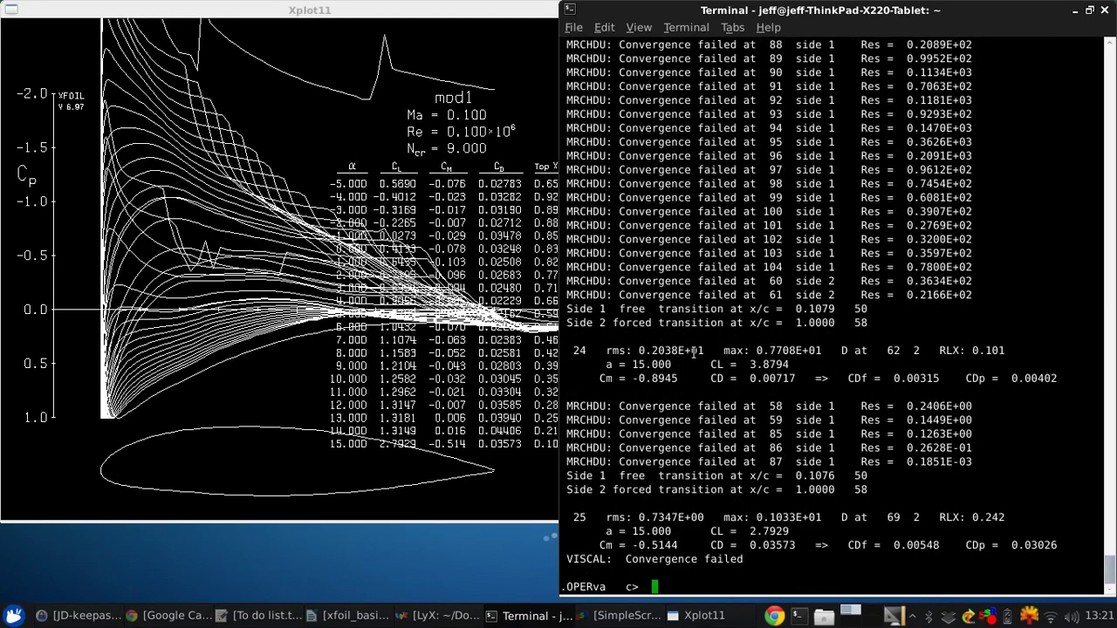
scroll(775, 387, "up", 15)
scroll(840, 417, "down", 15)
scroll(821, 366, "up", 10)
scroll(794, 305, "down", 10)
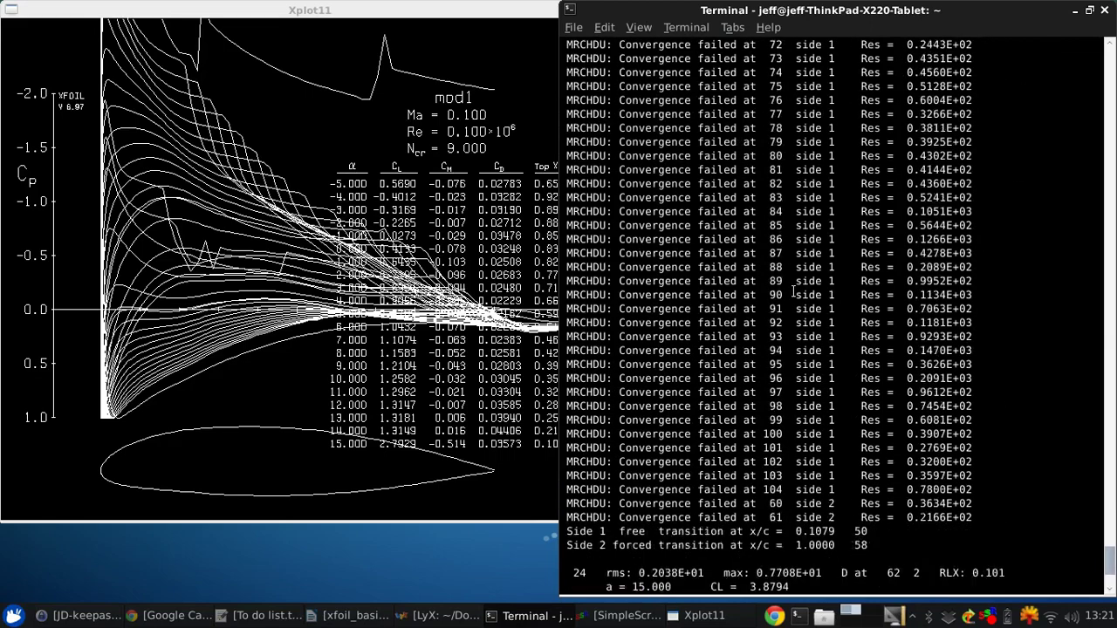
Replot the accumulated polars to overlay NACA 3315, original mod1 and reshaped mod1
type("pplo")
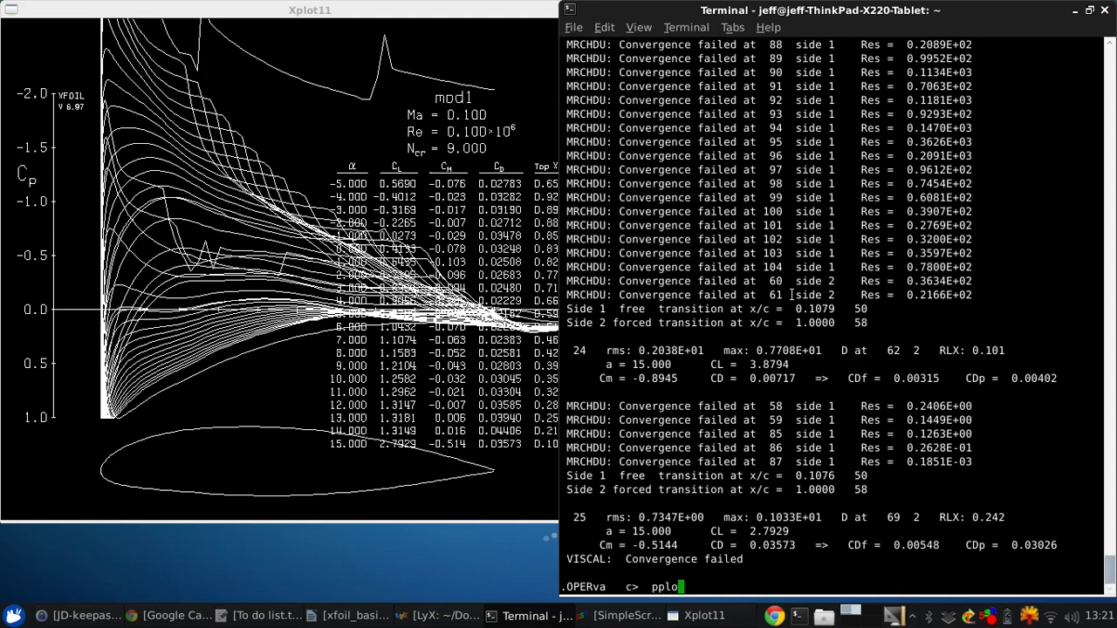
key("Return")
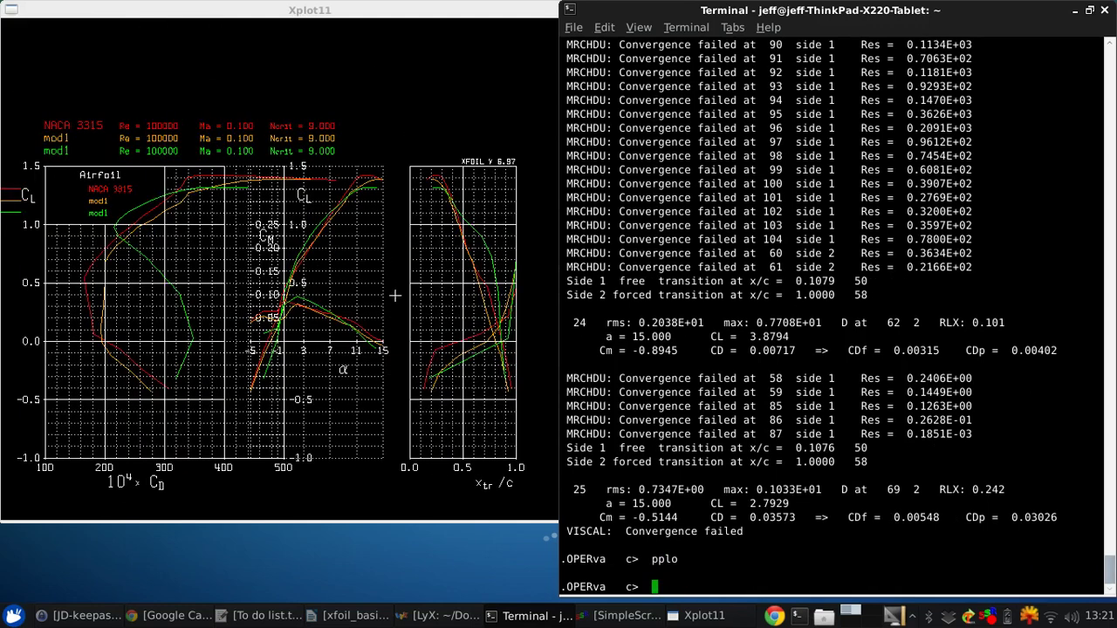